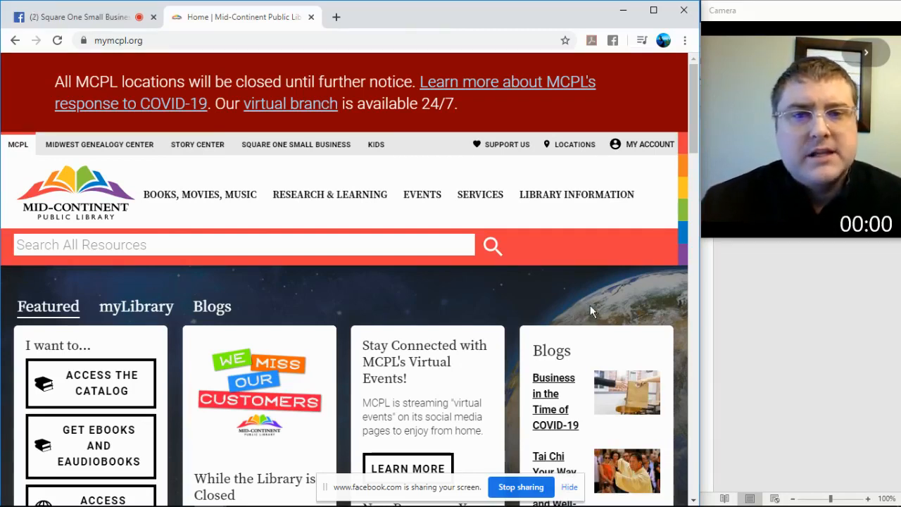
Step: Open the library's Square One Small Business page and browse its More Business Resources collection
click(129, 43)
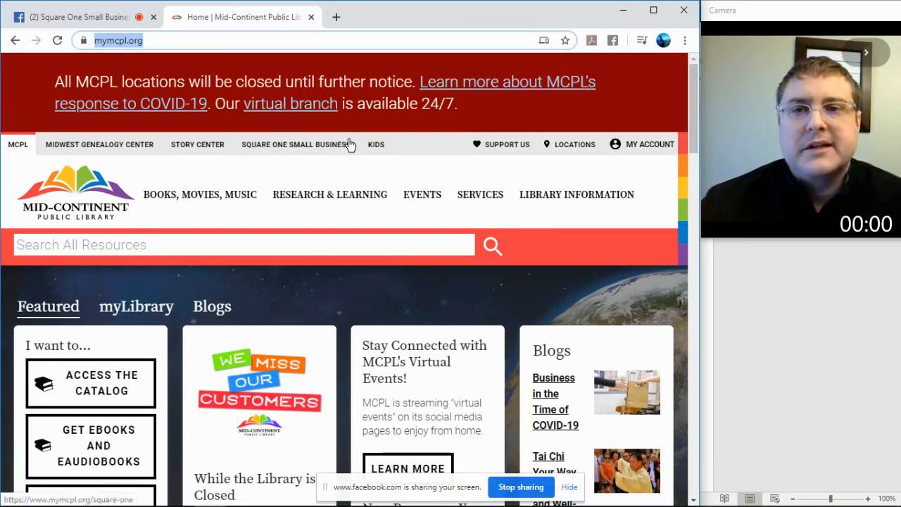
click(313, 148)
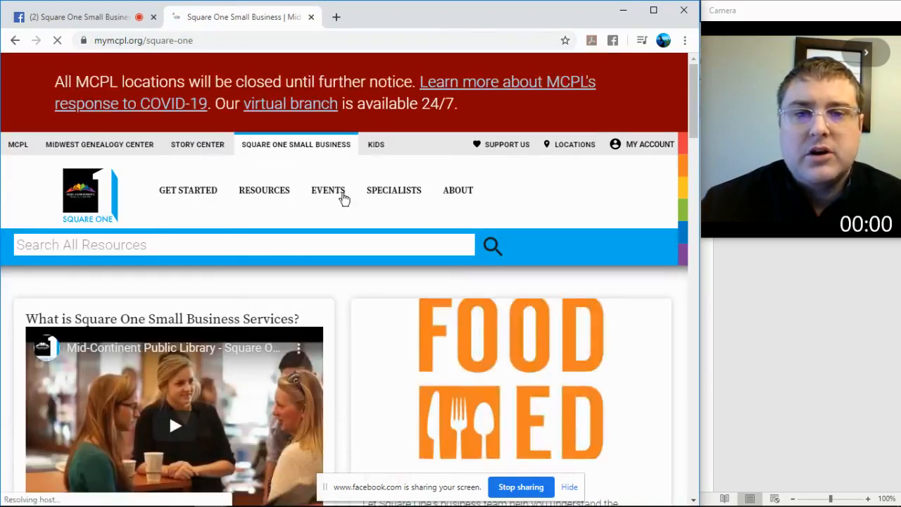
scroll(343, 200, down, 3)
scroll(343, 200, down, 10)
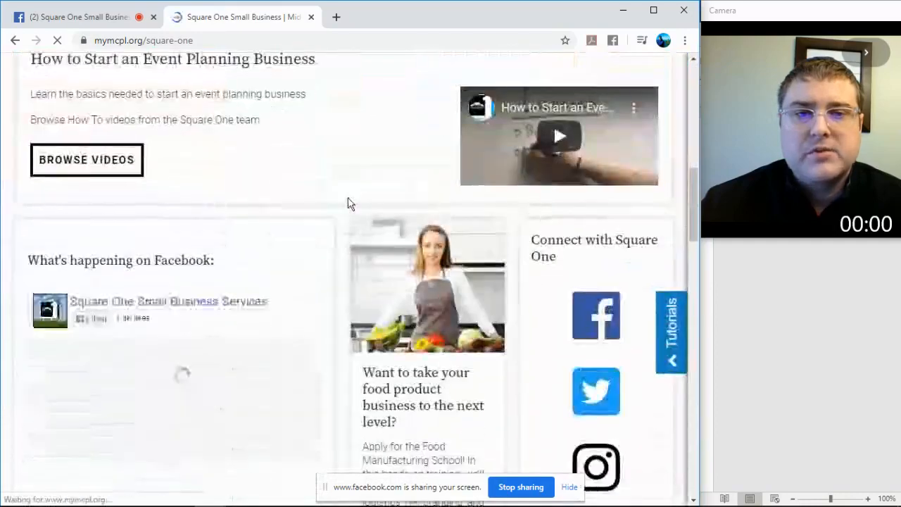
scroll(347, 202, down, 6)
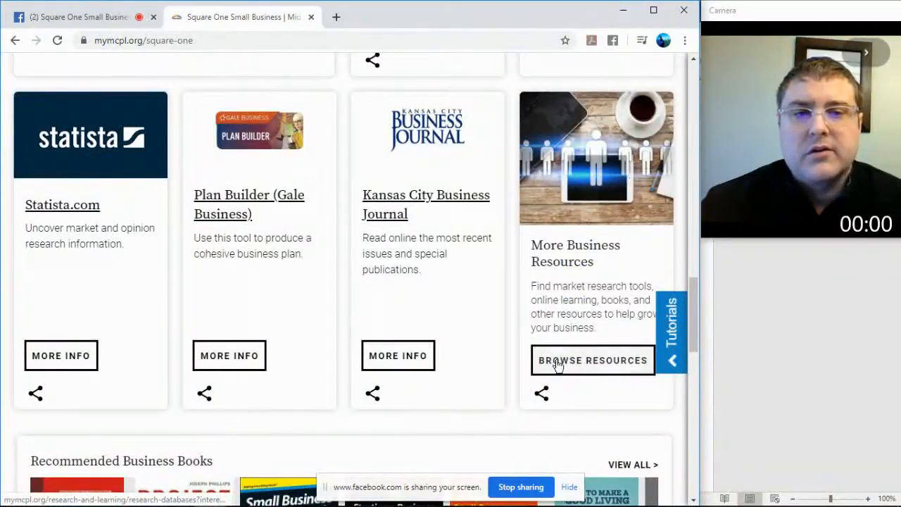
click(560, 361)
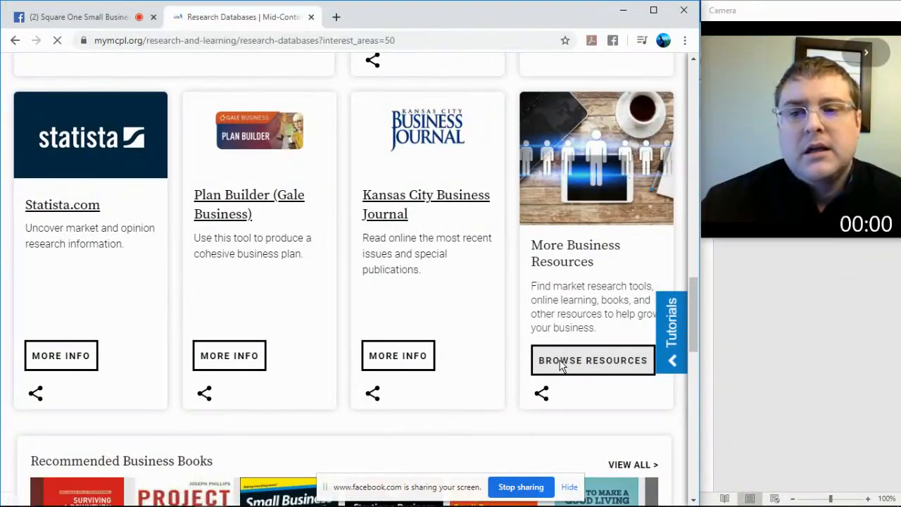
Step: Look through the business research databases and open ReferenceUSA
scroll(486, 306, down, 1)
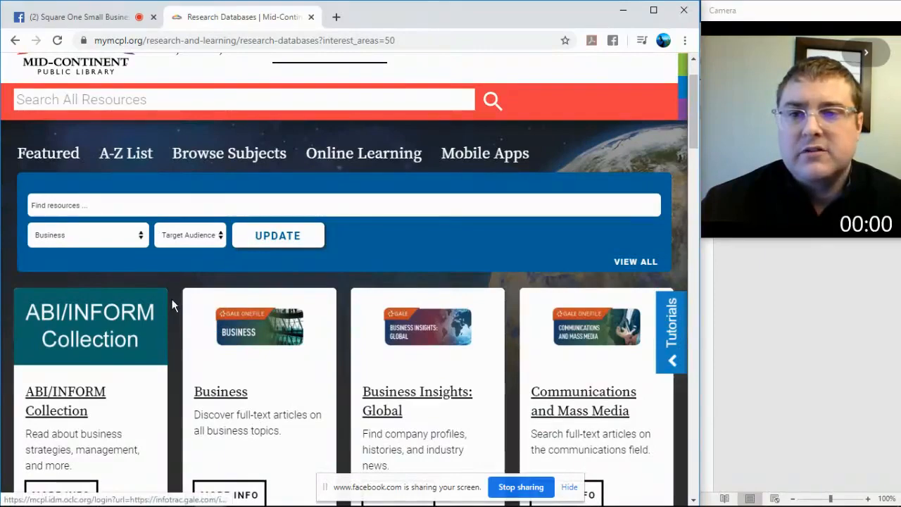
scroll(186, 317, down, 6)
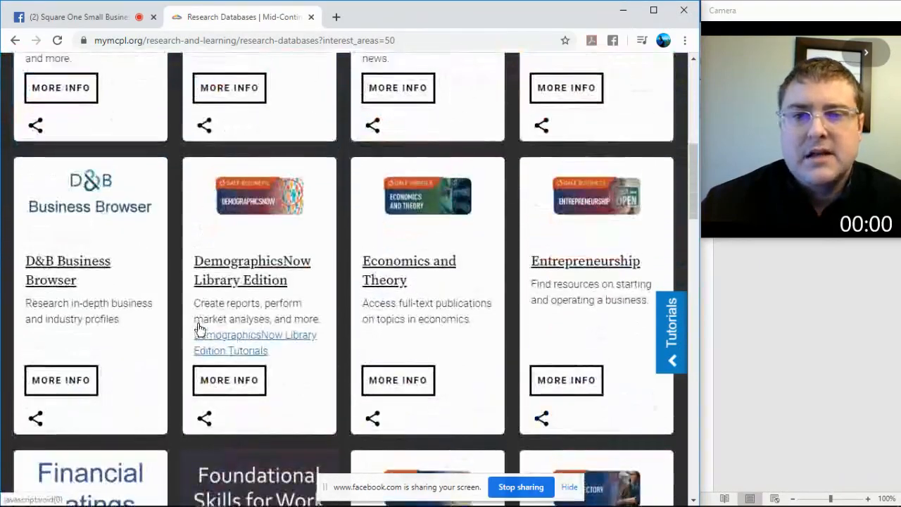
scroll(211, 325, up, 6)
scroll(204, 323, up, 1)
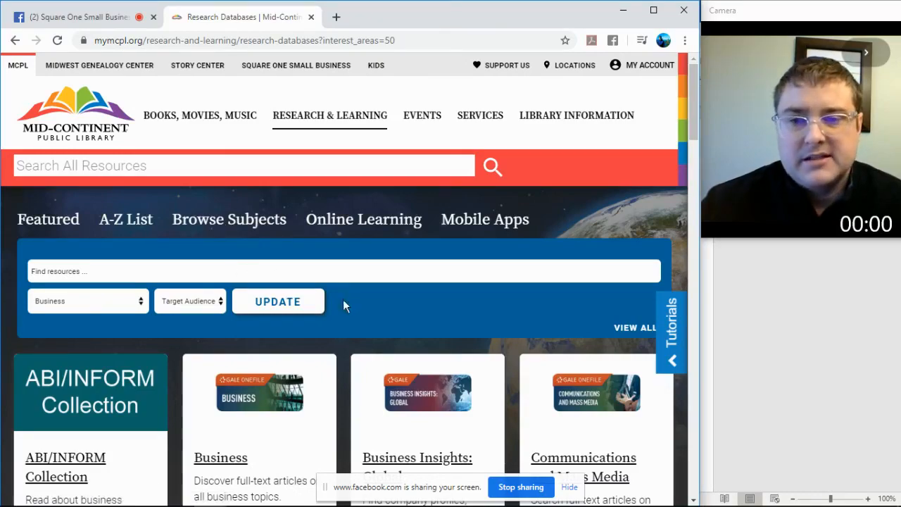
scroll(365, 260, down, 1)
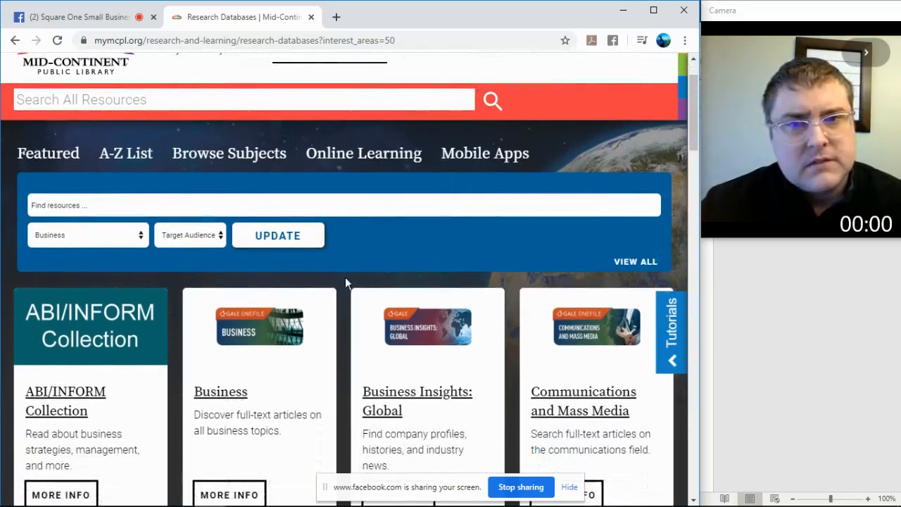
scroll(345, 282, down, 12)
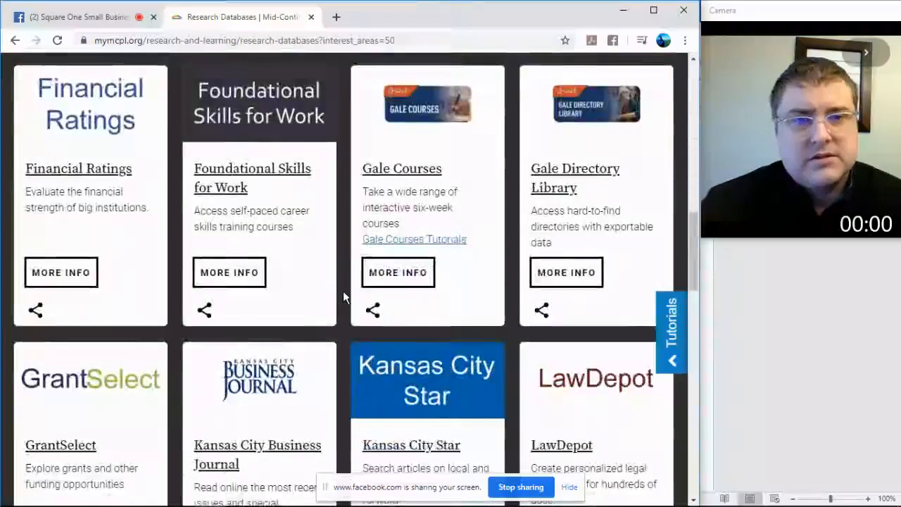
scroll(342, 291, down, 7)
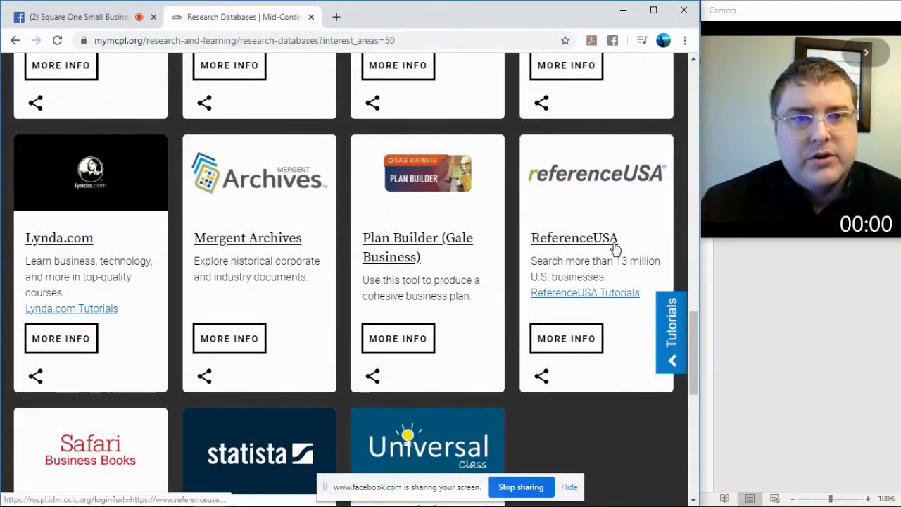
click(589, 240)
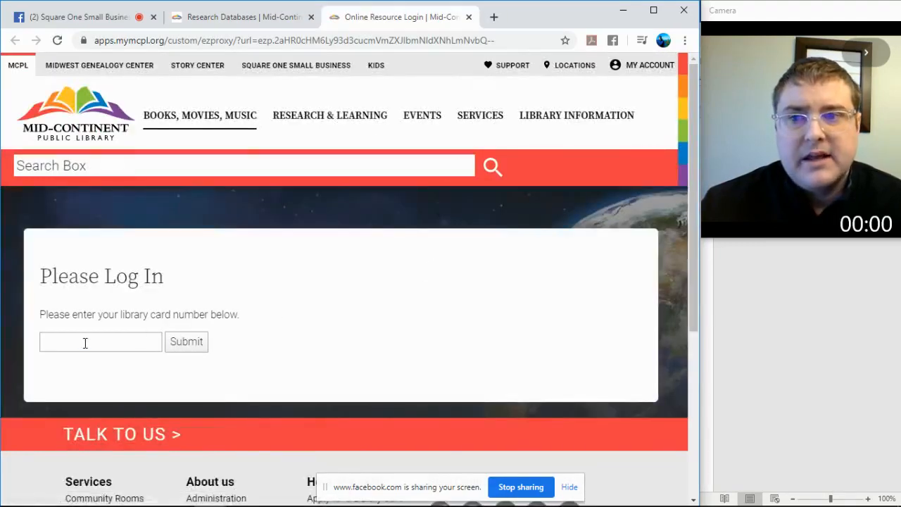
Step: Log in to the online resource with the library card number
right_click(85, 342)
click(105, 237)
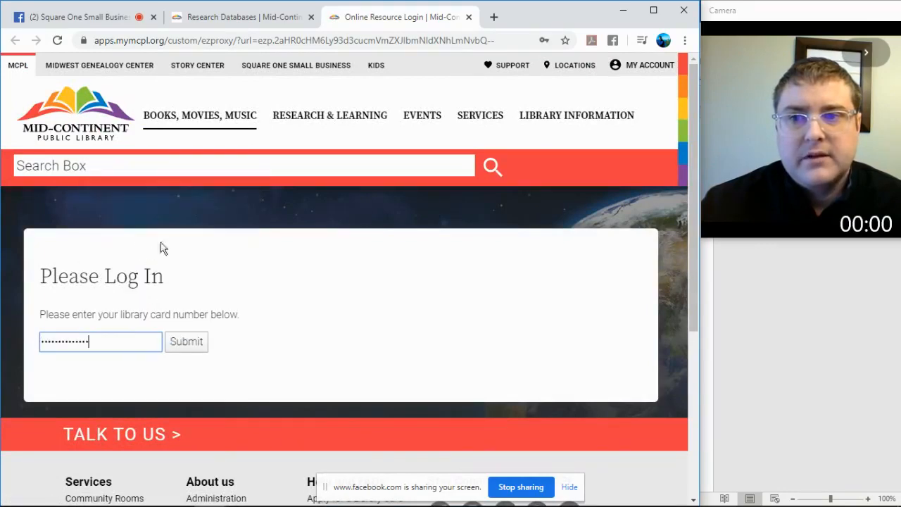
click(186, 342)
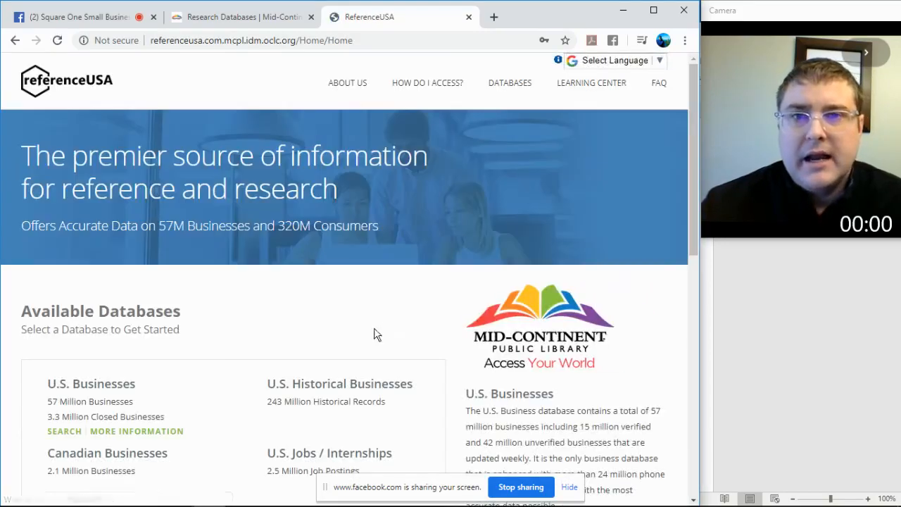
Step: Open the U.S. Businesses database from the available databases and switch it to Advanced Search
scroll(363, 307, down, 1)
scroll(391, 331, down, 2)
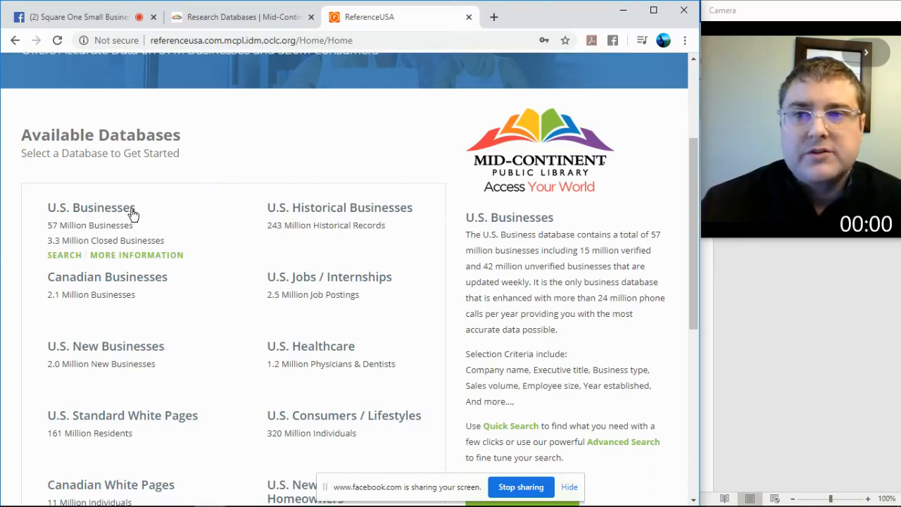
scroll(189, 228, down, 1)
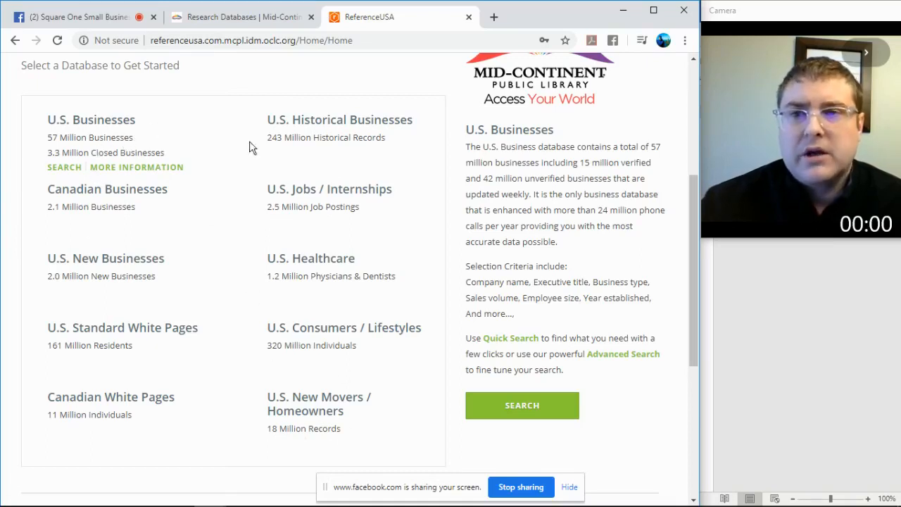
click(102, 124)
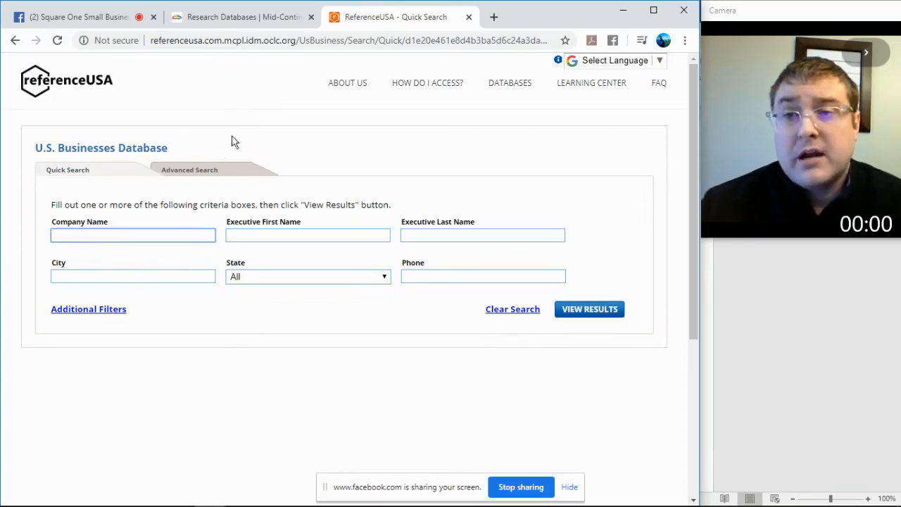
click(186, 172)
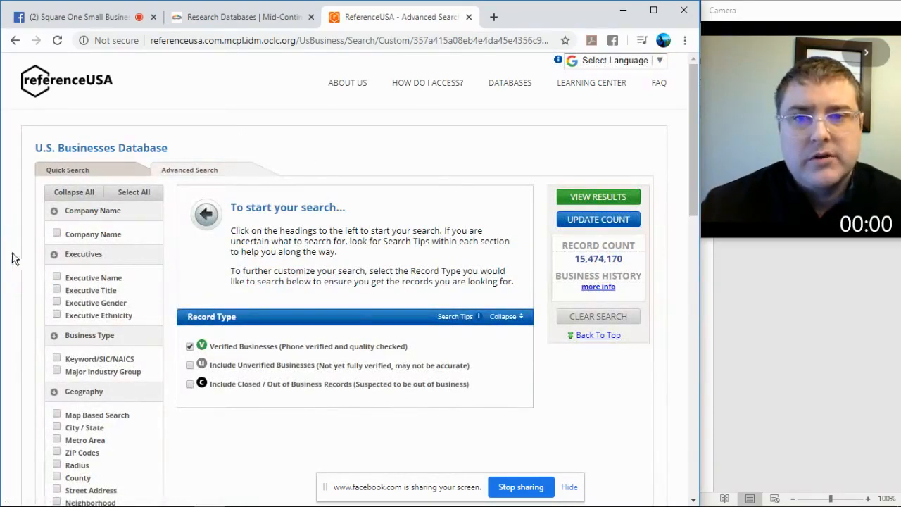
Step: Review the Company Name, Executives, Business Type and Geography criteria available for the advanced search
scroll(38, 298, down, 2)
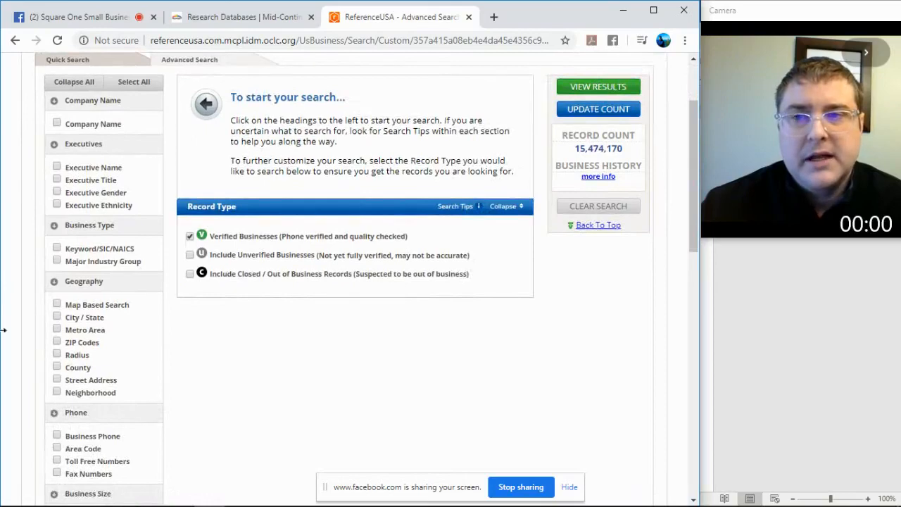
scroll(17, 298, up, 2)
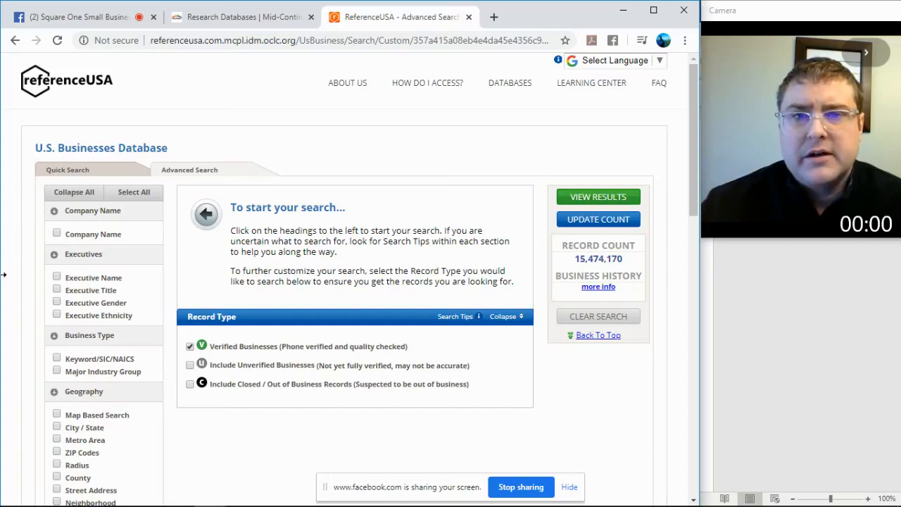
scroll(2, 274, down, 1)
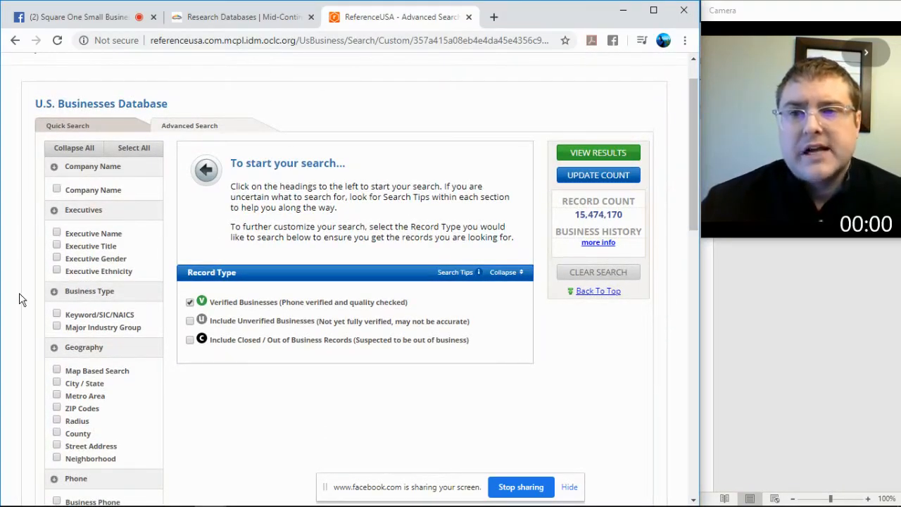
scroll(19, 299, down, 1)
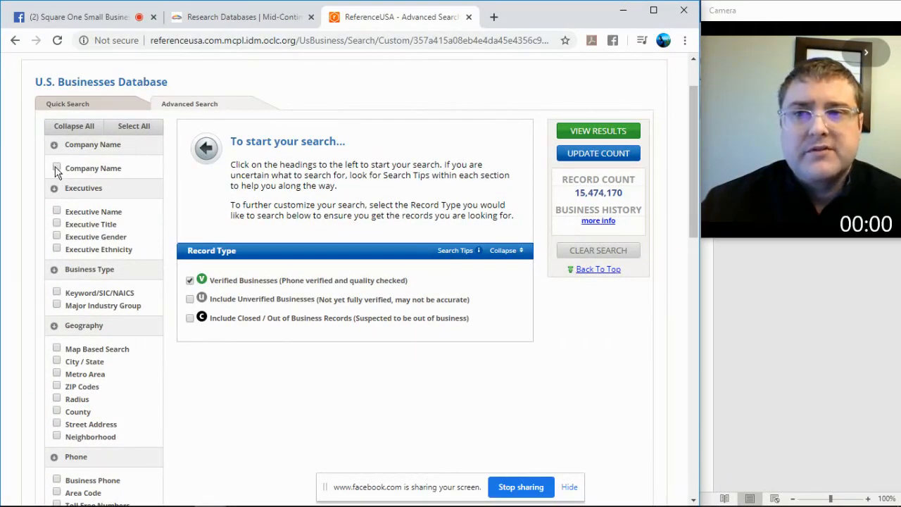
scroll(53, 186, down, 1)
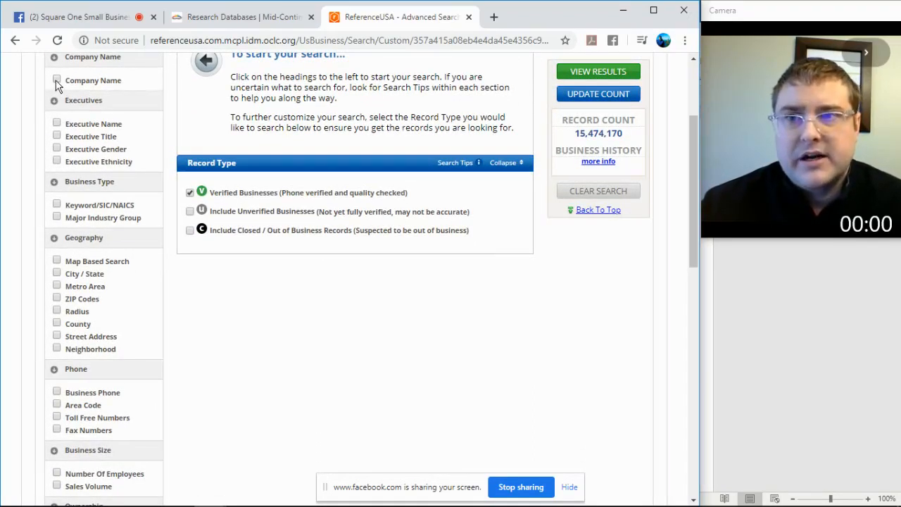
scroll(60, 137, down, 1)
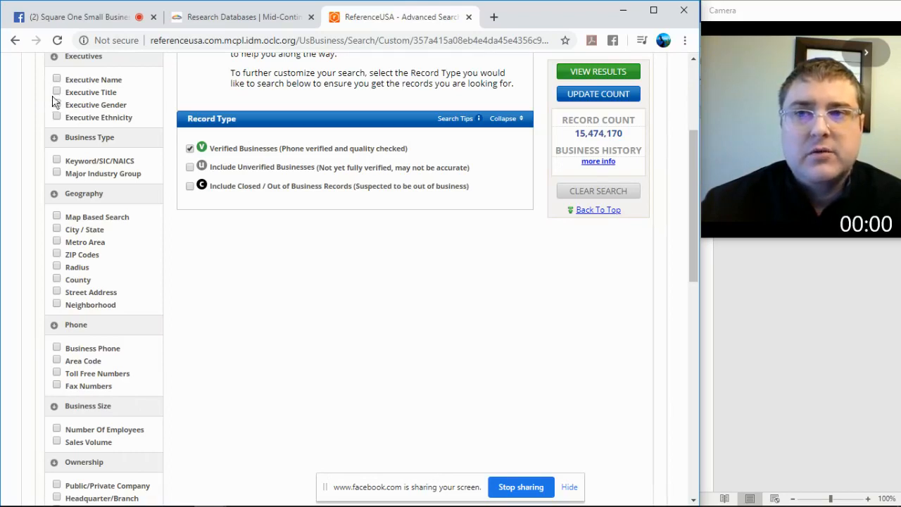
scroll(55, 141, down, 1)
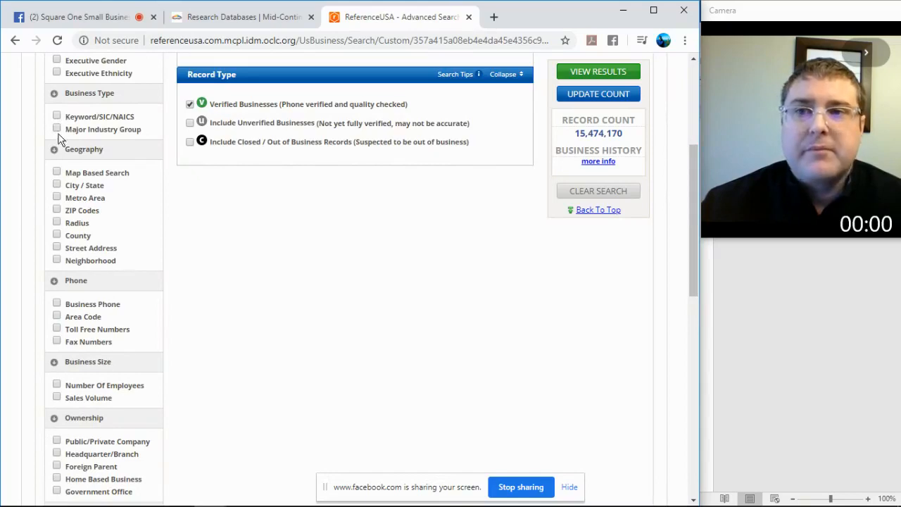
scroll(59, 140, down, 1)
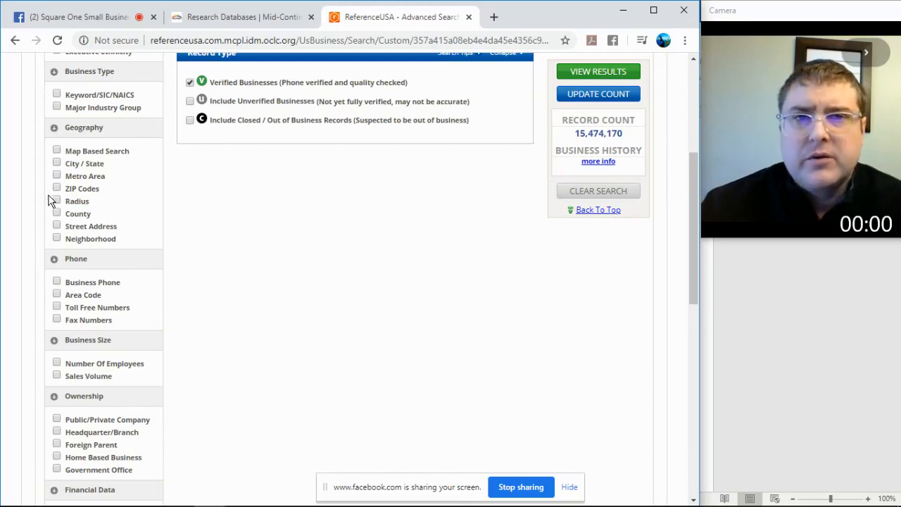
scroll(51, 203, down, 1)
scroll(53, 206, down, 1)
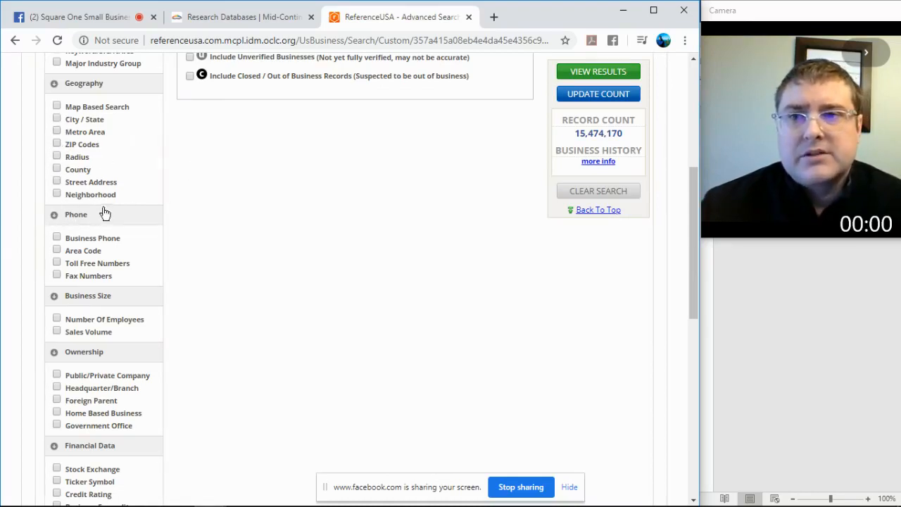
scroll(4, 232, down, 1)
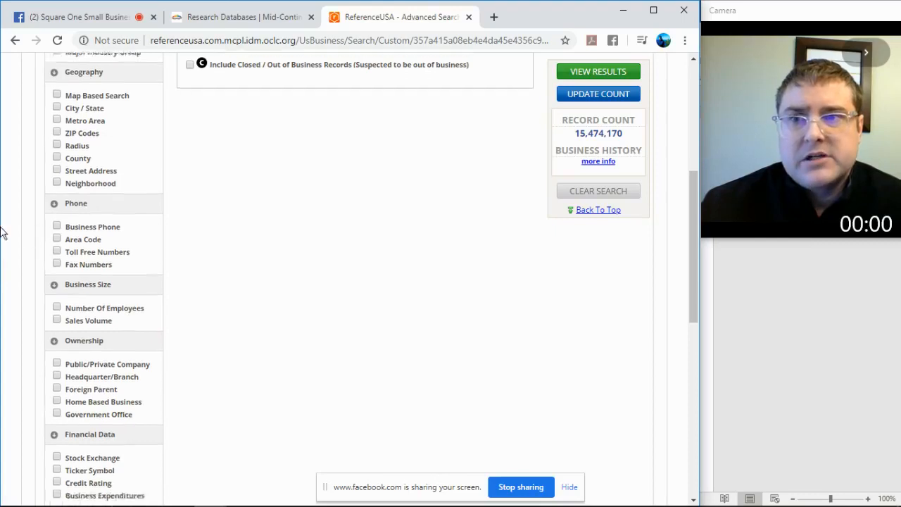
scroll(28, 257, down, 2)
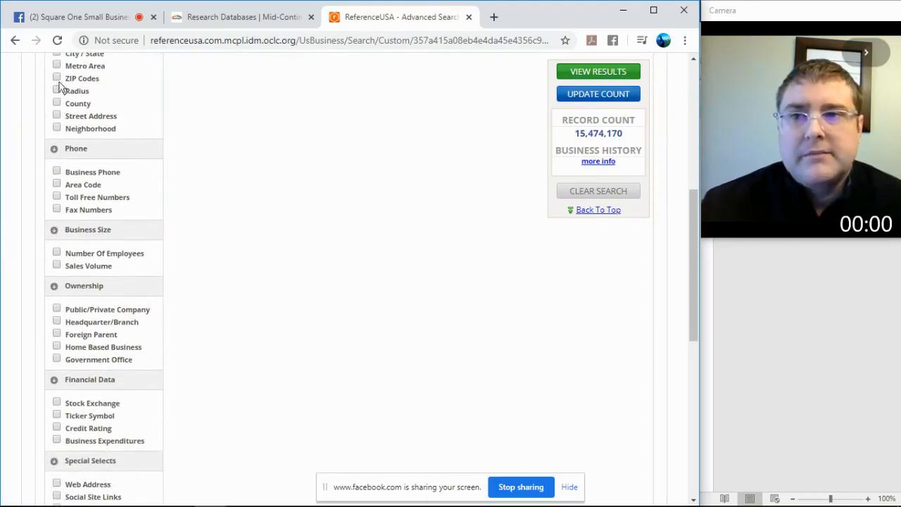
scroll(14, 148, up, 2)
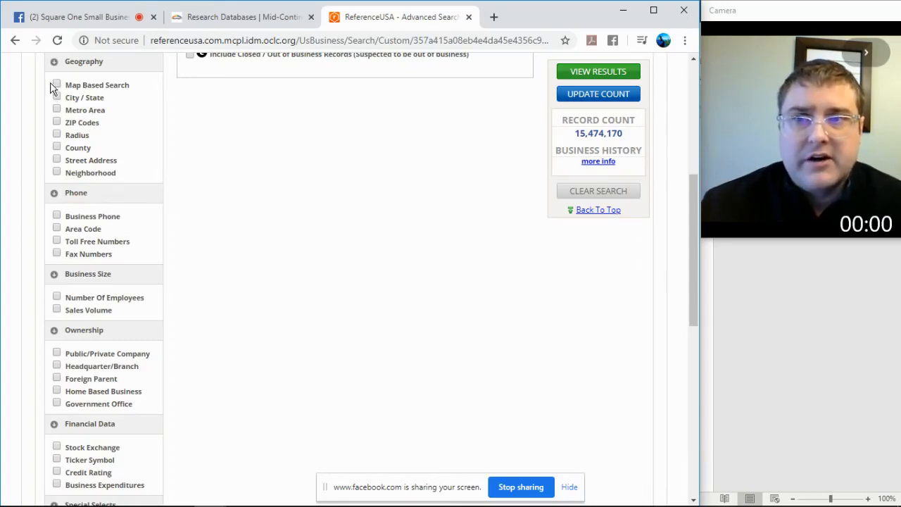
scroll(21, 190, down, 2)
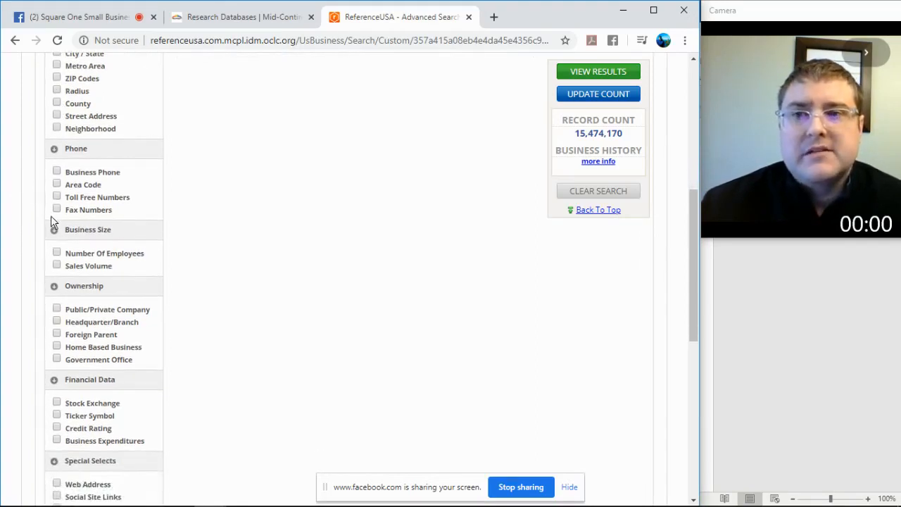
Step: Review the remaining advanced search criteria, from Phone and Business Size through Ownership, Financial Data and Special Selects to Exclusions
scroll(37, 193, down, 2)
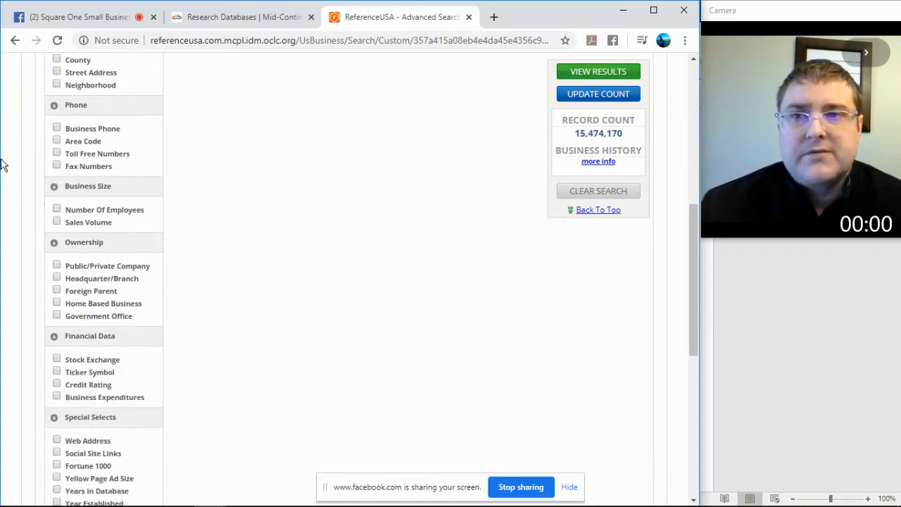
scroll(86, 208, down, 1)
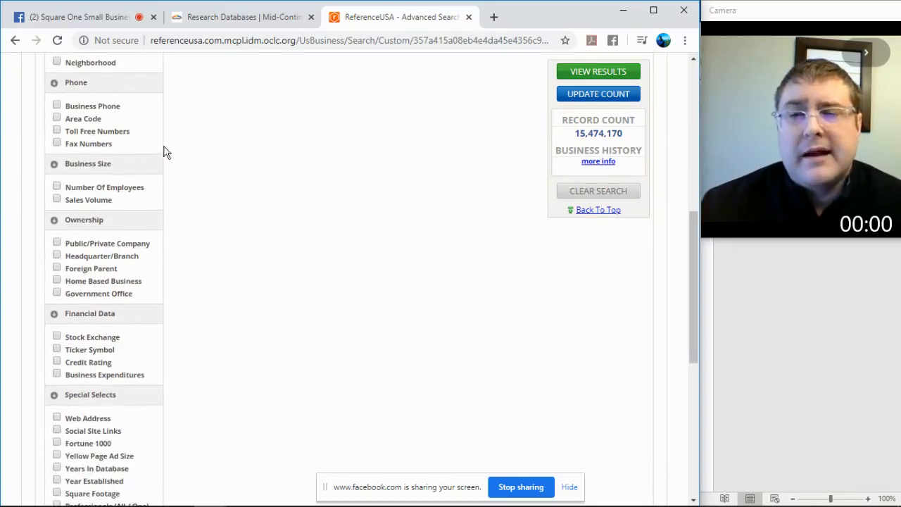
scroll(55, 144, down, 2)
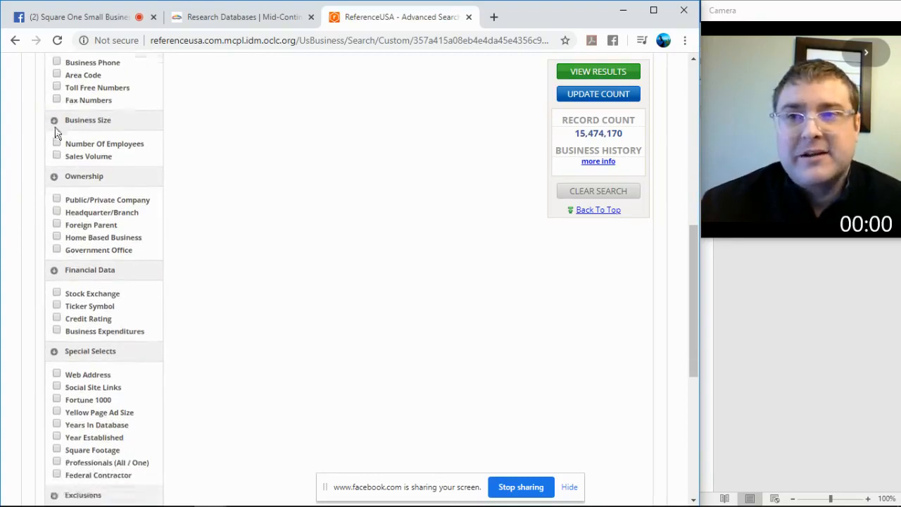
scroll(32, 155, down, 1)
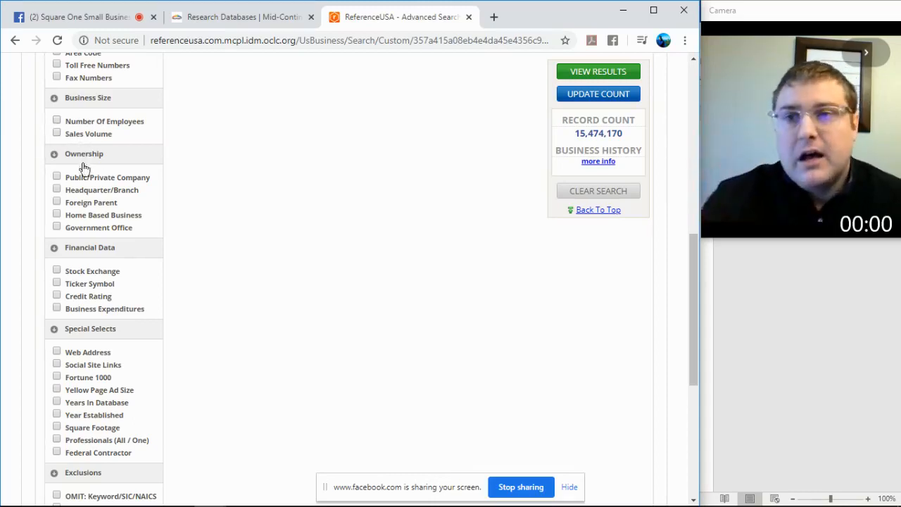
scroll(42, 176, down, 1)
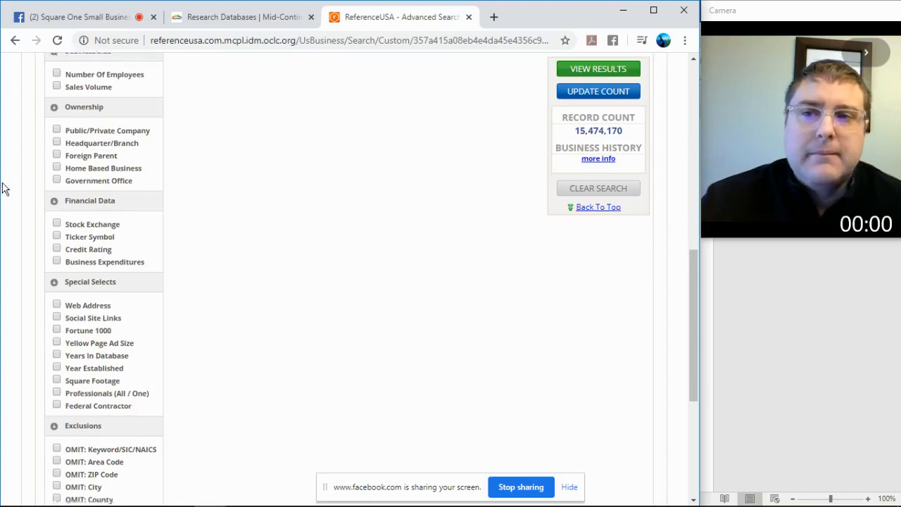
scroll(2, 187, down, 1)
scroll(6, 184, down, 1)
scroll(3, 184, down, 1)
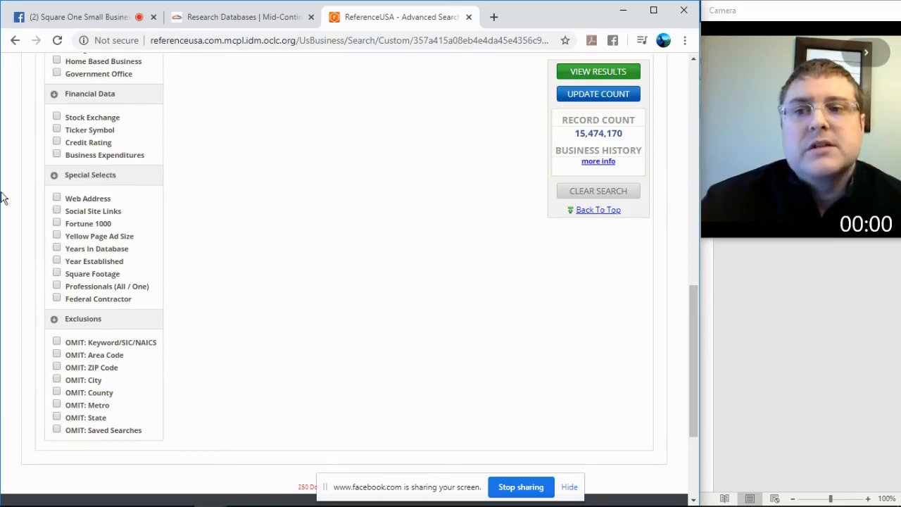
scroll(2, 197, down, 1)
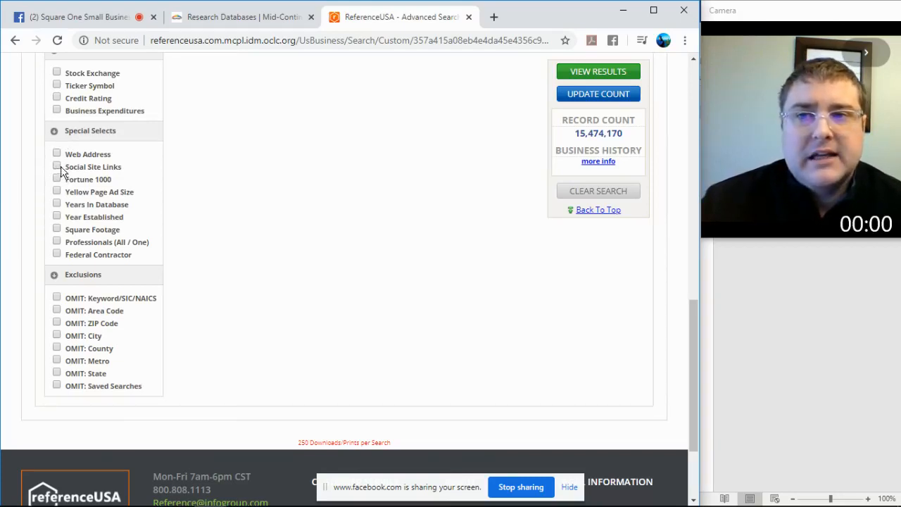
scroll(42, 237, down, 1)
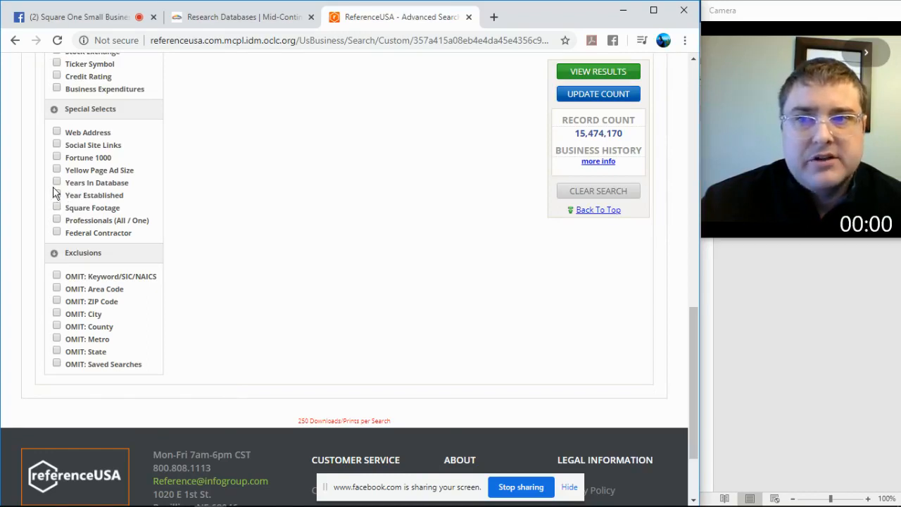
scroll(9, 176, down, 1)
scroll(4, 182, down, 1)
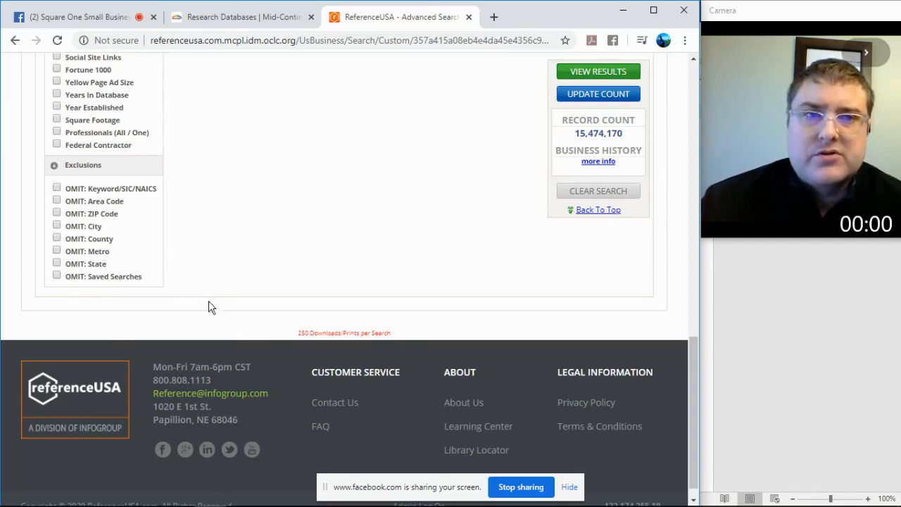
scroll(247, 329, up, 10)
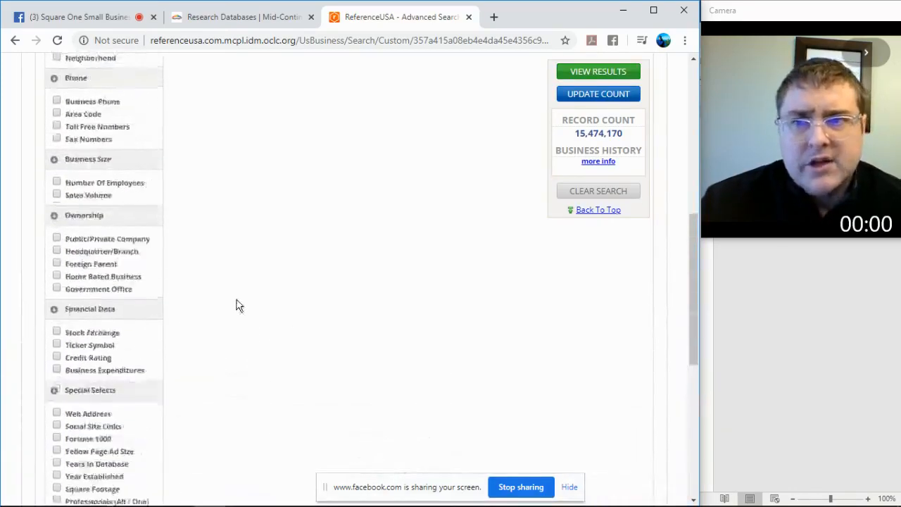
scroll(226, 302, up, 3)
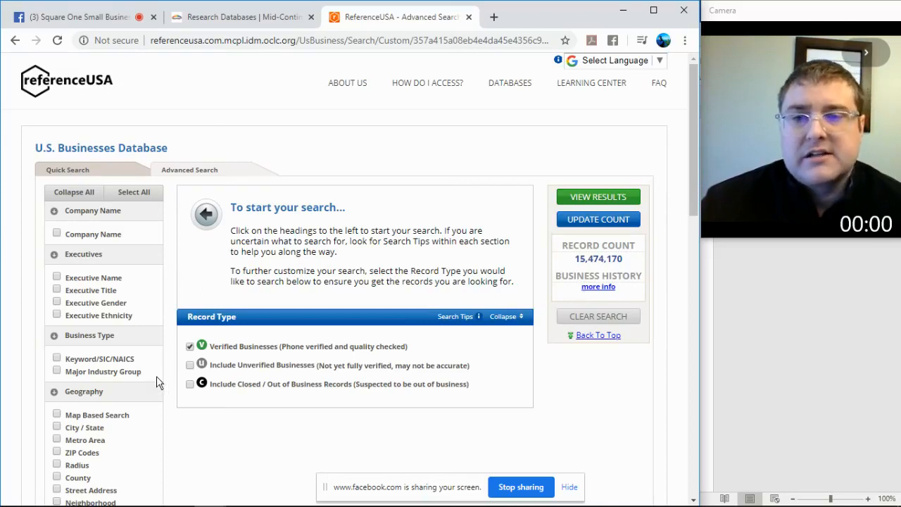
Step: Include unverified businesses alongside verified businesses in the search's record types
scroll(179, 378, down, 1)
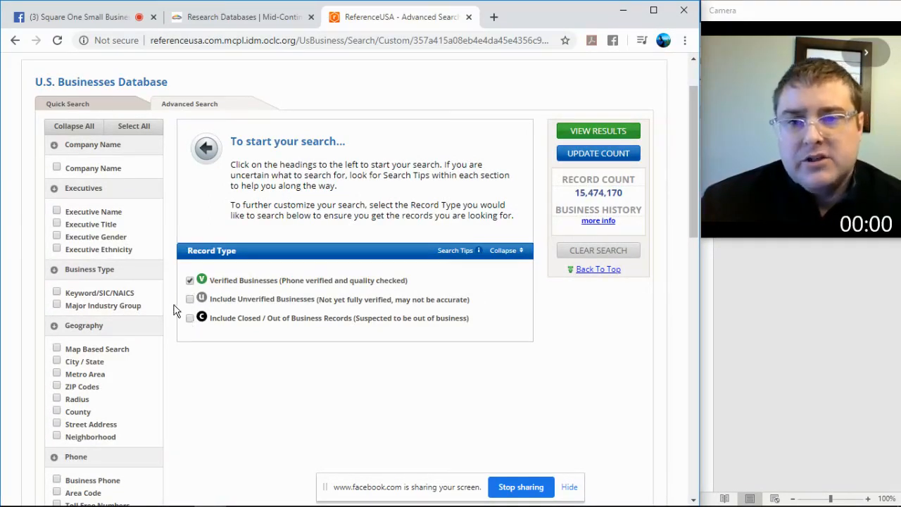
click(190, 281)
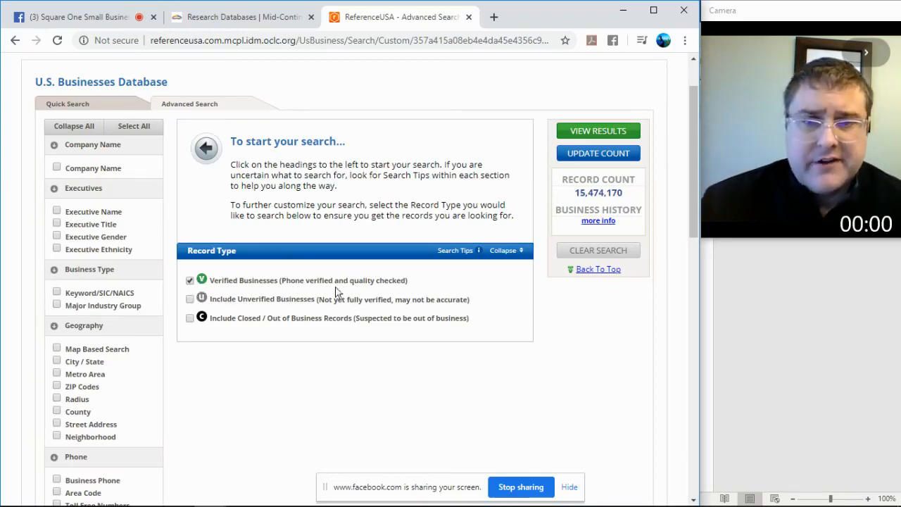
click(190, 281)
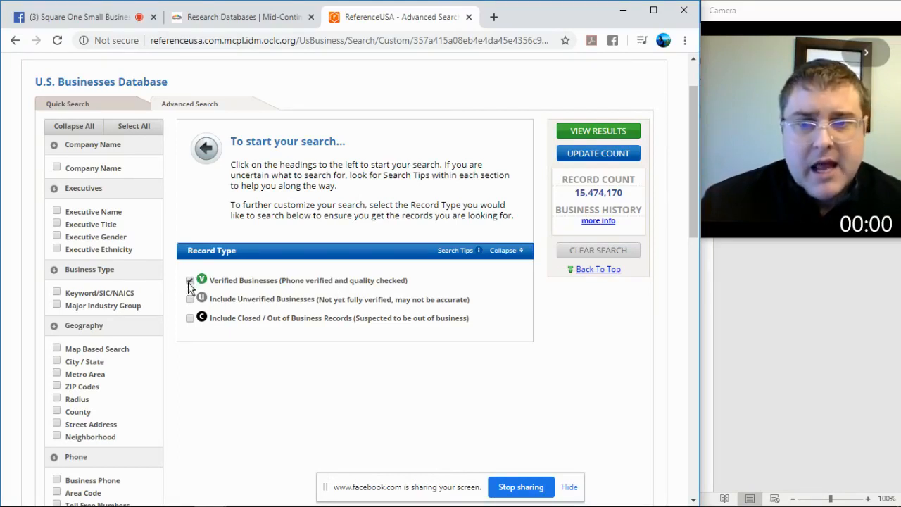
click(189, 299)
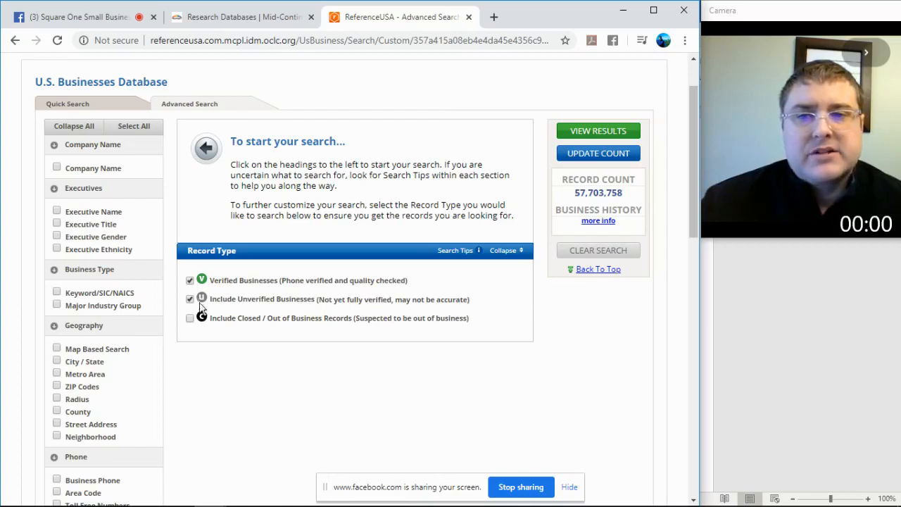
scroll(255, 146, up, 1)
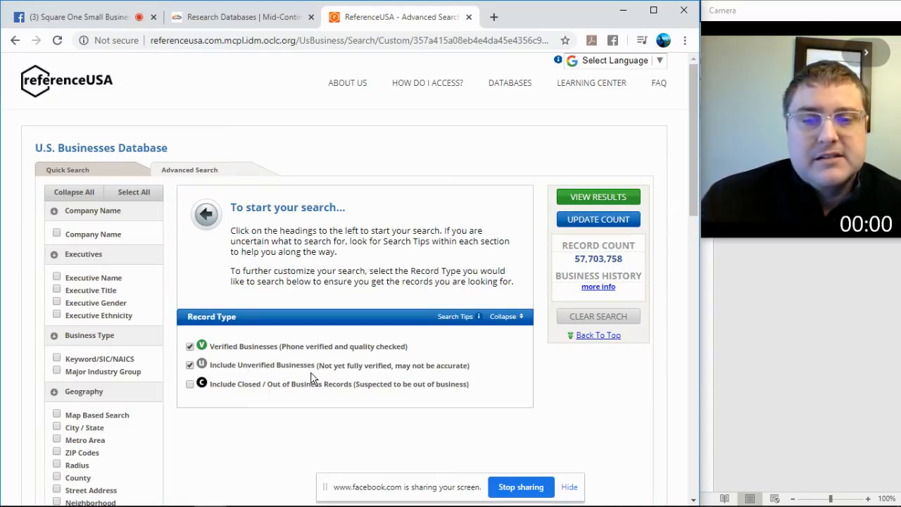
click(190, 365)
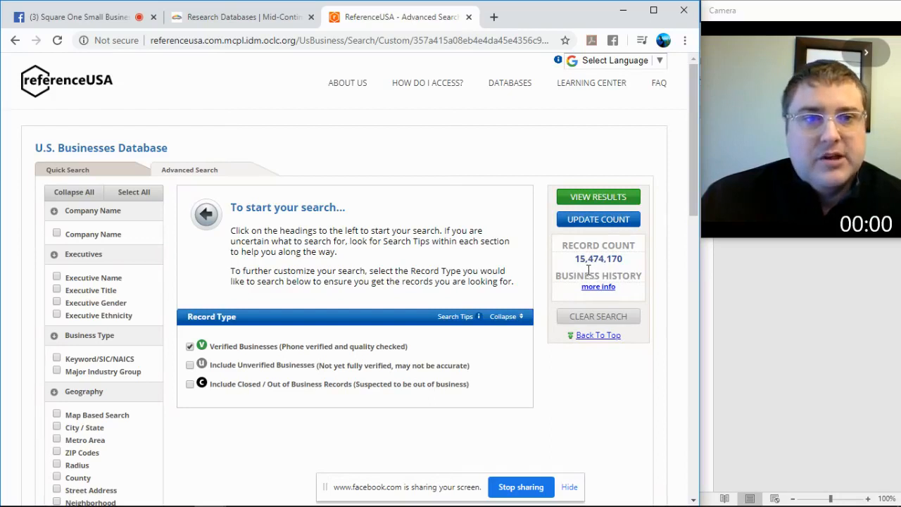
click(190, 365)
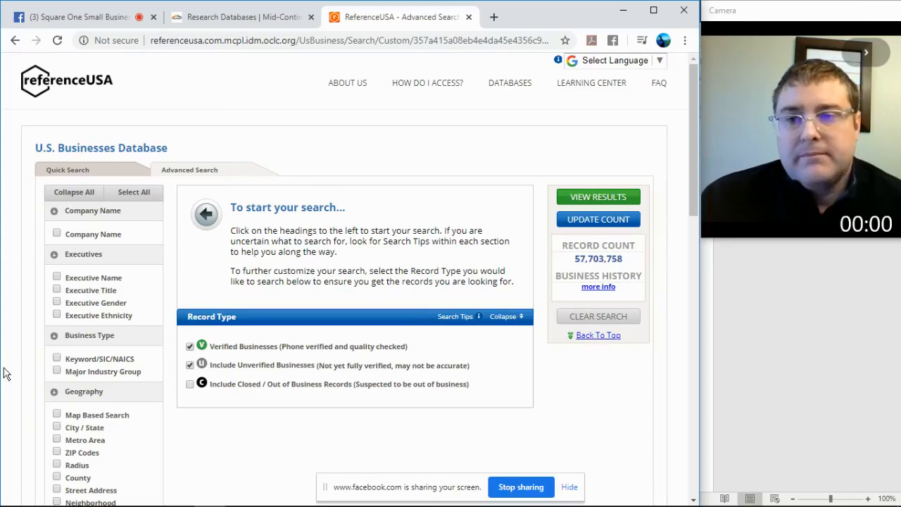
Step: Add a Metro Area criterion for the state of Missouri and select Kansas Cy, MO-KS
scroll(13, 374, down, 2)
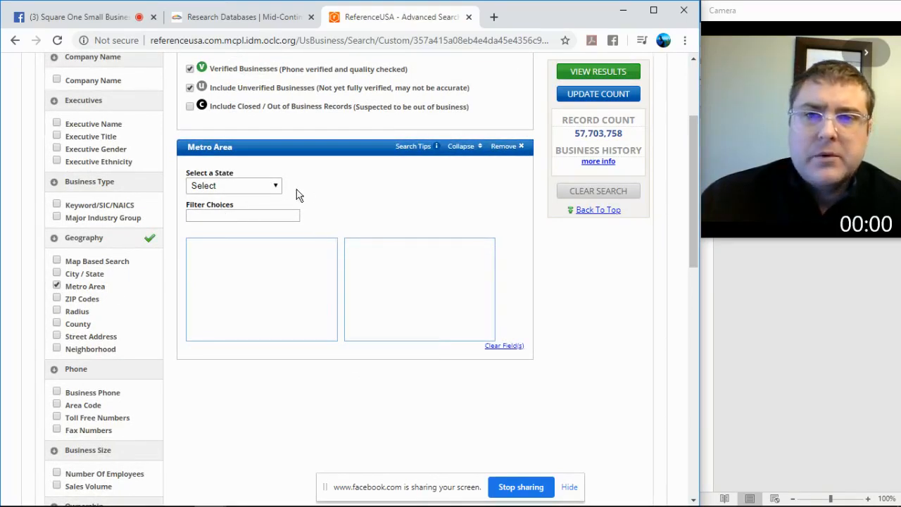
click(275, 186)
scroll(258, 310, down, 3)
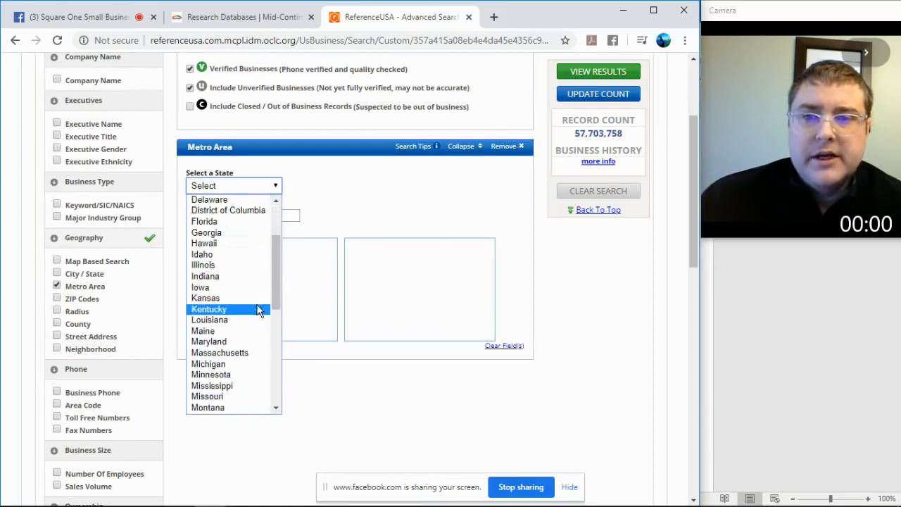
click(241, 396)
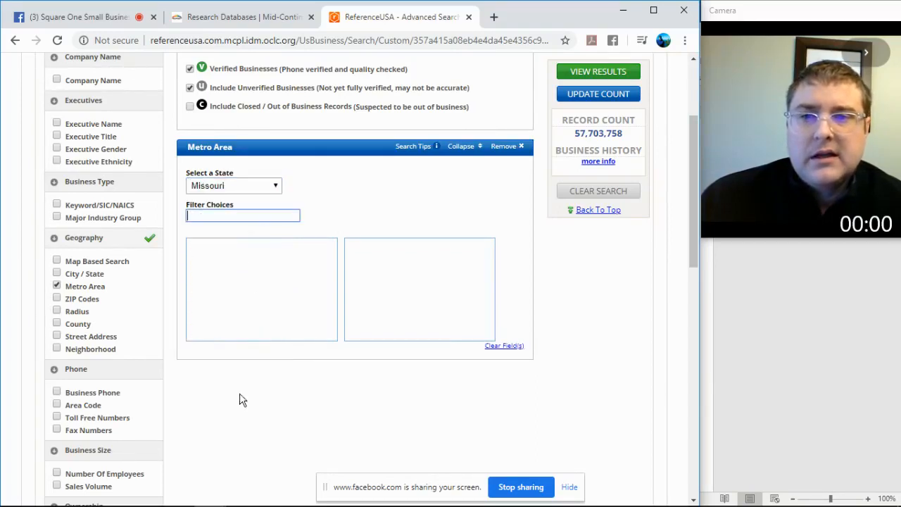
drag(332, 265, 334, 276)
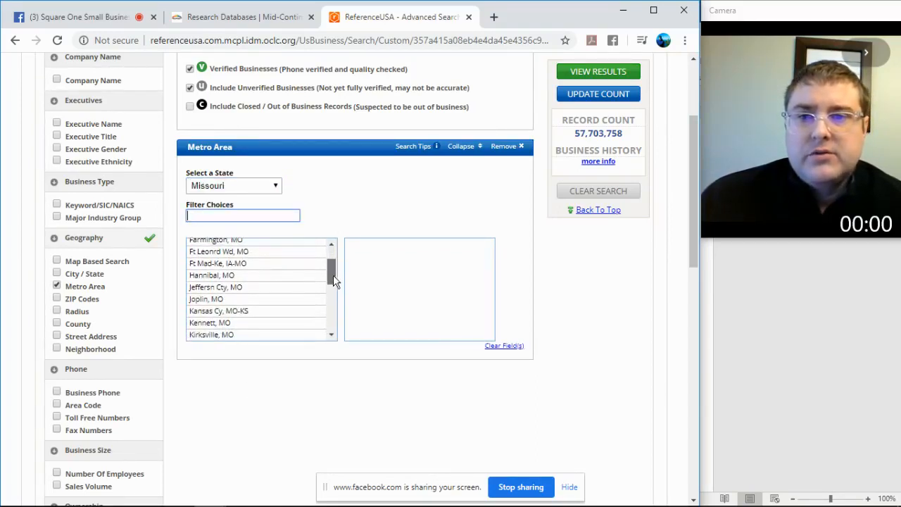
click(218, 311)
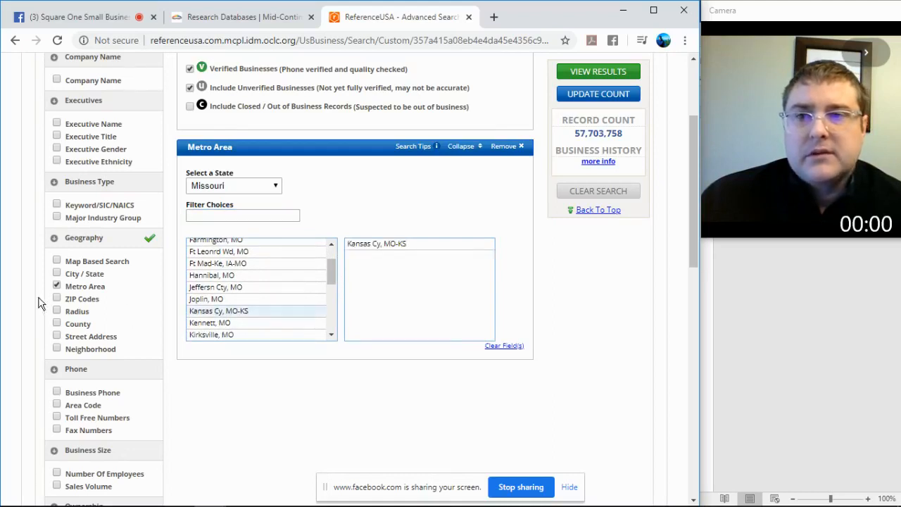
Step: Add a Keyword/SIC/NAICS criterion, search all SICs for "restaurants" and select 581208 - RESTAURANTS
scroll(24, 193, down, 1)
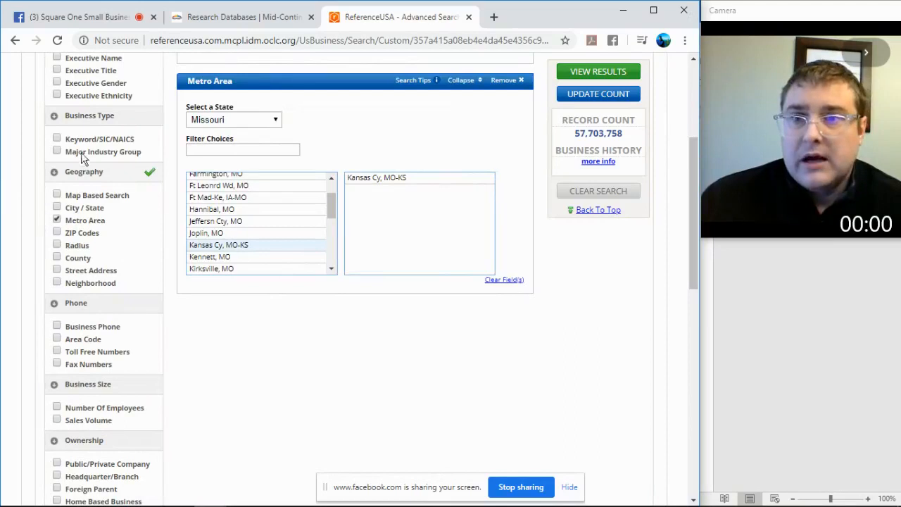
click(57, 139)
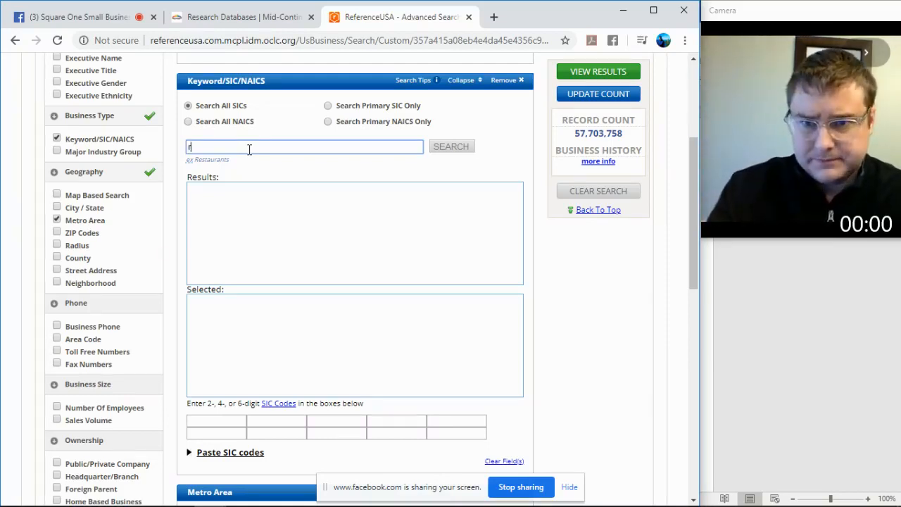
text(estaurants)
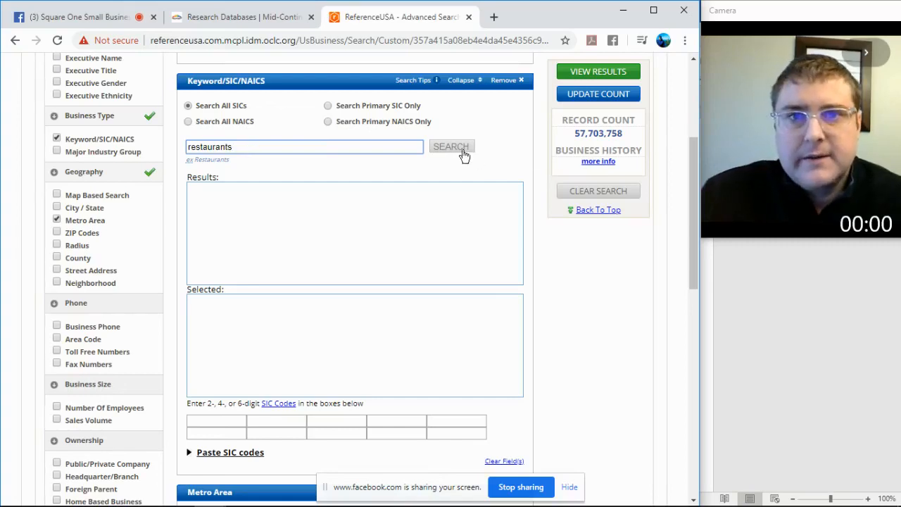
click(464, 151)
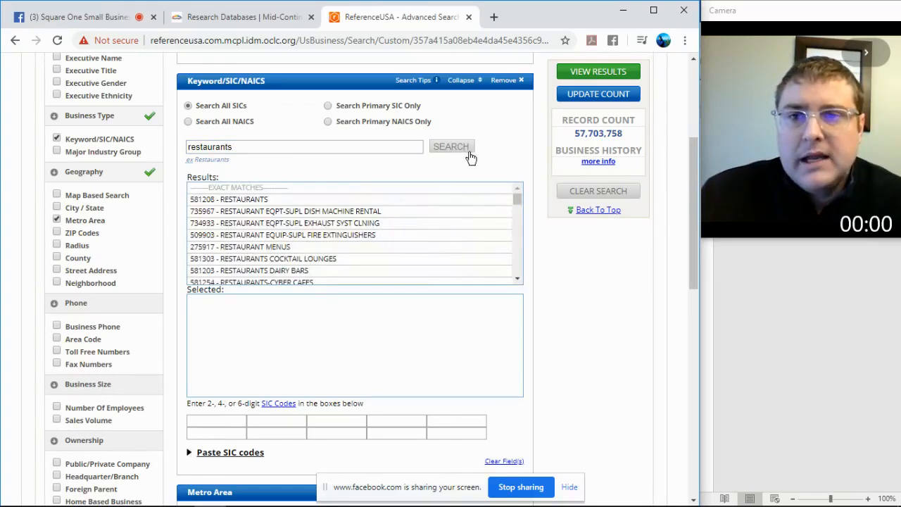
click(224, 202)
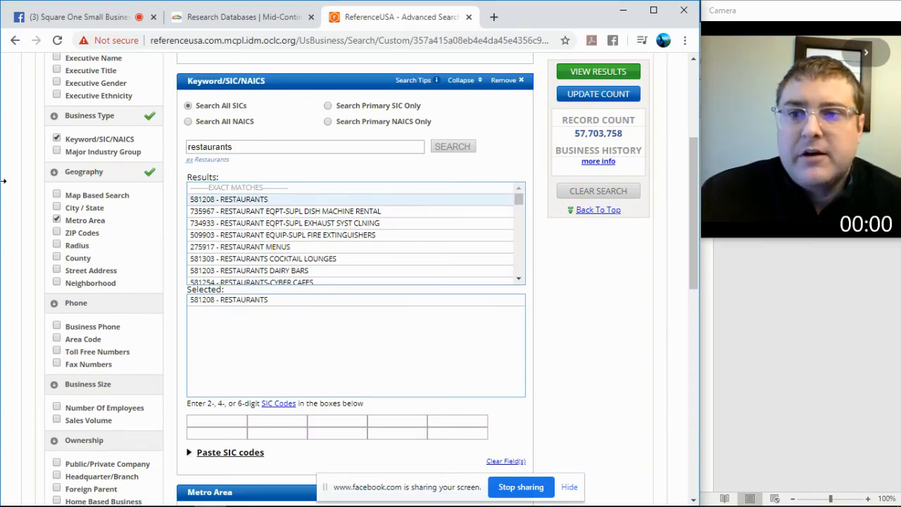
Step: Add the Public/Private Company criterion and limit the search to only privately owned companies
scroll(5, 178, down, 2)
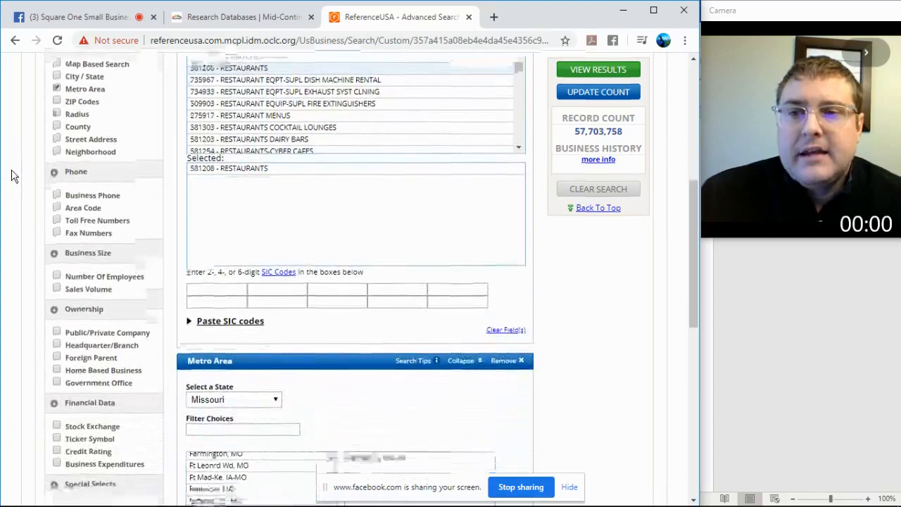
scroll(11, 176, down, 2)
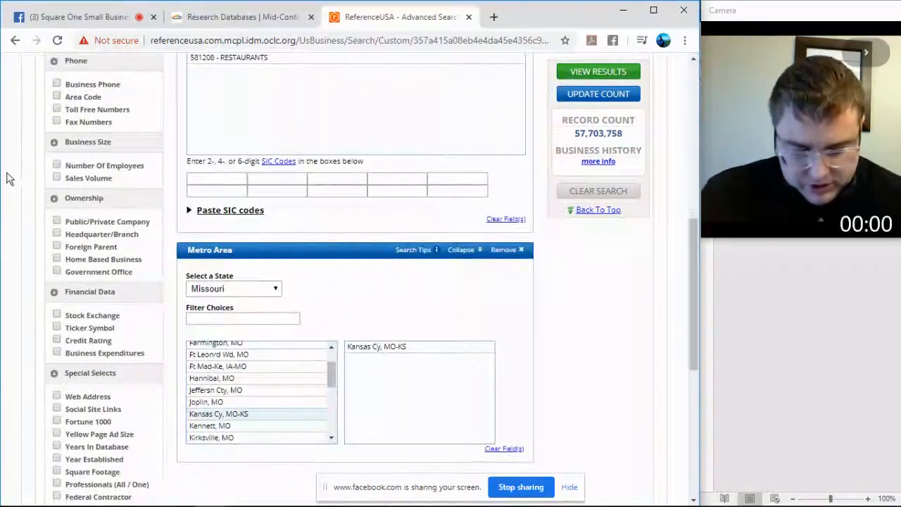
scroll(56, 201, down, 1)
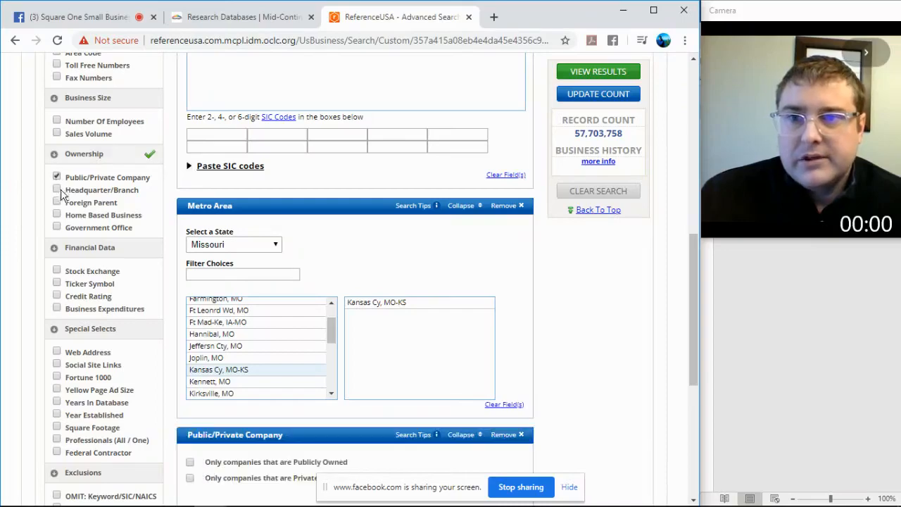
scroll(105, 222, down, 3)
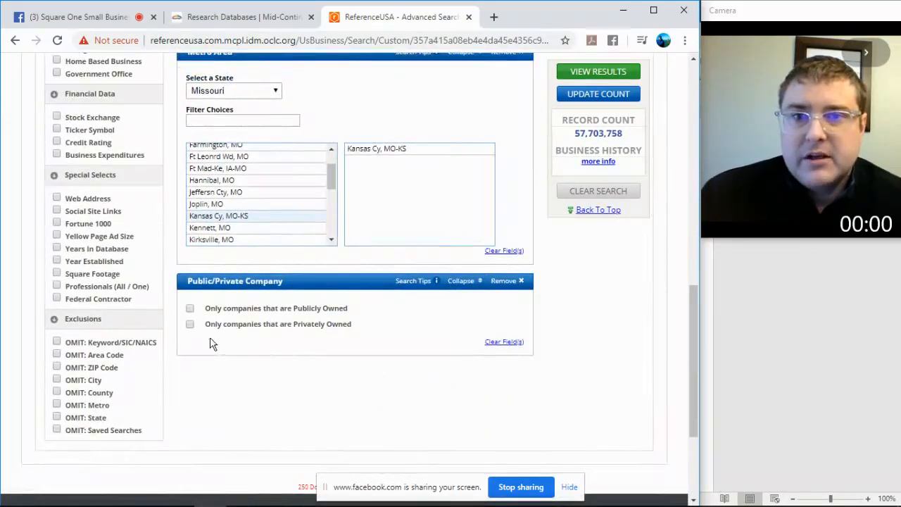
click(190, 326)
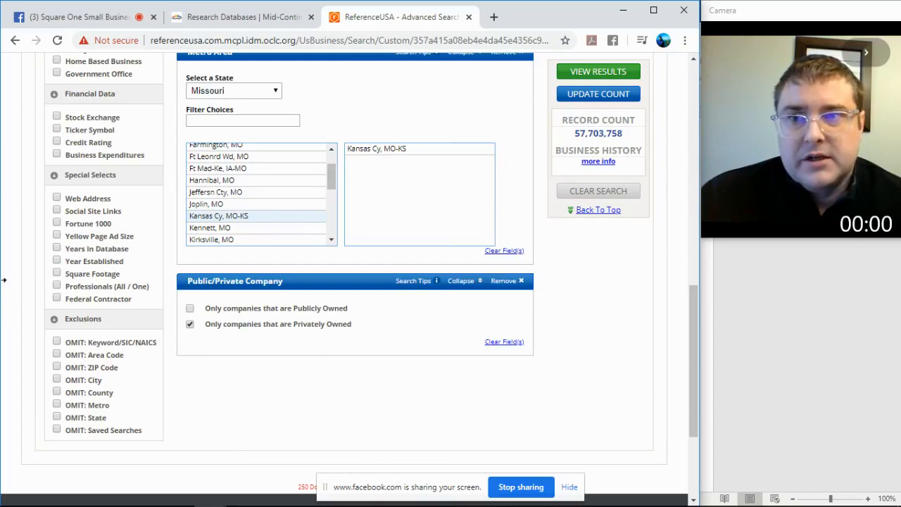
Step: Add the Headquarter/Branch criterion and restrict the search to Single Location businesses
scroll(77, 243, up, 3)
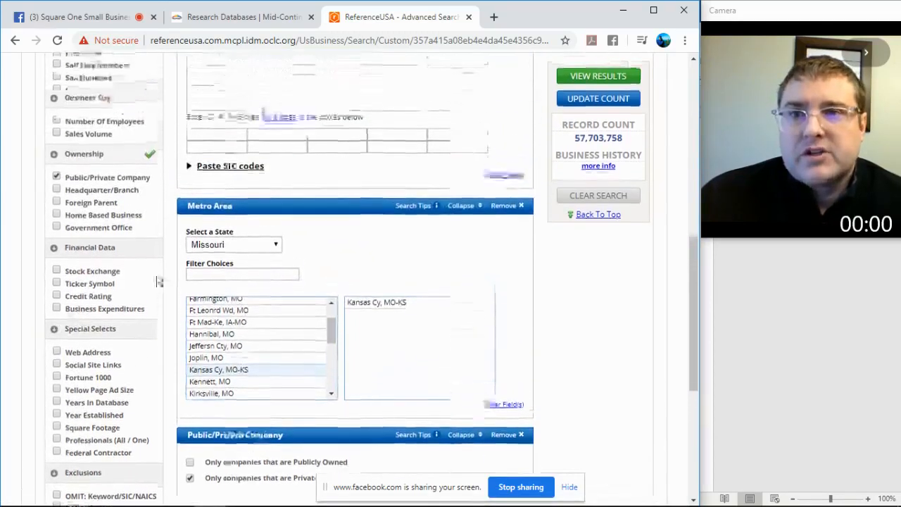
click(57, 190)
scroll(129, 291, down, 4)
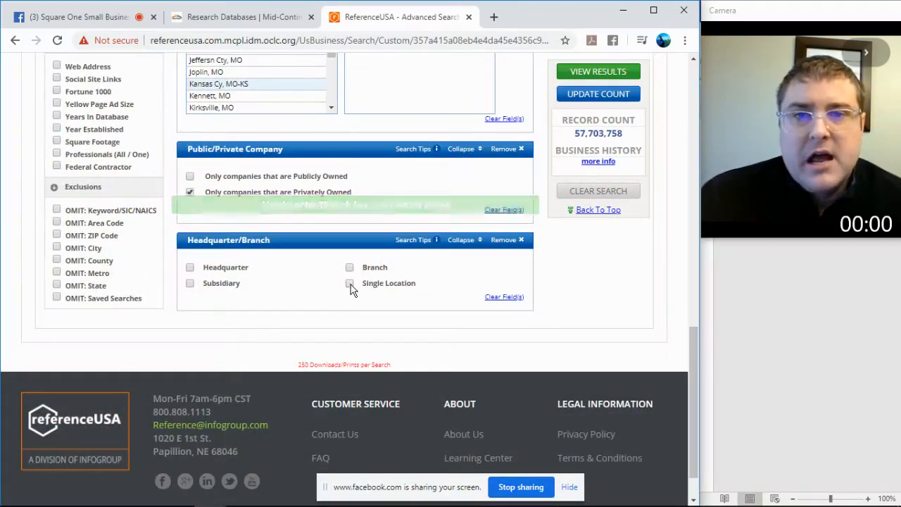
click(349, 284)
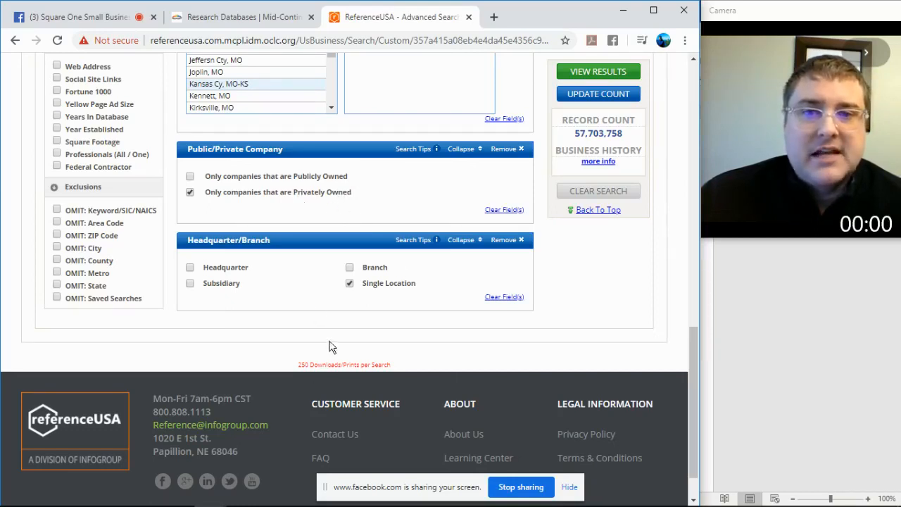
Step: Update the record count for the chosen criteria and view the search results
scroll(332, 346, down, 1)
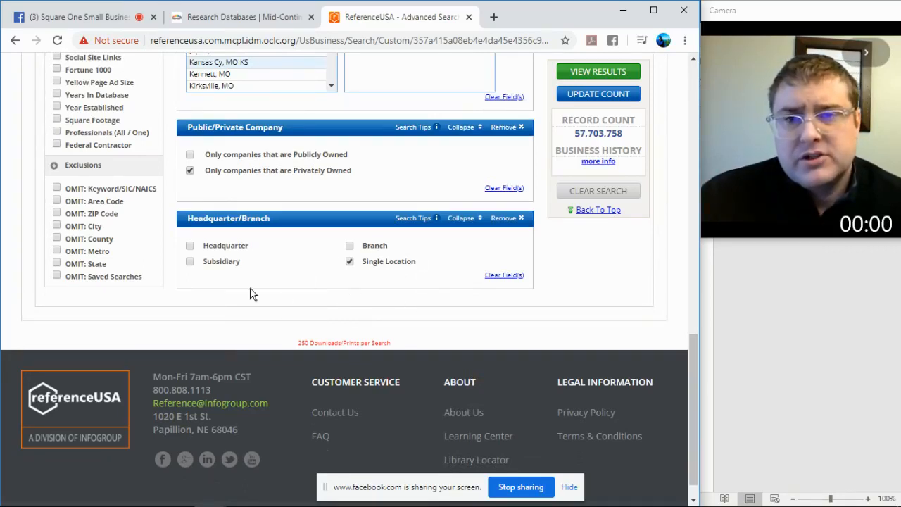
scroll(43, 278, up, 1)
scroll(21, 268, up, 3)
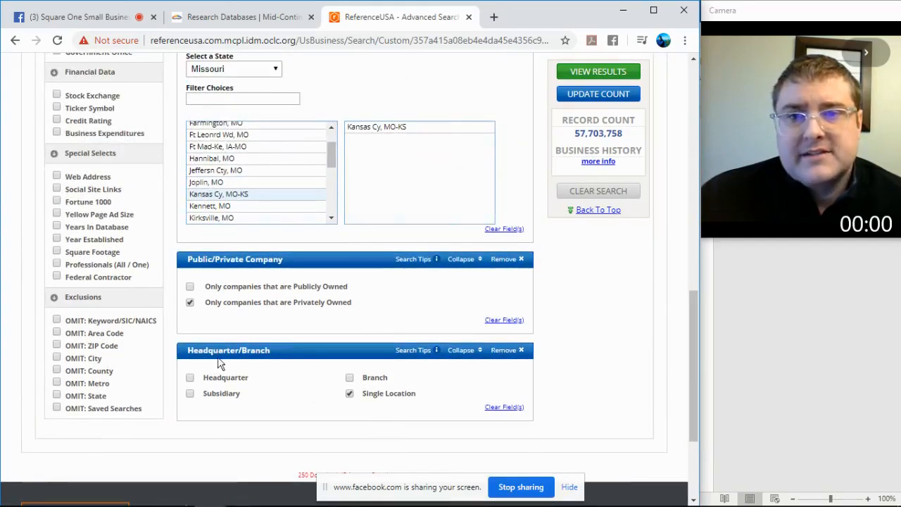
scroll(266, 403, up, 2)
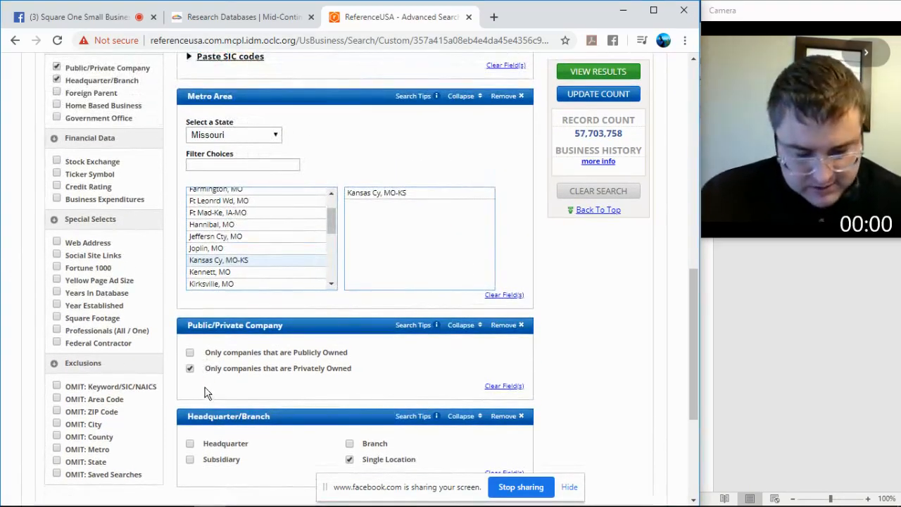
scroll(612, 267, up, 3)
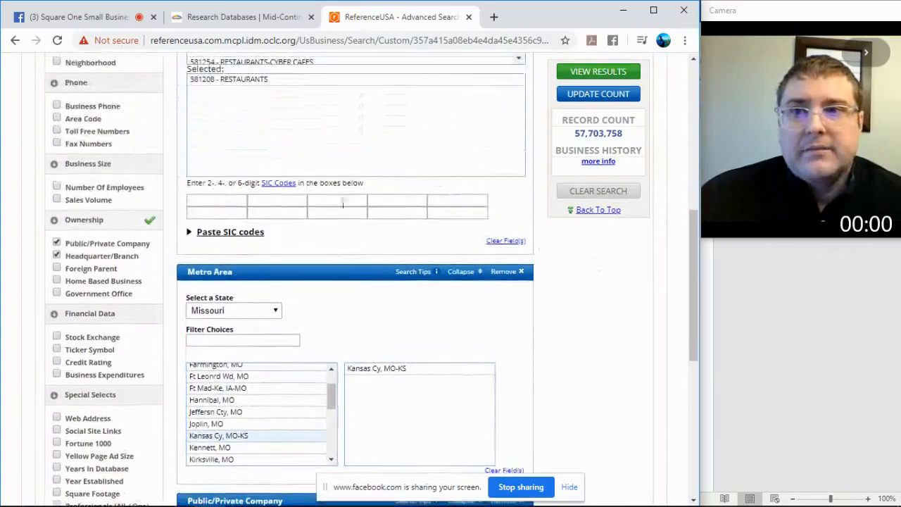
scroll(619, 239, up, 2)
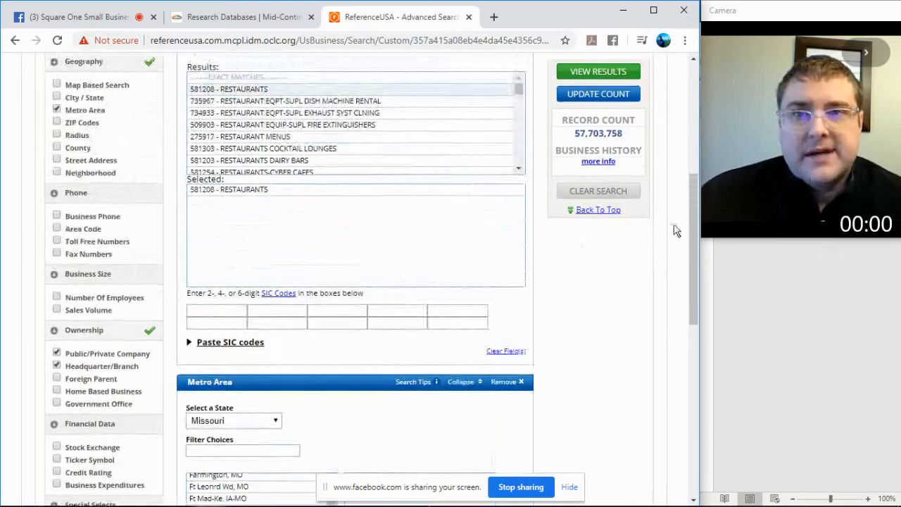
click(603, 97)
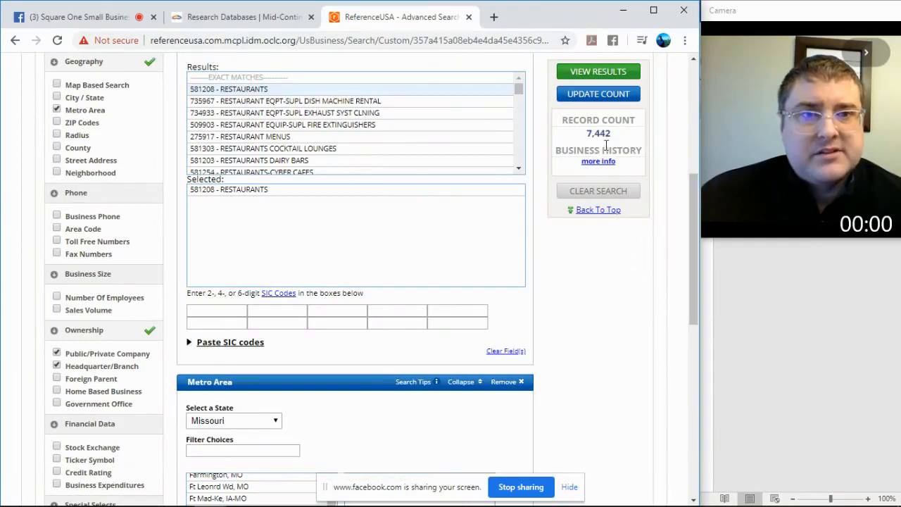
scroll(648, 217, up, 3)
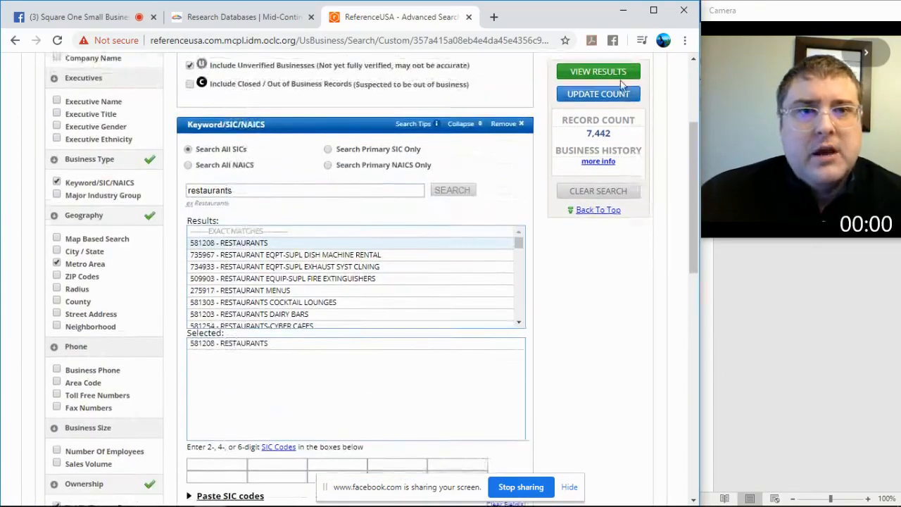
click(607, 71)
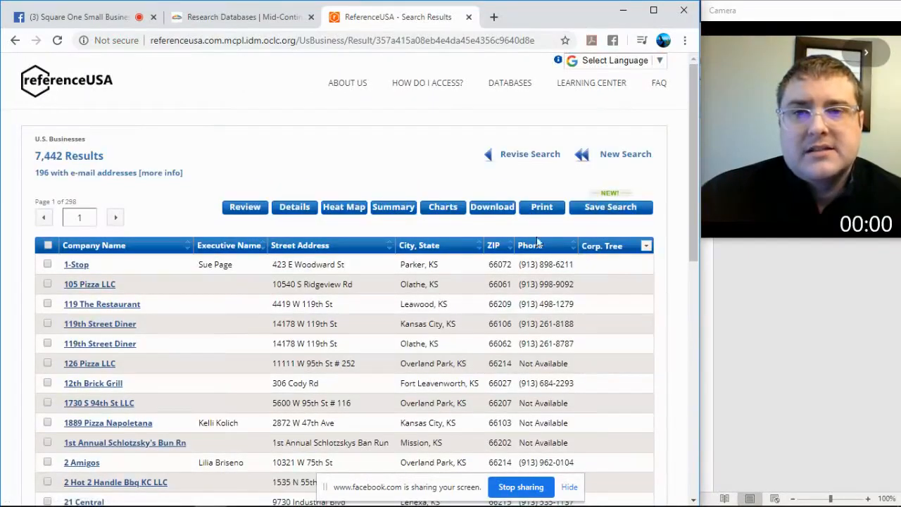
Step: Examine the first page of restaurant results, including company names, executives, addresses and phone numbers
scroll(196, 226, down, 1)
scroll(196, 227, down, 1)
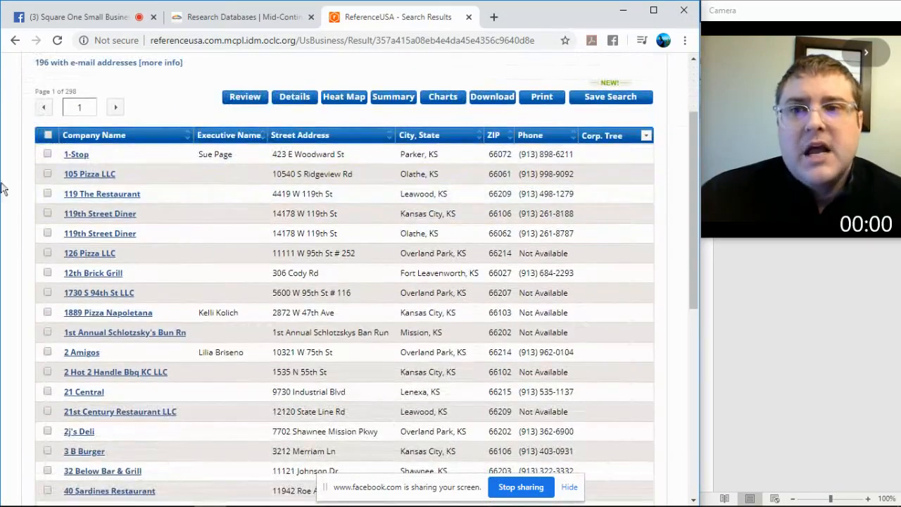
scroll(11, 207, down, 1)
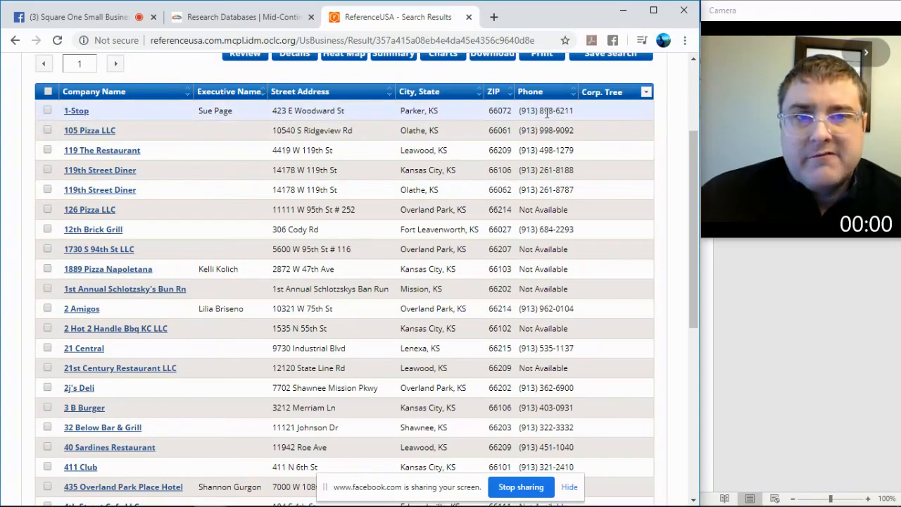
scroll(422, 267, down, 1)
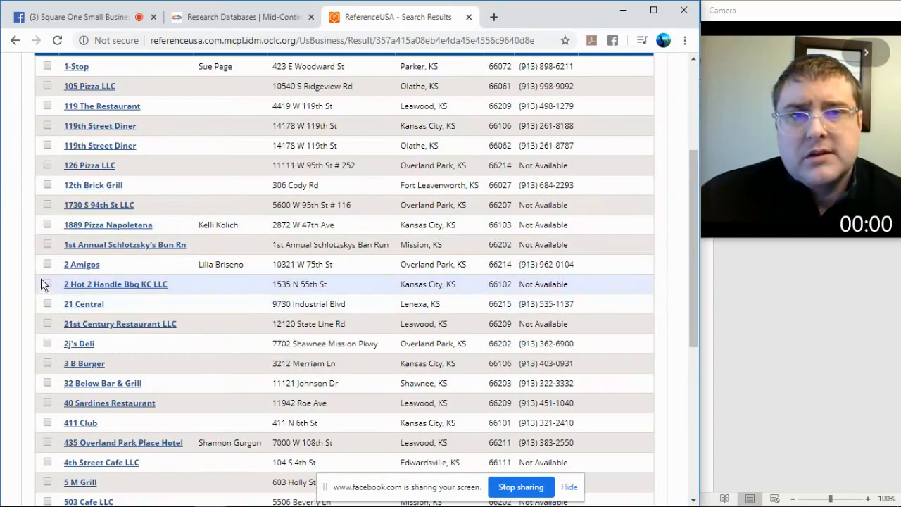
scroll(41, 278, down, 1)
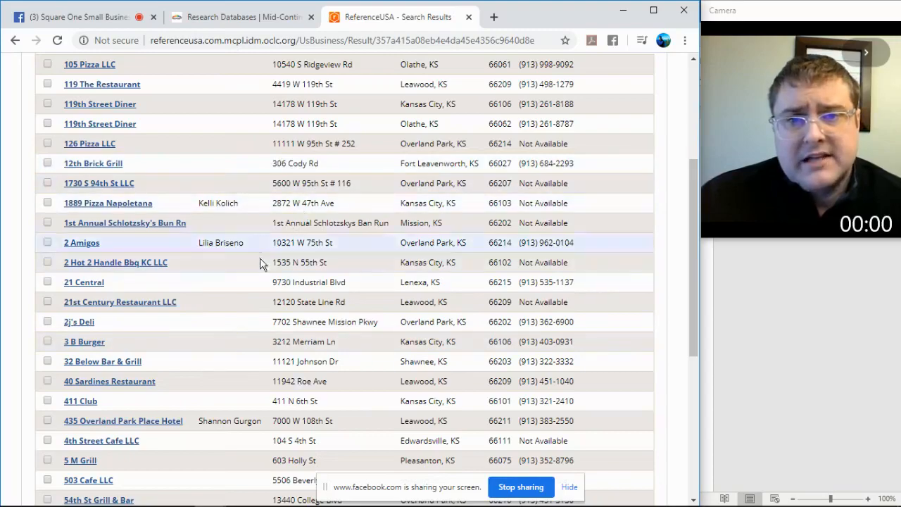
scroll(258, 261, up, 2)
scroll(255, 334, down, 5)
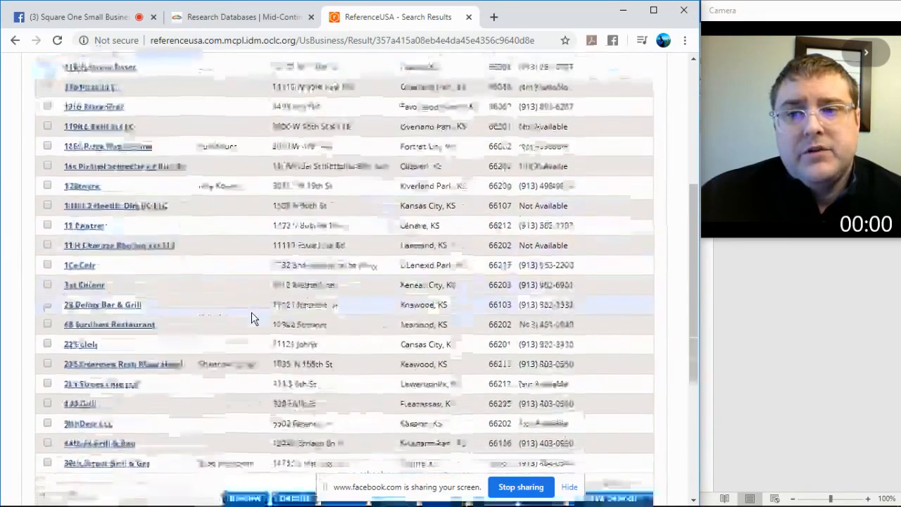
scroll(172, 87, up, 7)
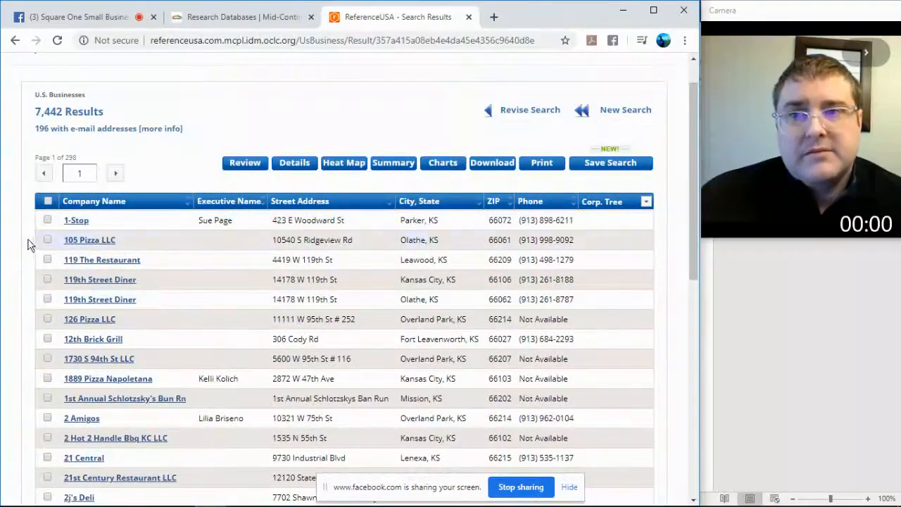
Step: Select all records on the first results page and open their download options
click(47, 201)
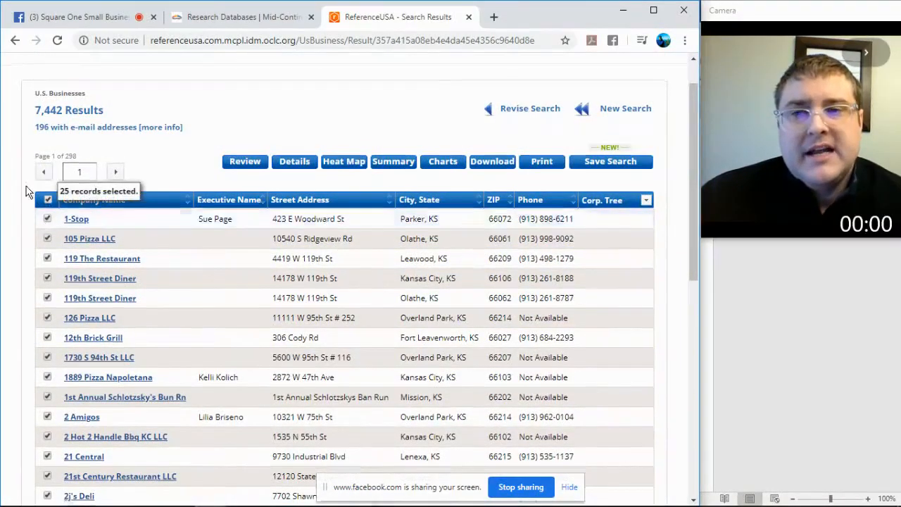
scroll(48, 201, down, 1)
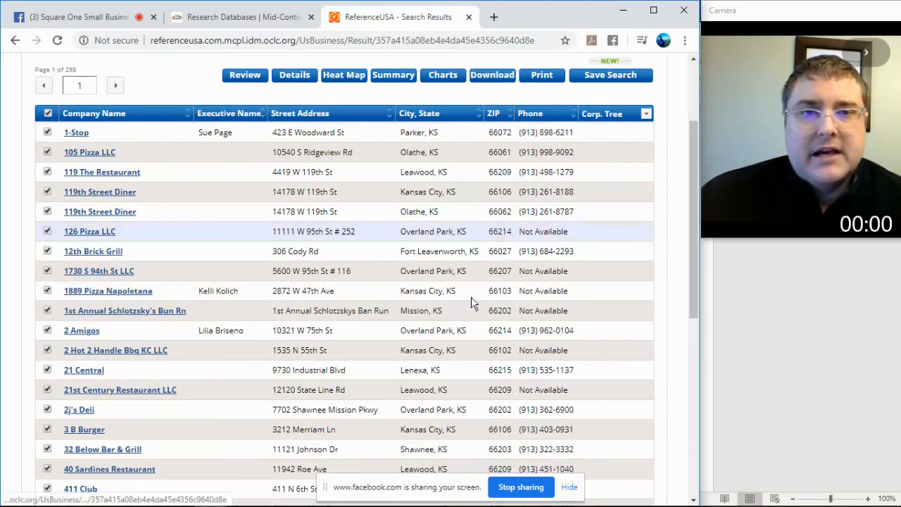
click(496, 78)
scroll(470, 214, down, 2)
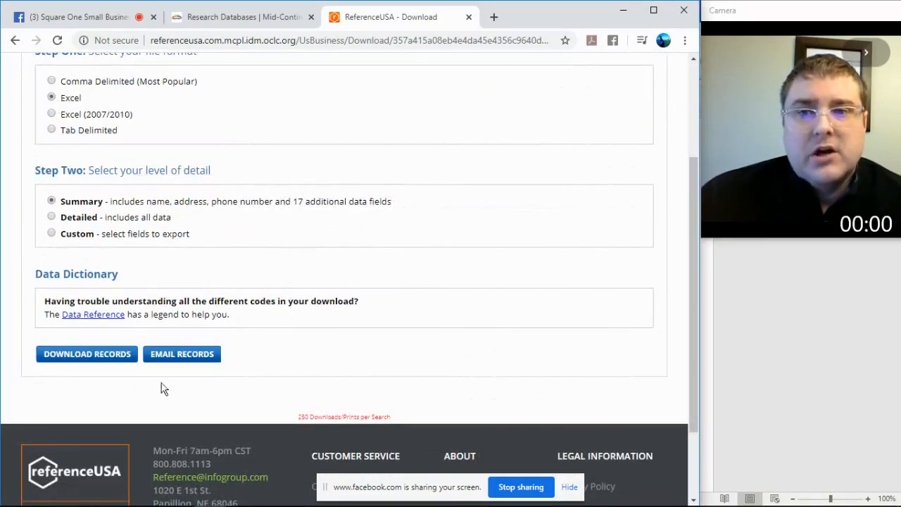
Step: Leave the download options without downloading and deselect all records on the first results page
scroll(416, 280, up, 2)
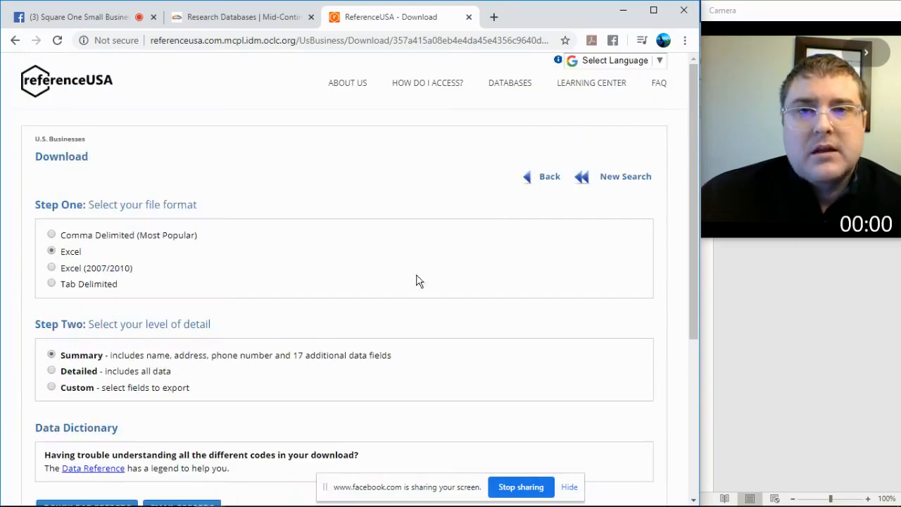
click(549, 178)
scroll(105, 282, up, 2)
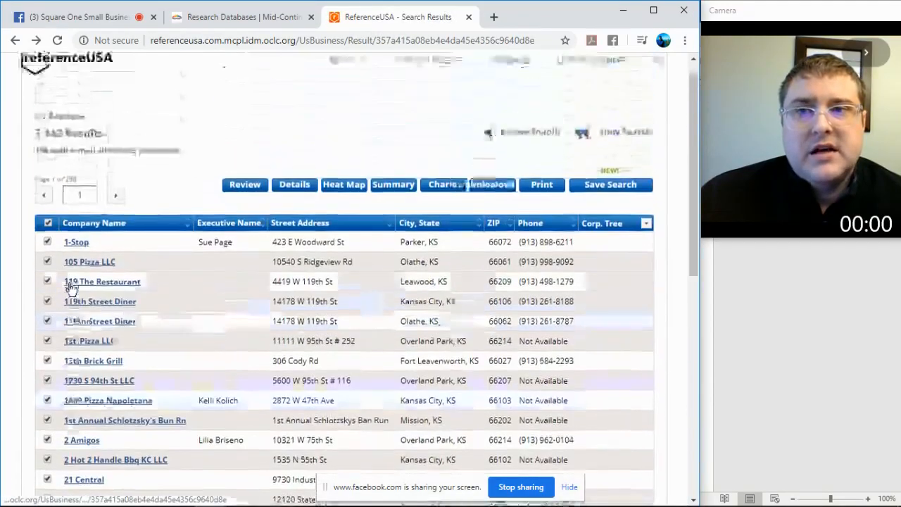
click(47, 228)
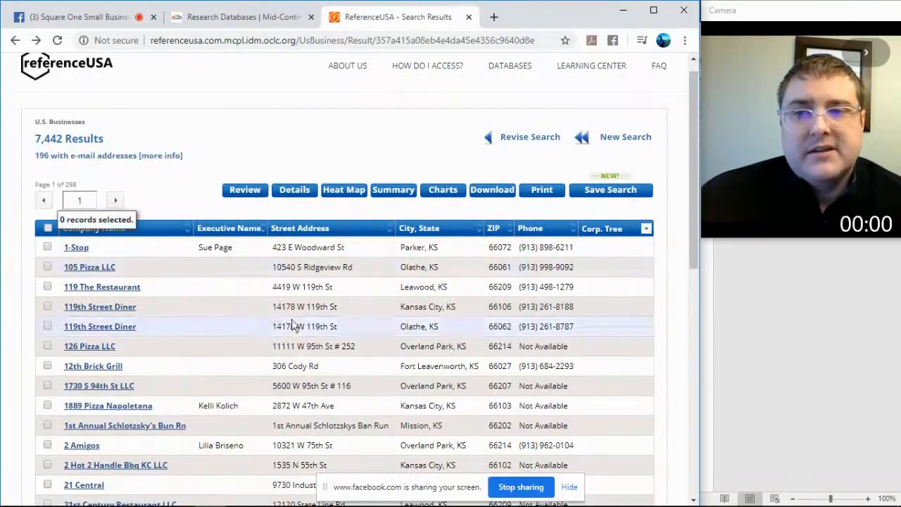
Step: Open the detailed record for 503 Cafe LLC from the first results page
scroll(311, 326, down, 3)
scroll(331, 330, down, 3)
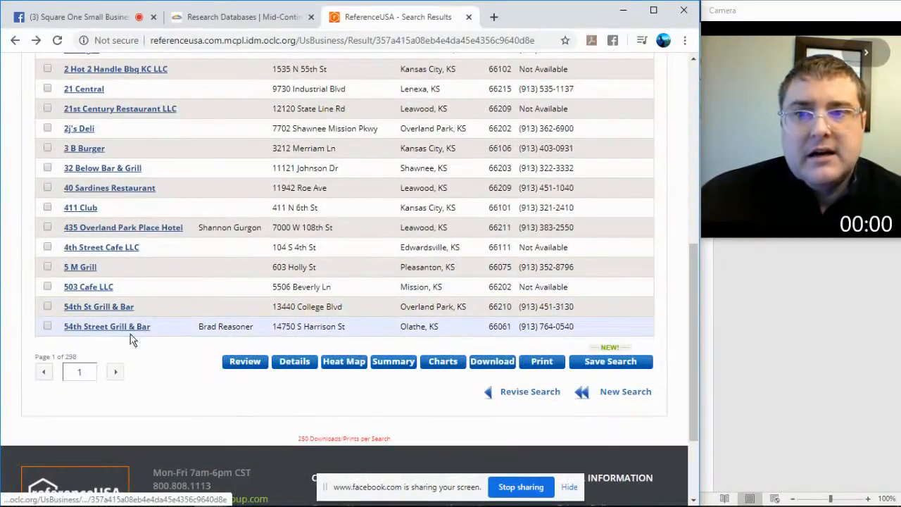
click(94, 287)
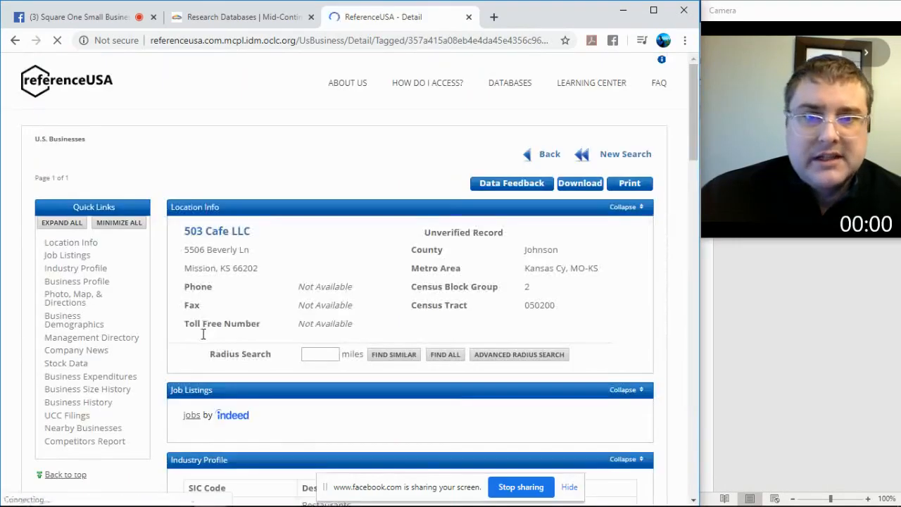
Step: Examine the 503 Cafe LLC record, including its location info, industry profile, demographics, business expenditures, size history and verification status
scroll(359, 270, down, 2)
scroll(288, 167, down, 3)
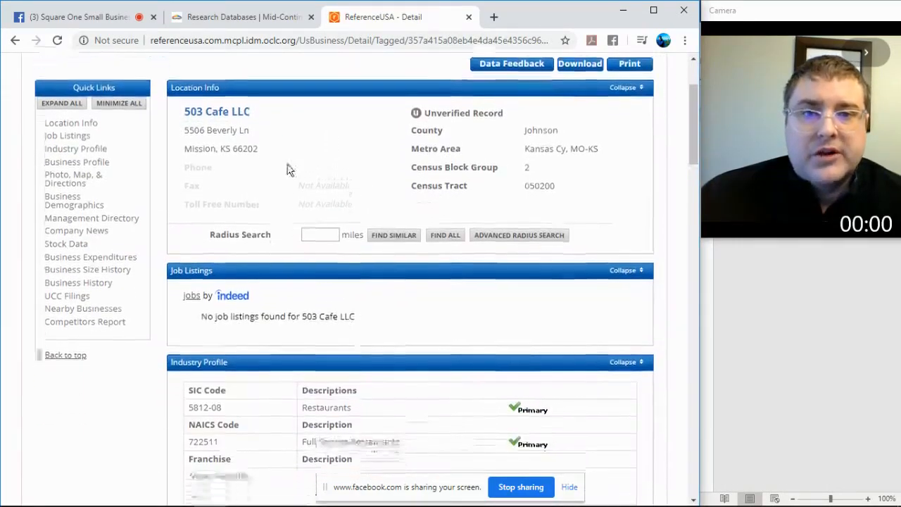
scroll(287, 162, up, 2)
scroll(288, 163, down, 7)
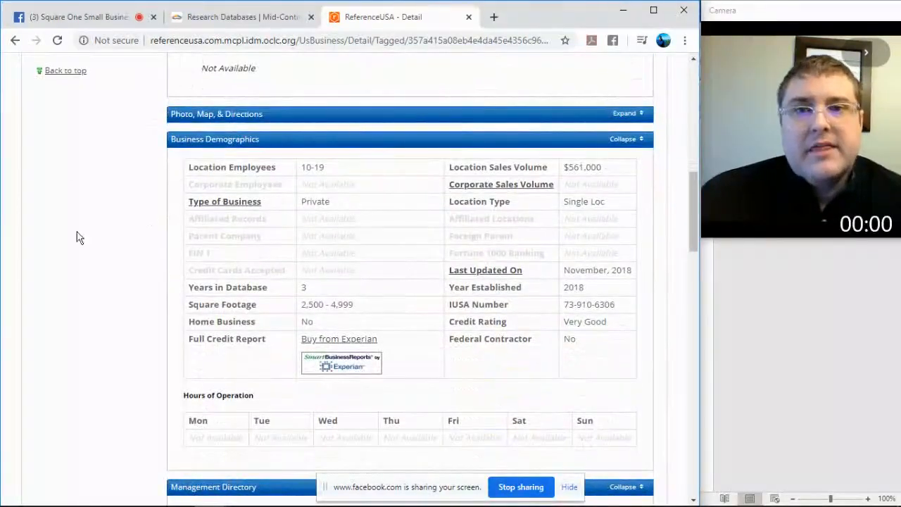
scroll(439, 244, down, 2)
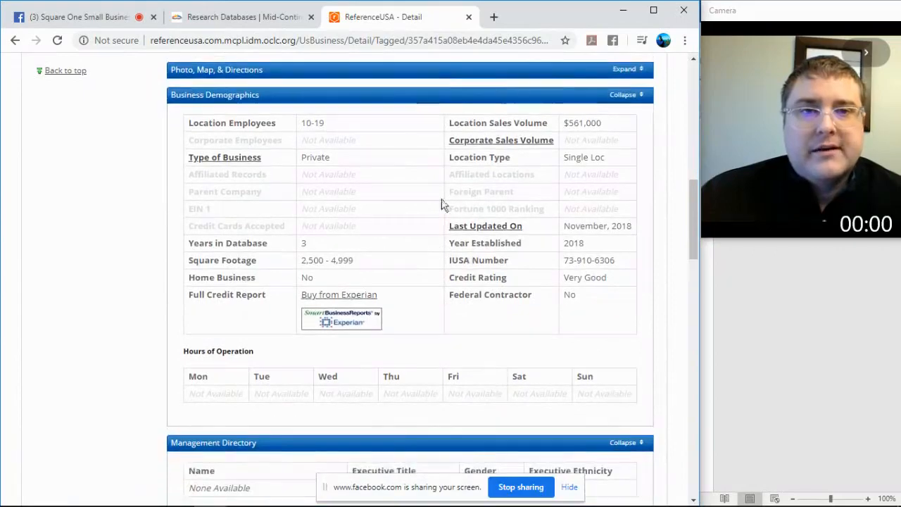
scroll(72, 200, down, 8)
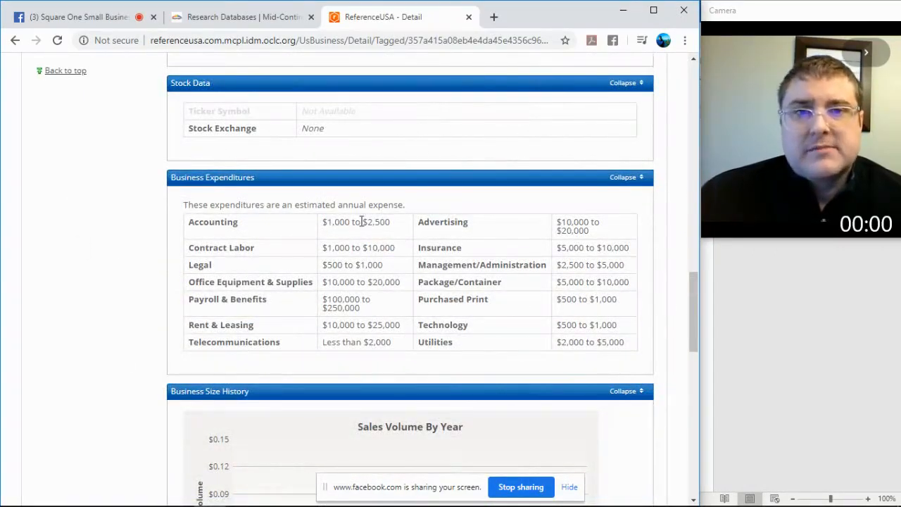
scroll(120, 291, down, 5)
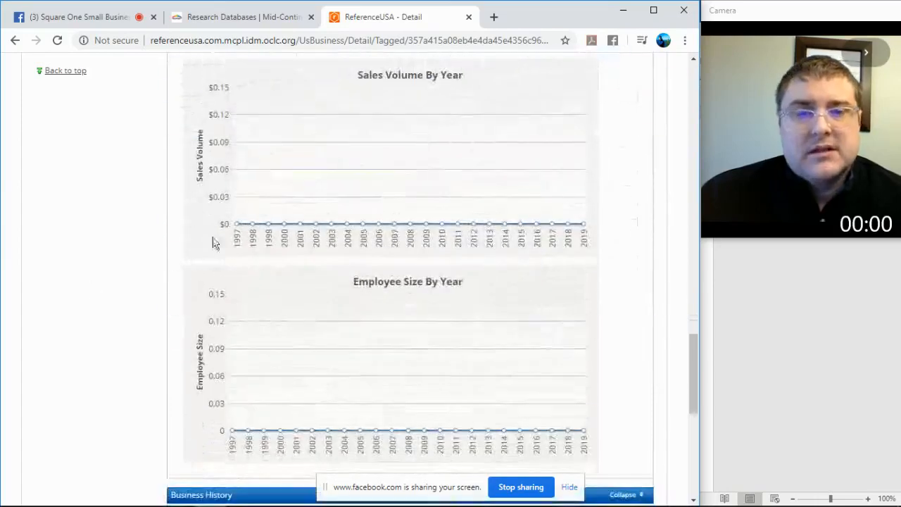
scroll(112, 242, down, 5)
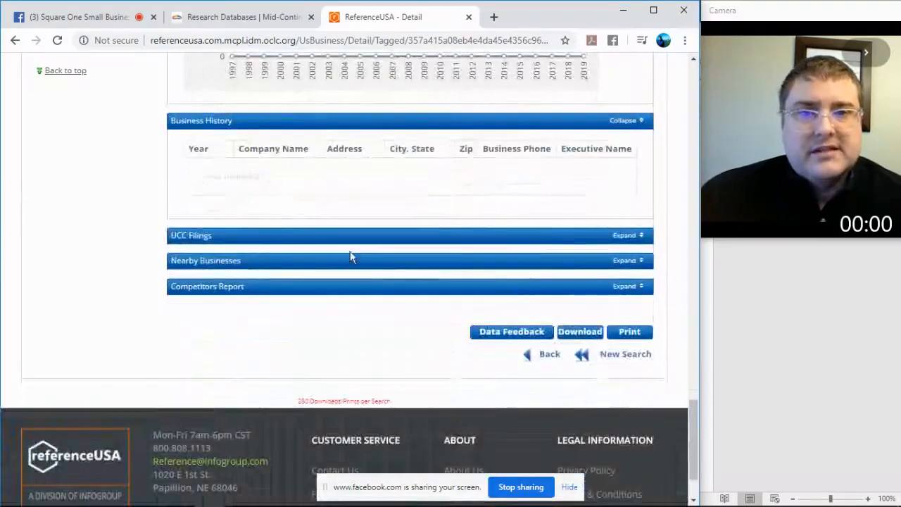
scroll(153, 280, up, 4)
scroll(154, 280, up, 15)
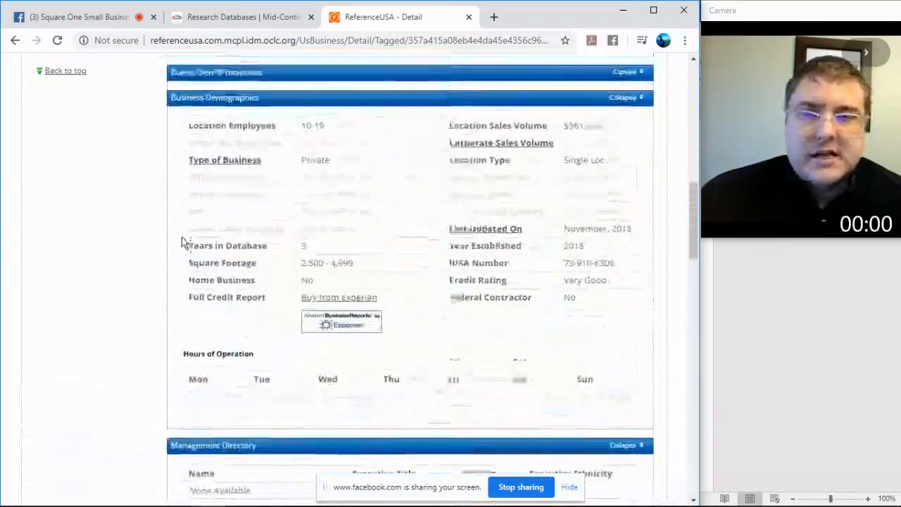
scroll(220, 244, up, 2)
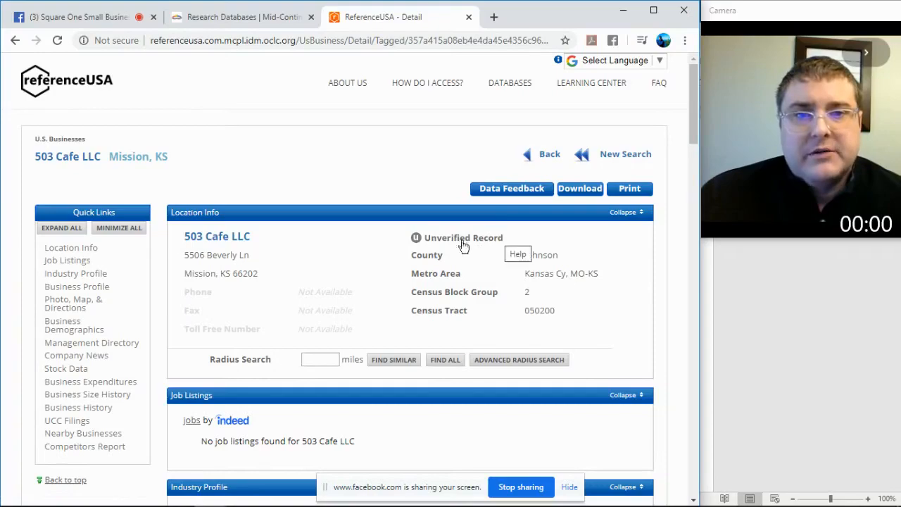
Step: Return from the 503 Cafe LLC record to the results and start a new U.S. Businesses advanced search
click(548, 156)
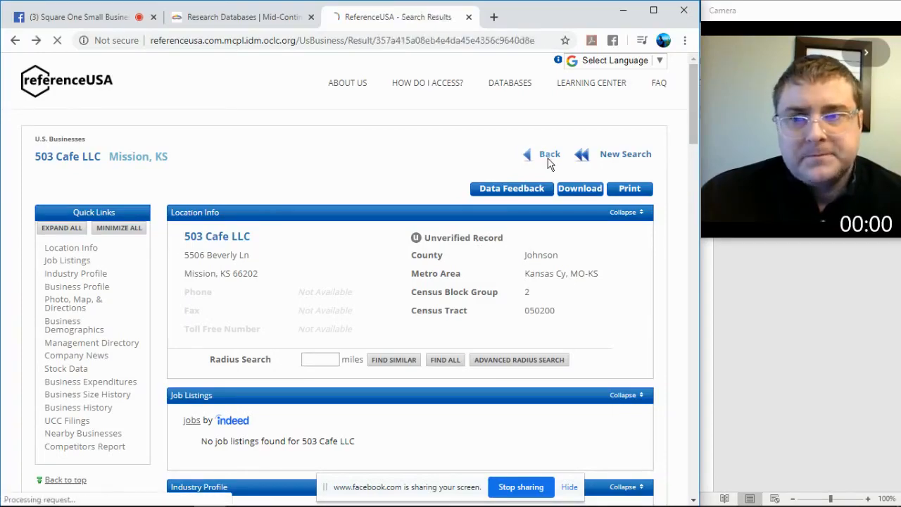
scroll(356, 294, up, 8)
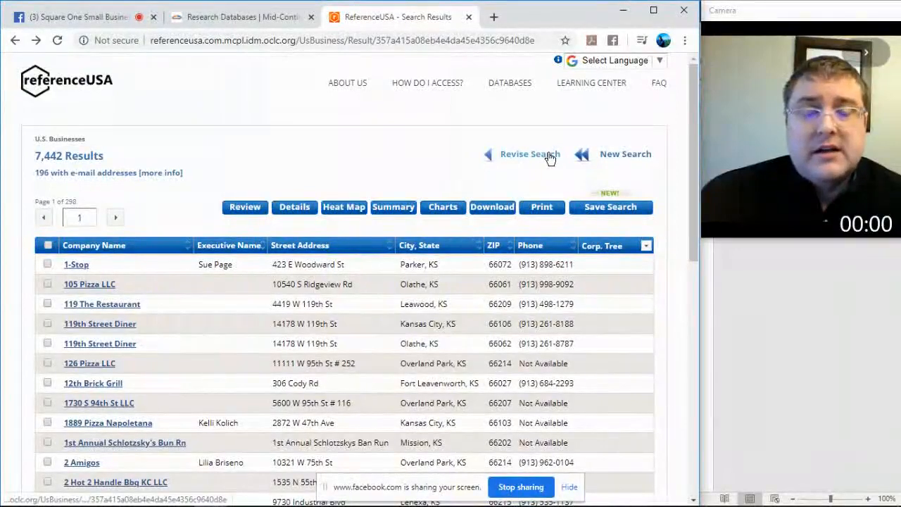
click(628, 161)
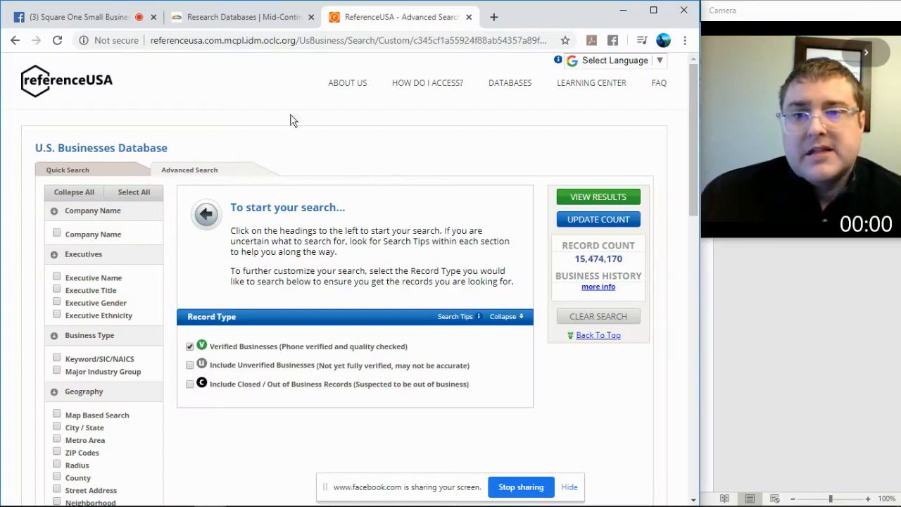
Step: Add the City / State criterion and select Iowa and Kansas
scroll(68, 253, down, 1)
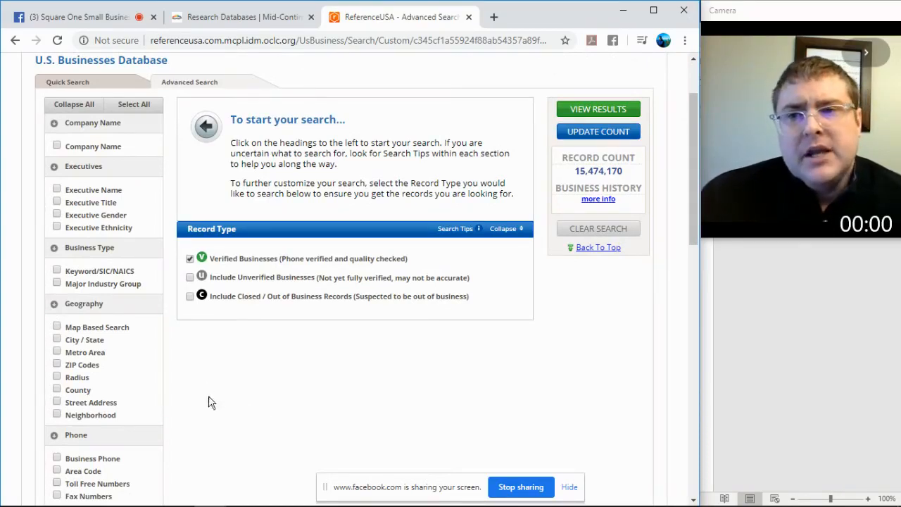
scroll(178, 372, down, 1)
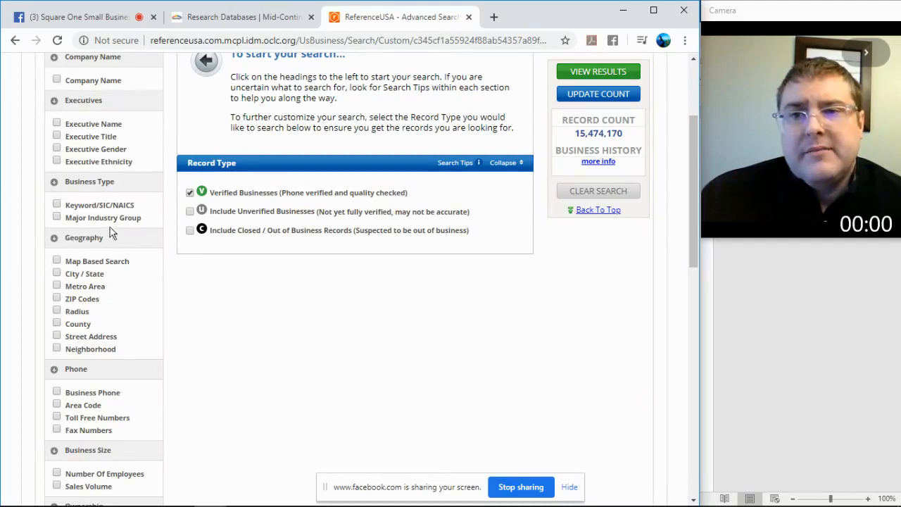
scroll(247, 380, down, 1)
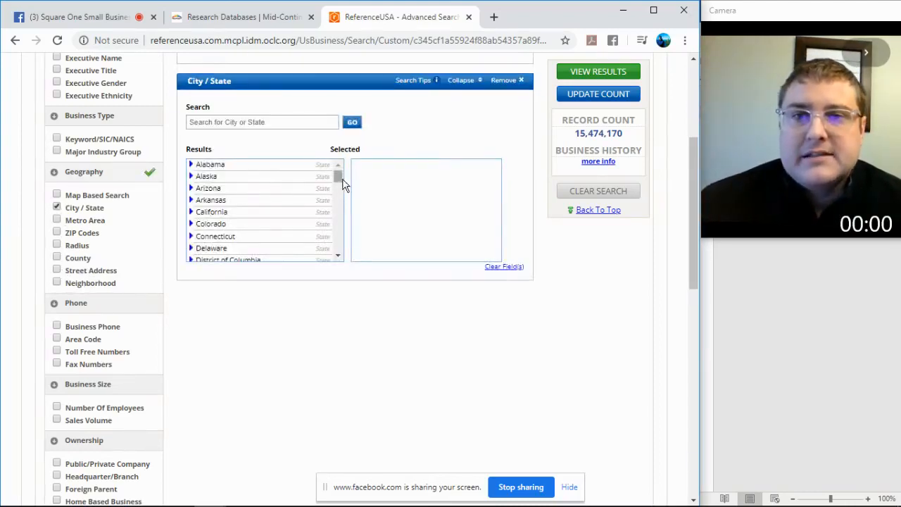
drag(340, 181, 342, 197)
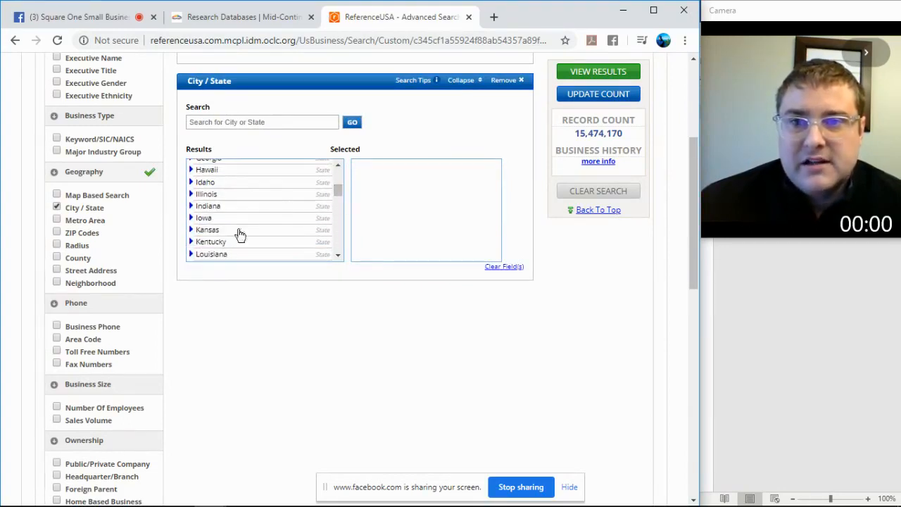
click(206, 218)
click(210, 232)
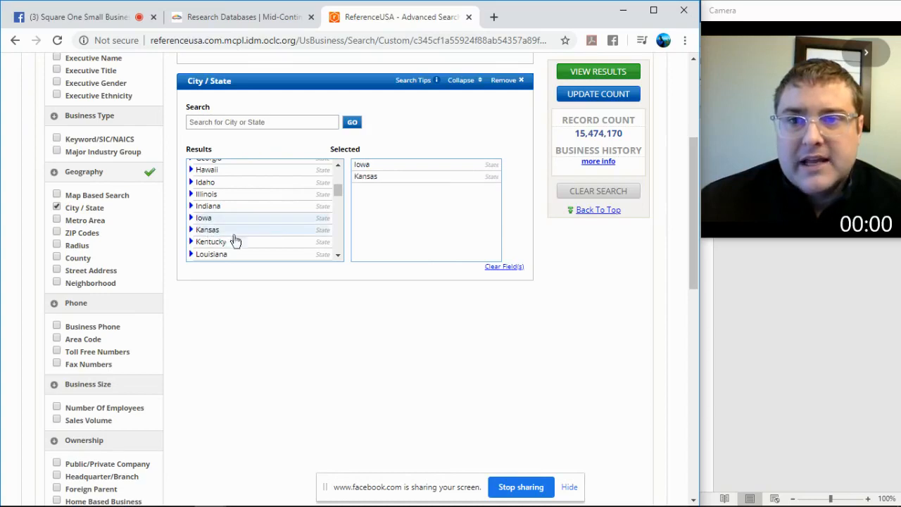
Step: Add Missouri and Nebraska to the selected states in the City / State criterion
click(338, 255)
click(338, 255)
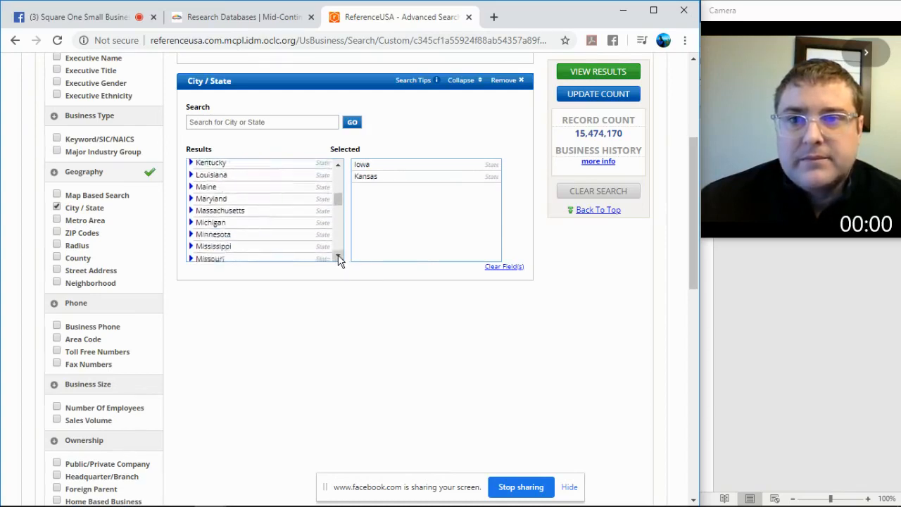
click(338, 255)
click(224, 232)
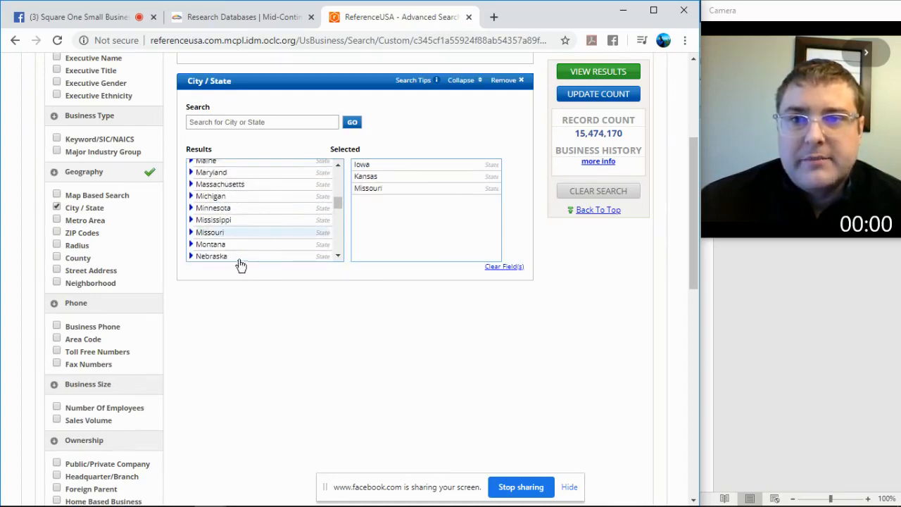
click(237, 259)
scroll(354, 317, down, 1)
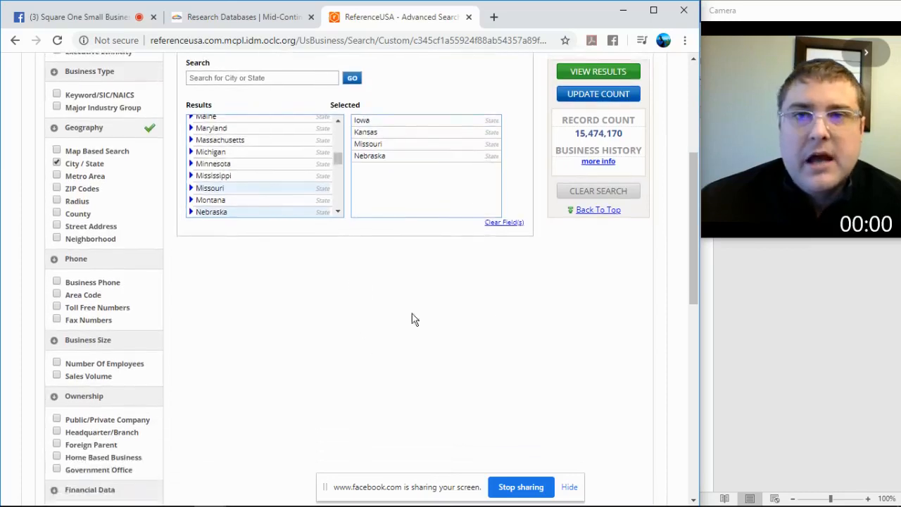
Step: Add the Major Industry Group criterion and select 34-Fabricated Metal Products MFRS under Manufacturing (20-39)
scroll(5, 359, up, 3)
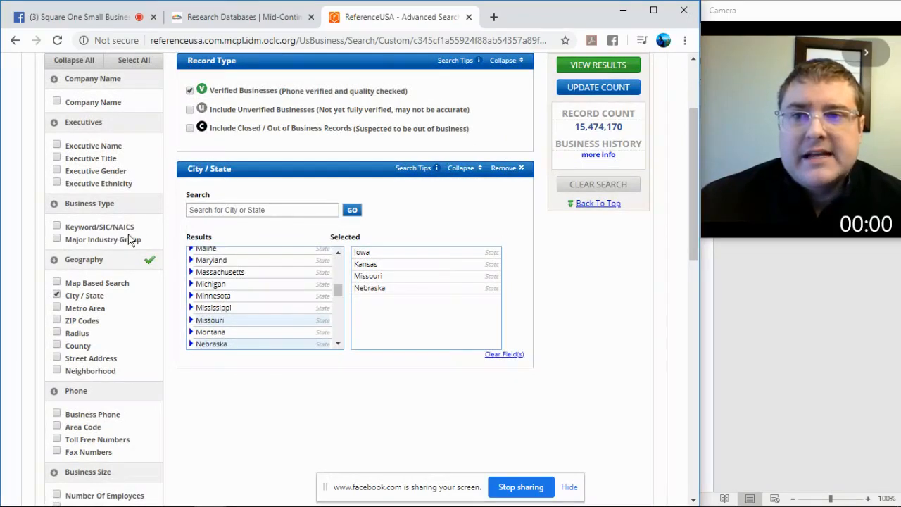
click(57, 240)
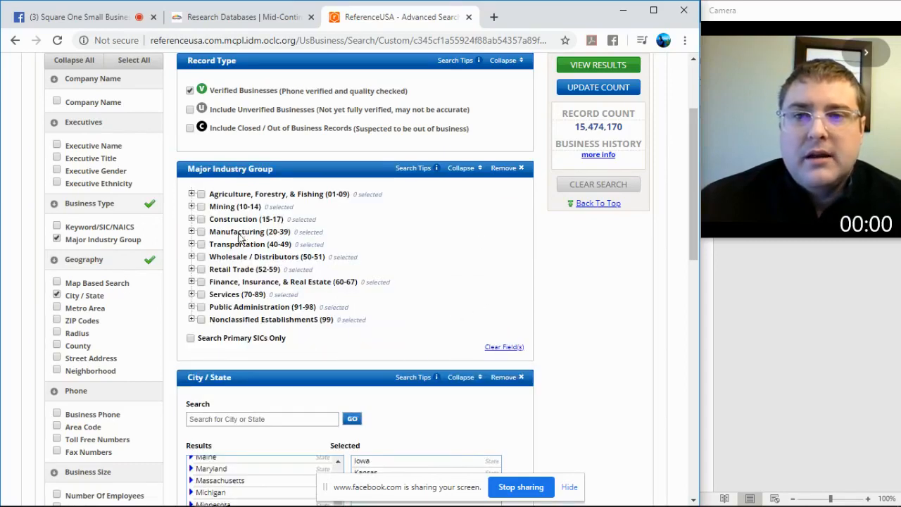
click(201, 232)
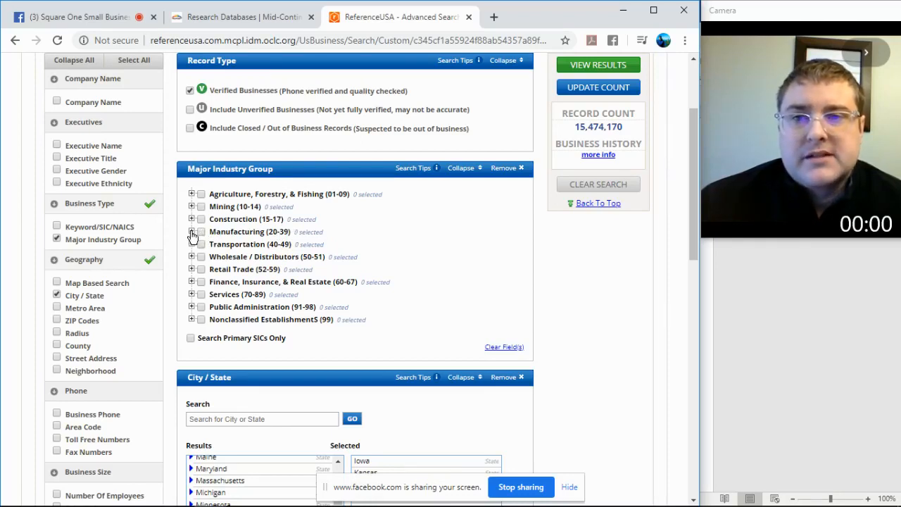
click(192, 235)
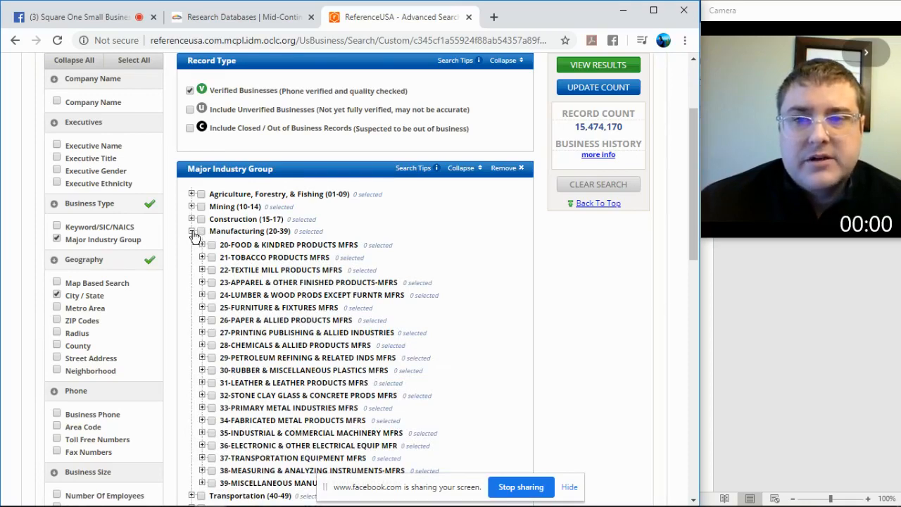
scroll(195, 239, down, 2)
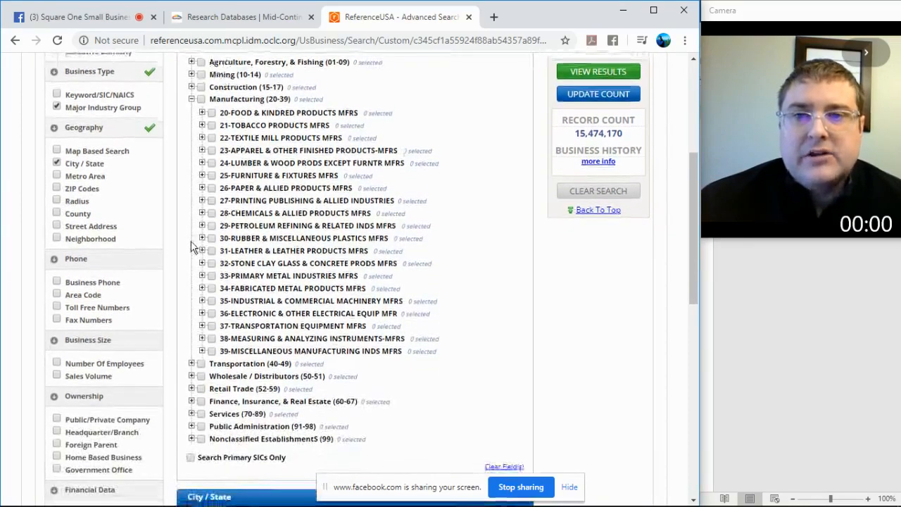
scroll(208, 266, down, 1)
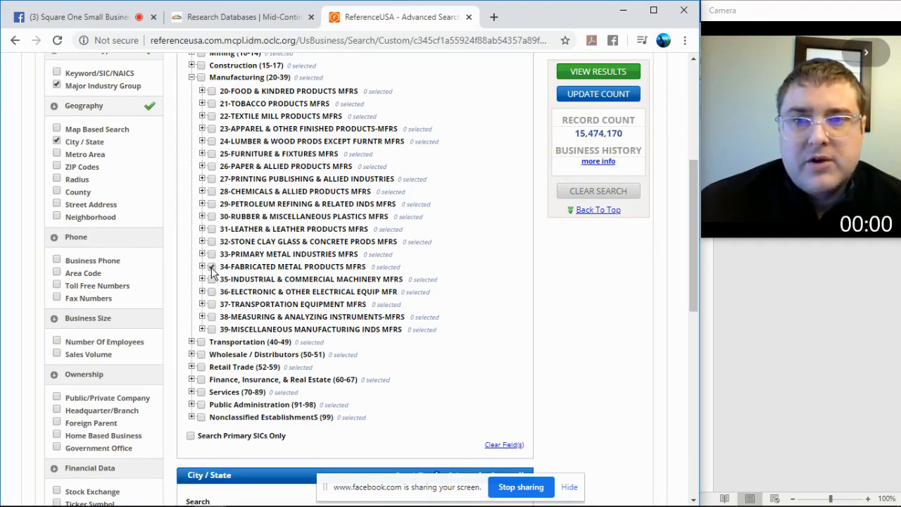
click(211, 267)
scroll(167, 287, down, 1)
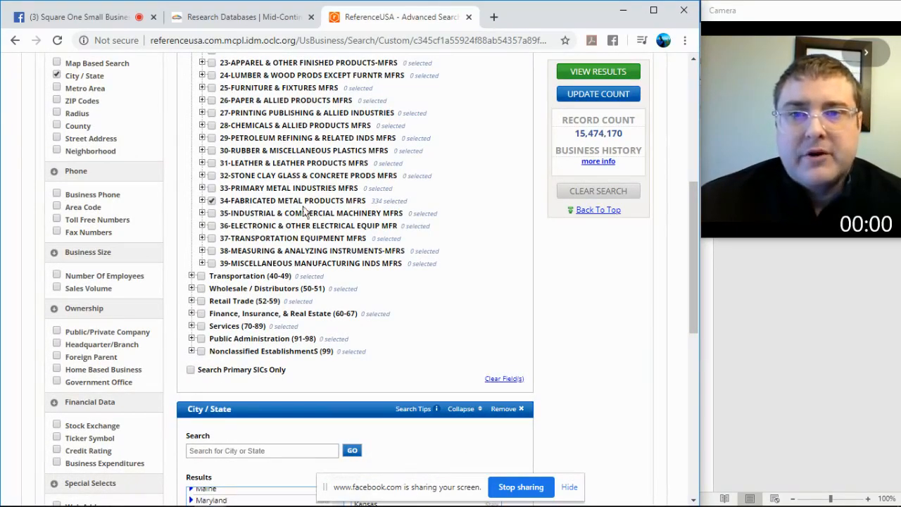
Step: Review the subcategories included under 34-Fabricated Metal Products MFRS, then collapse the list
click(201, 202)
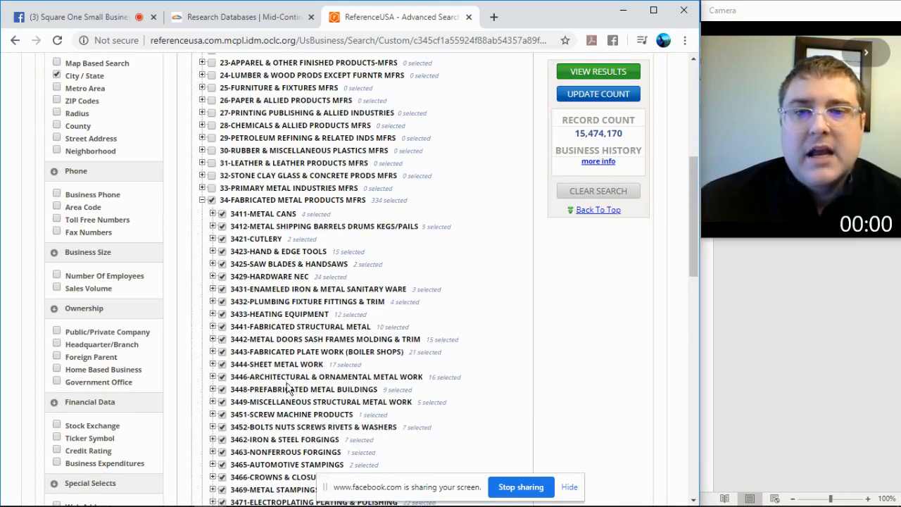
click(202, 202)
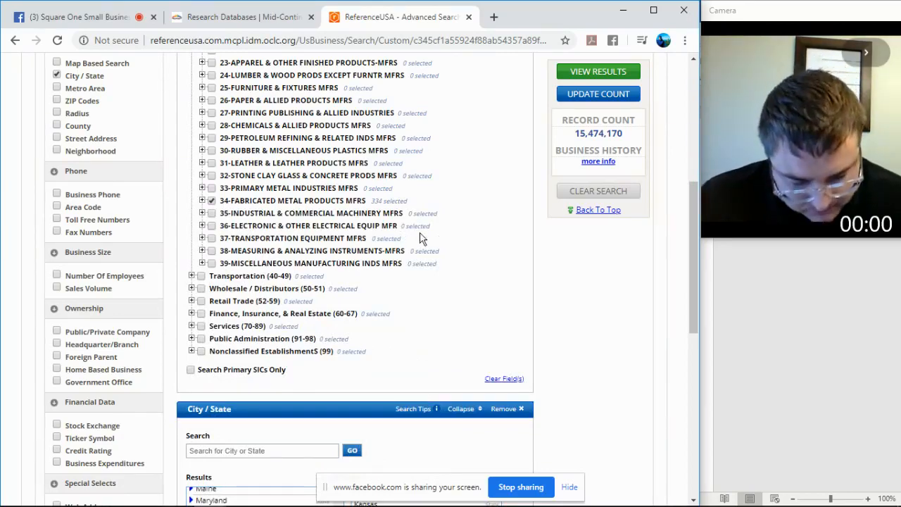
scroll(509, 242, down, 1)
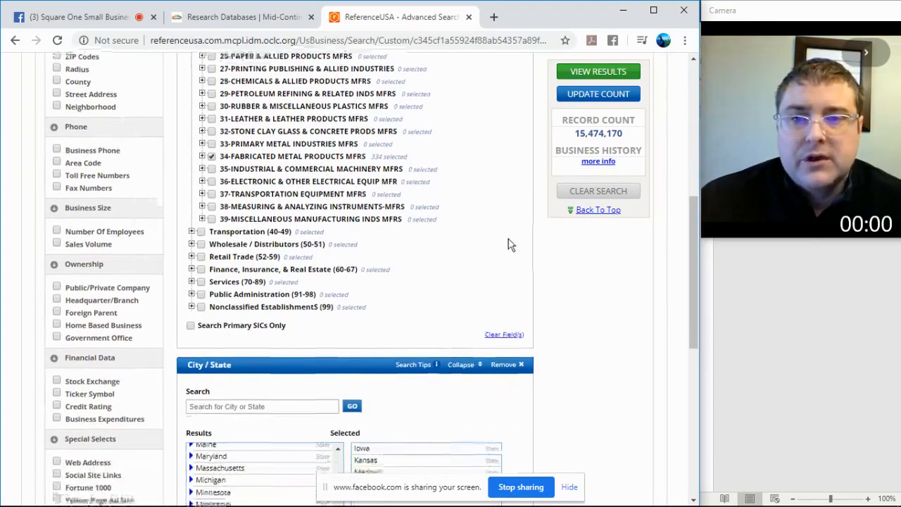
scroll(502, 247, up, 2)
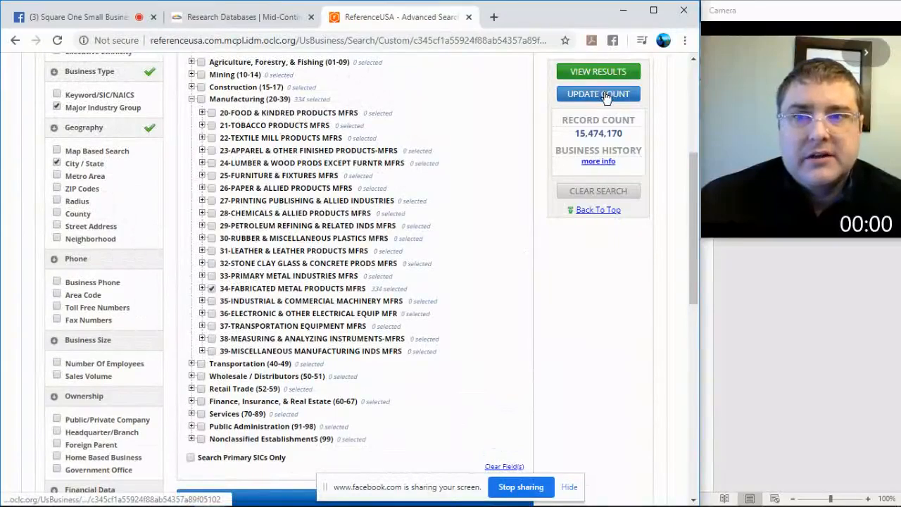
Step: Update the record count, then compare it with unverified businesses included and restore the verified-only record type
click(605, 93)
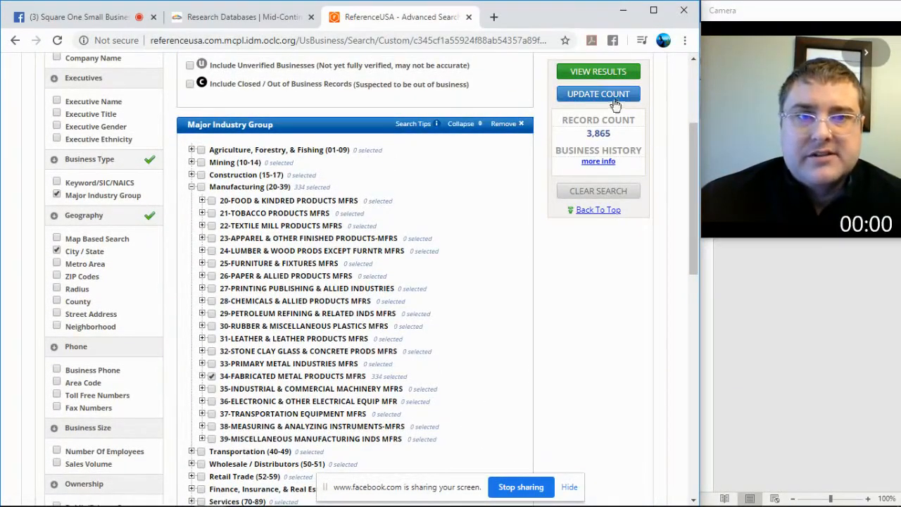
scroll(345, 232, up, 2)
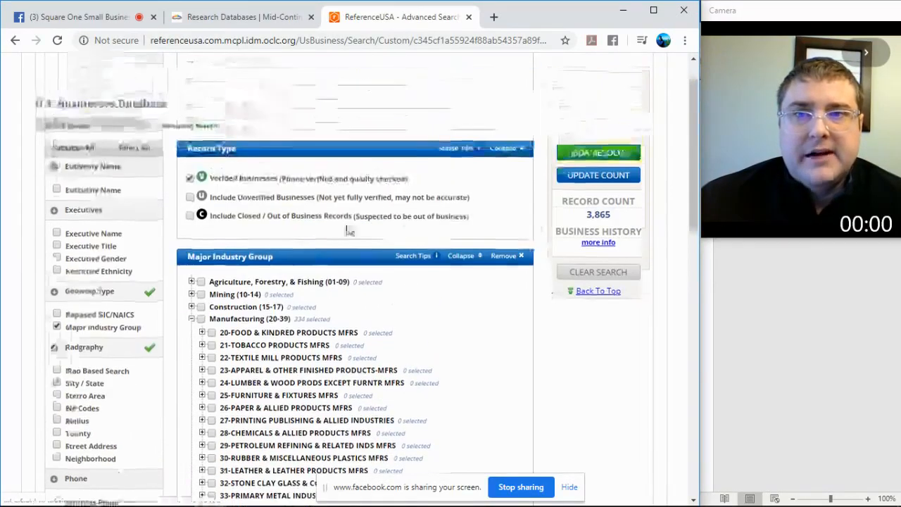
click(189, 198)
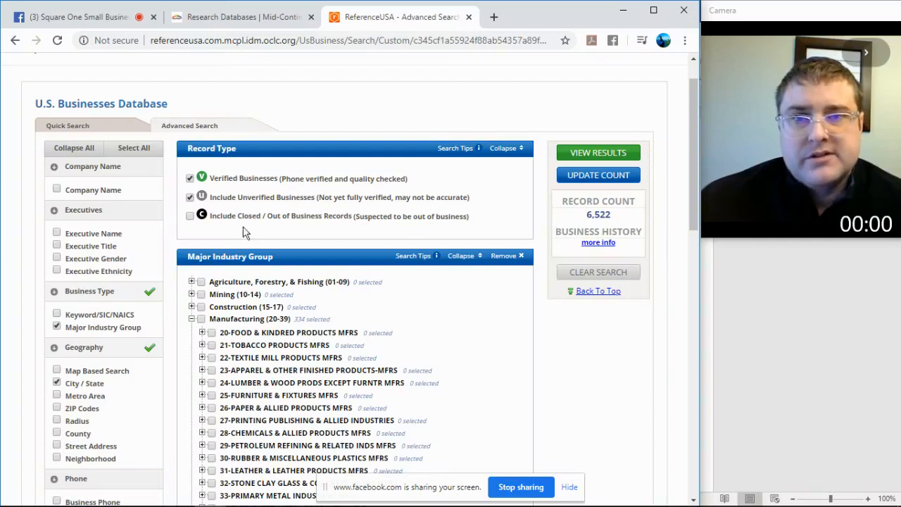
click(189, 198)
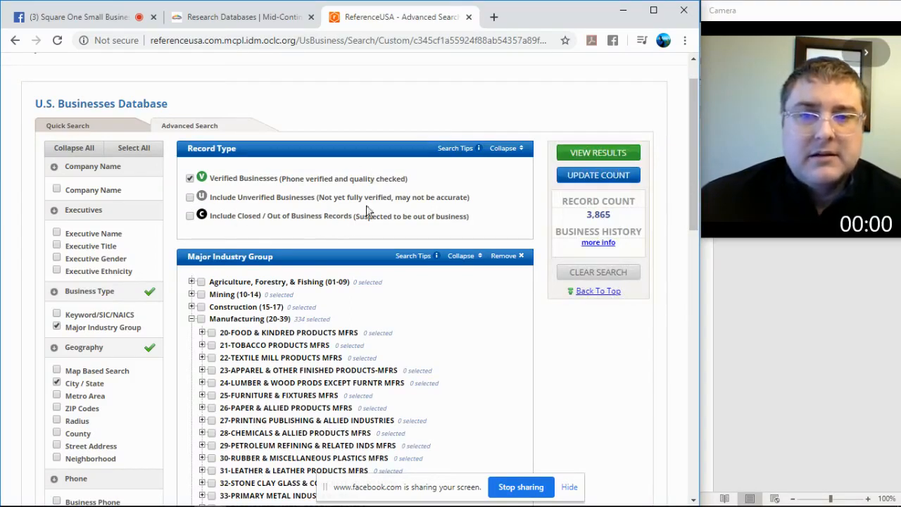
Step: View the search results and select all records on pages 1 and 2
scroll(633, 247, down, 2)
scroll(591, 141, up, 1)
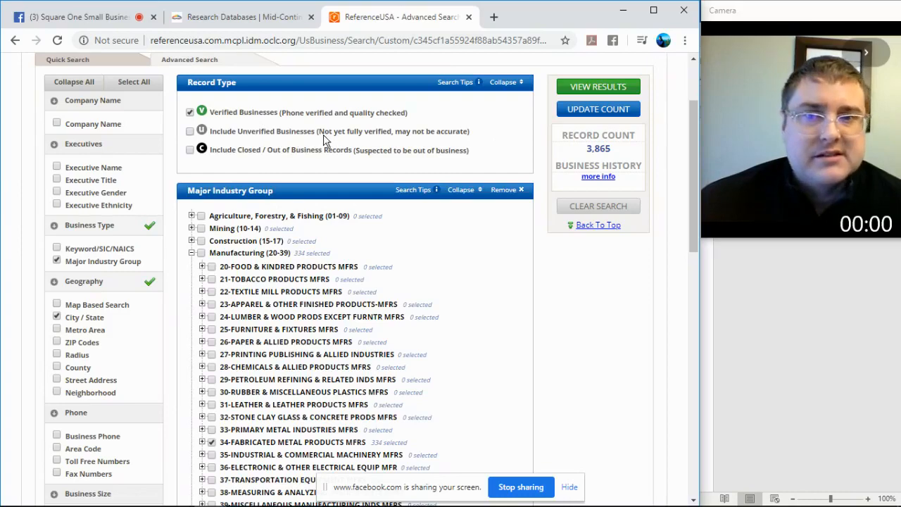
click(615, 89)
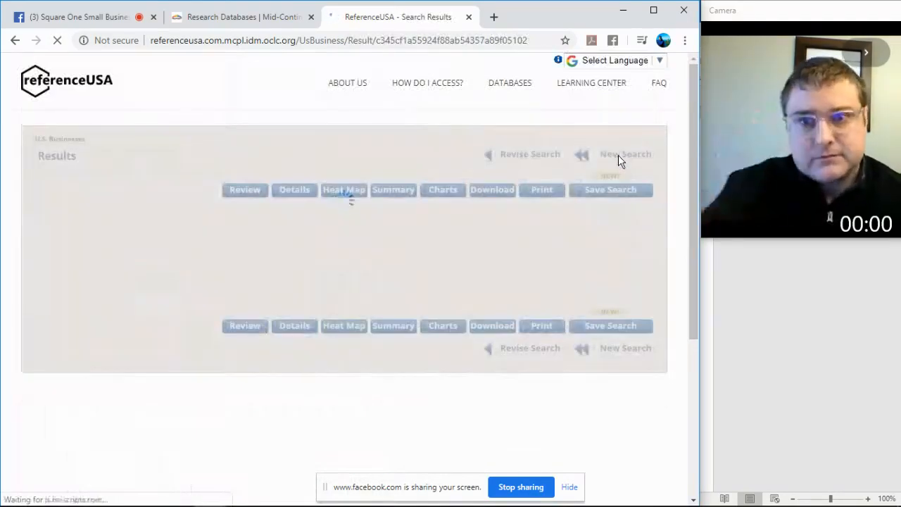
scroll(9, 141, down, 2)
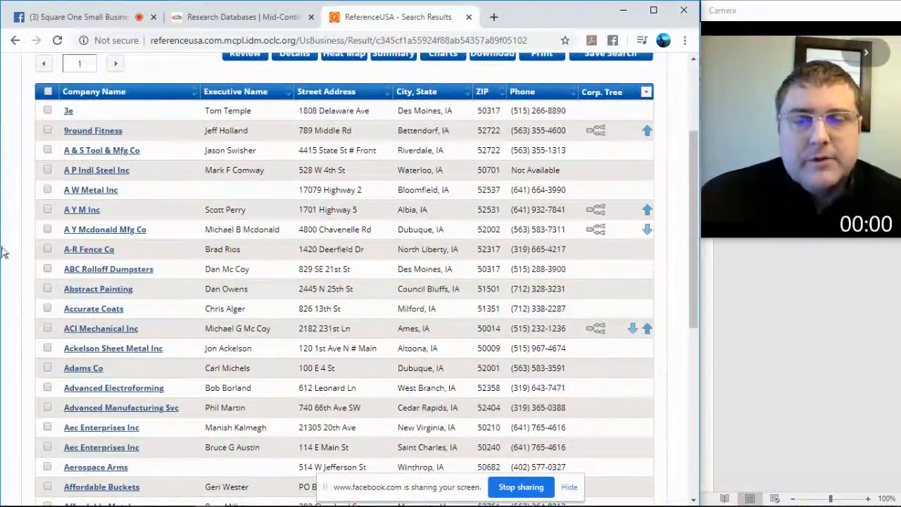
scroll(5, 153, up, 1)
click(47, 179)
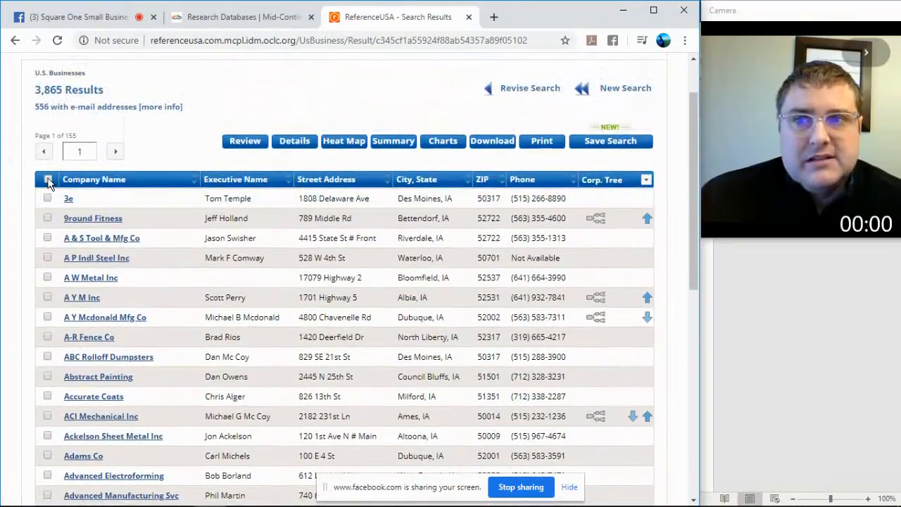
click(116, 151)
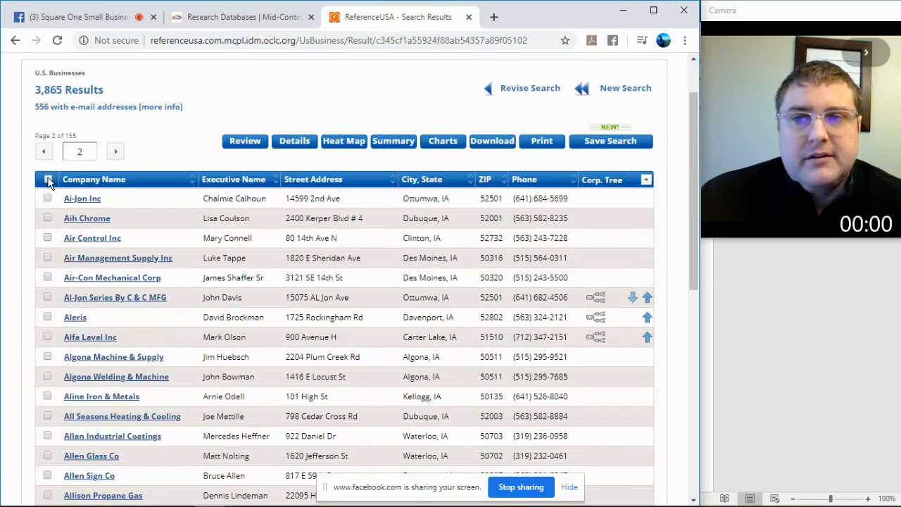
click(47, 179)
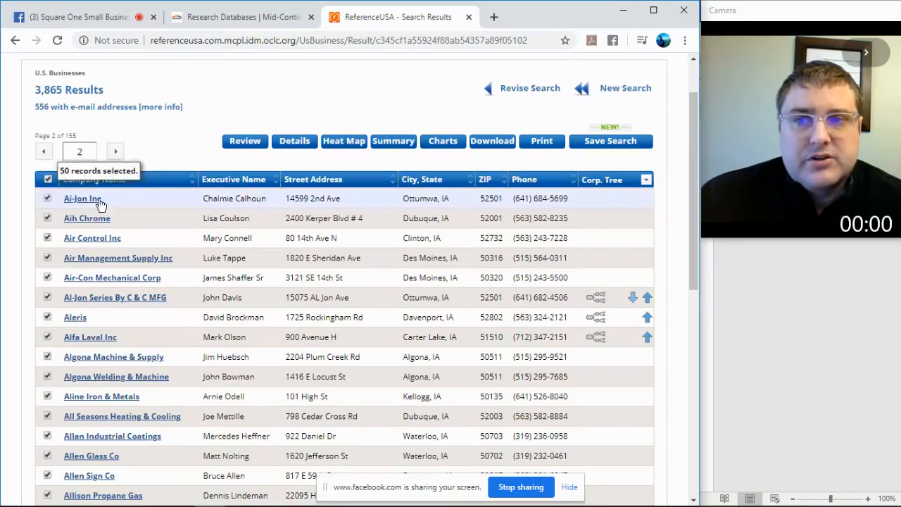
Step: Add all records on results pages 3 and 4 to the selection
click(116, 150)
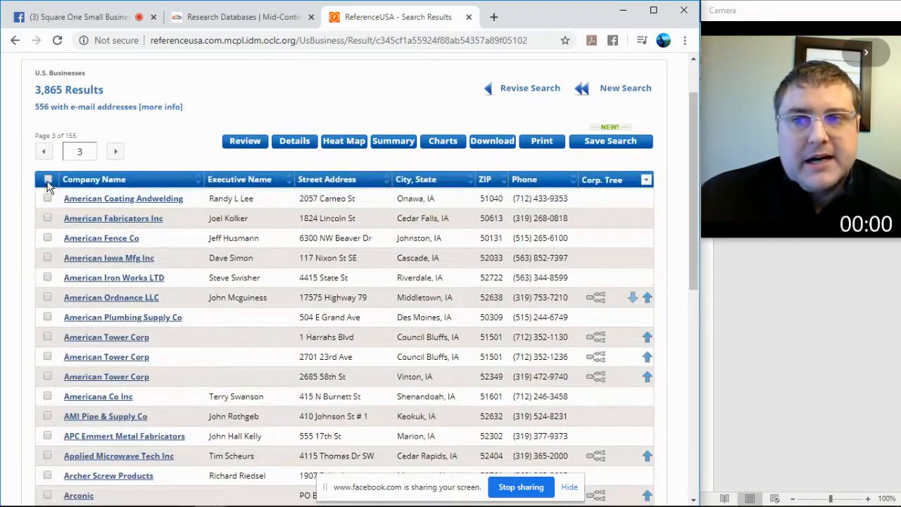
click(48, 181)
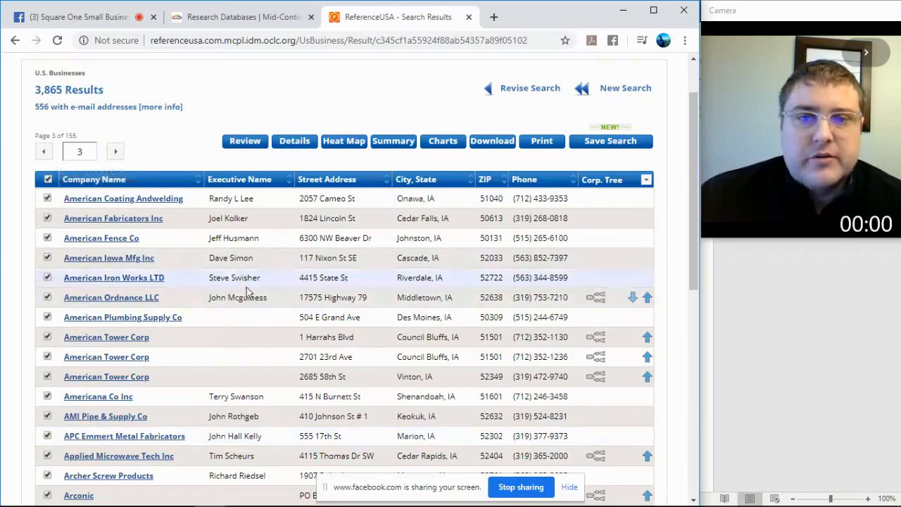
click(116, 152)
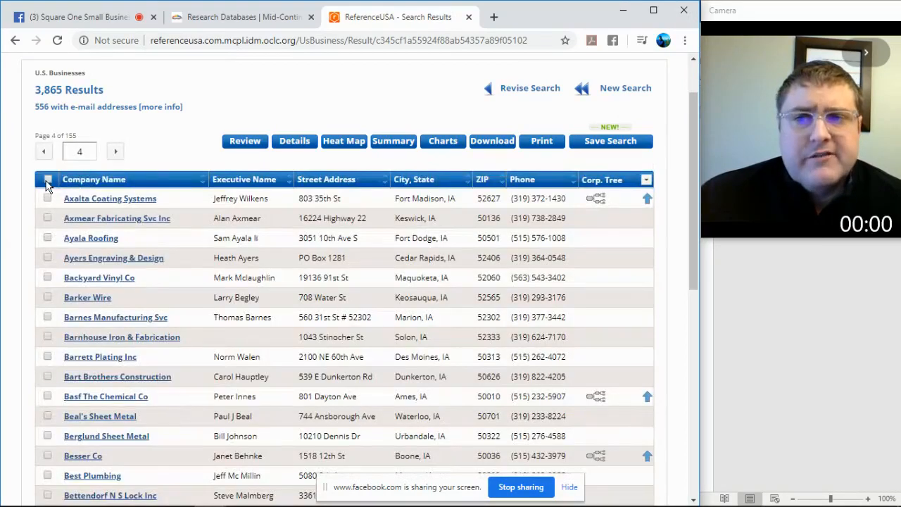
click(48, 180)
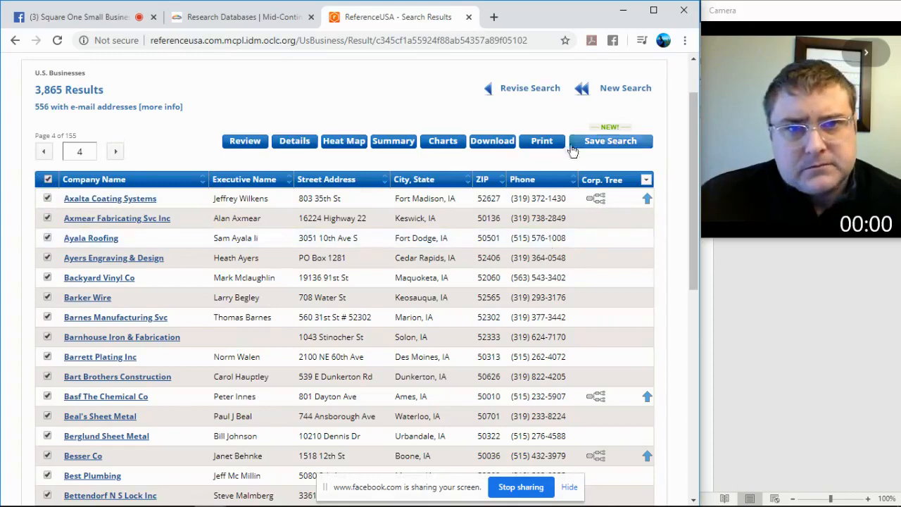
Step: Open the download options for the selected records and choose Excel format with the Custom level of detail
click(497, 144)
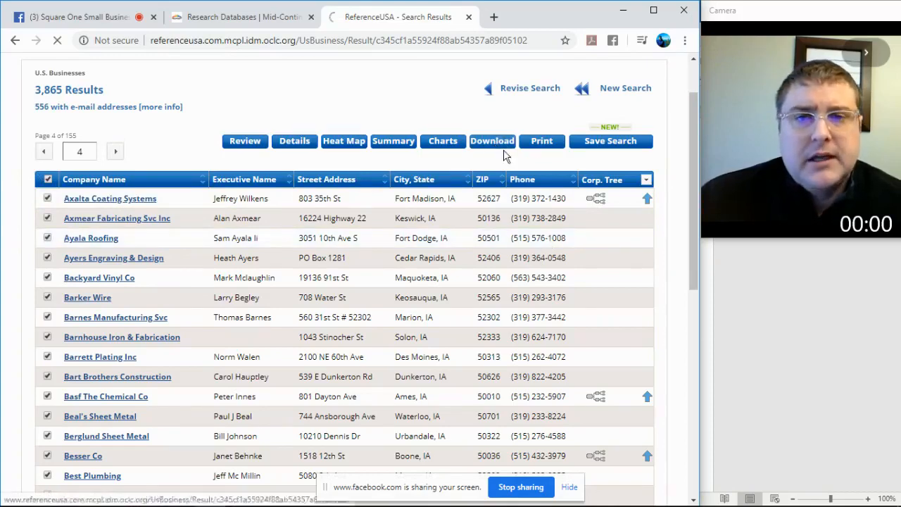
scroll(397, 189, down, 3)
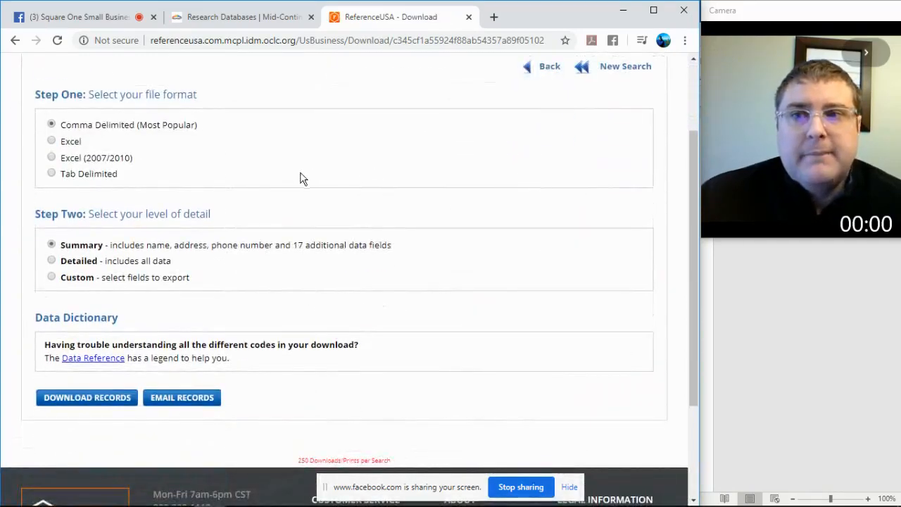
click(52, 141)
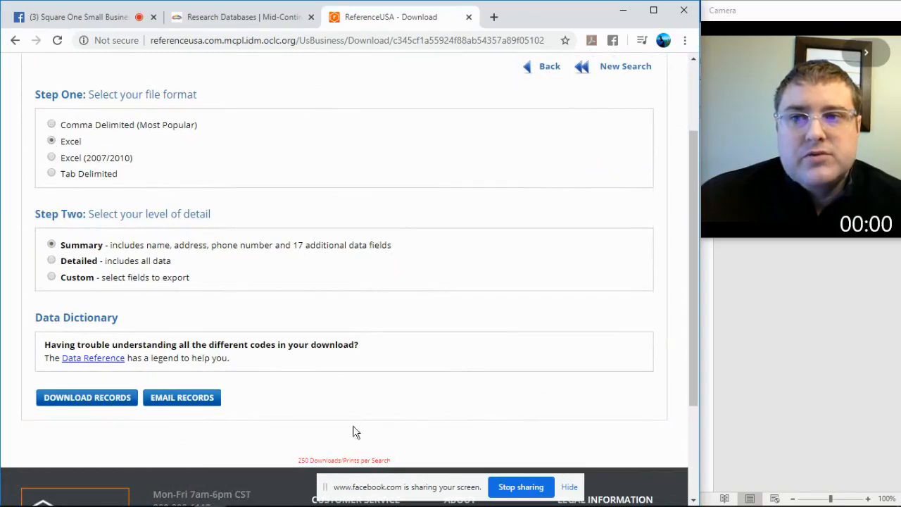
click(52, 278)
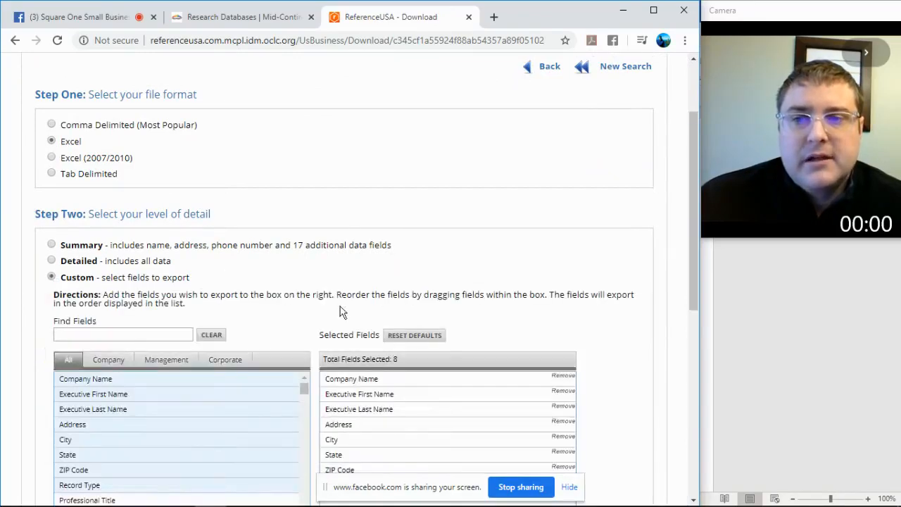
Step: Review the available and selected fields for the custom export, then return to the search results without downloading
scroll(277, 271, down, 3)
scroll(4, 241, down, 1)
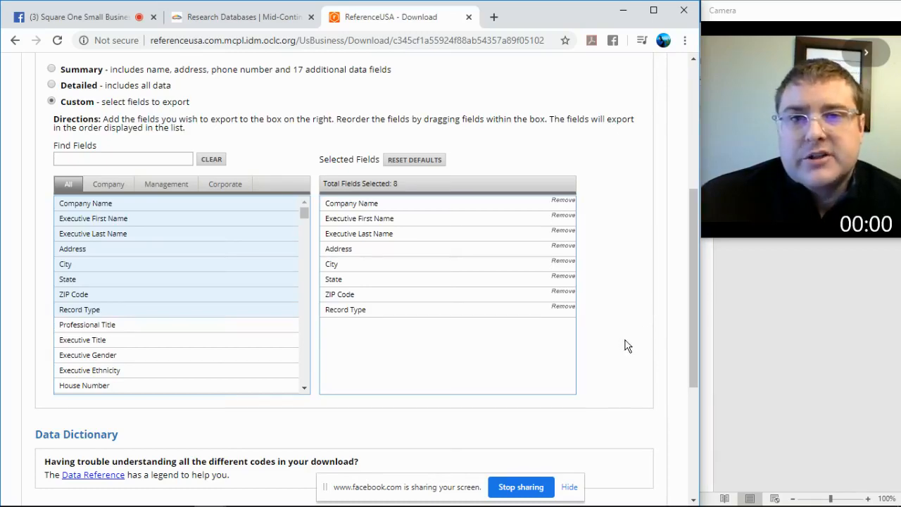
scroll(580, 344, up, 4)
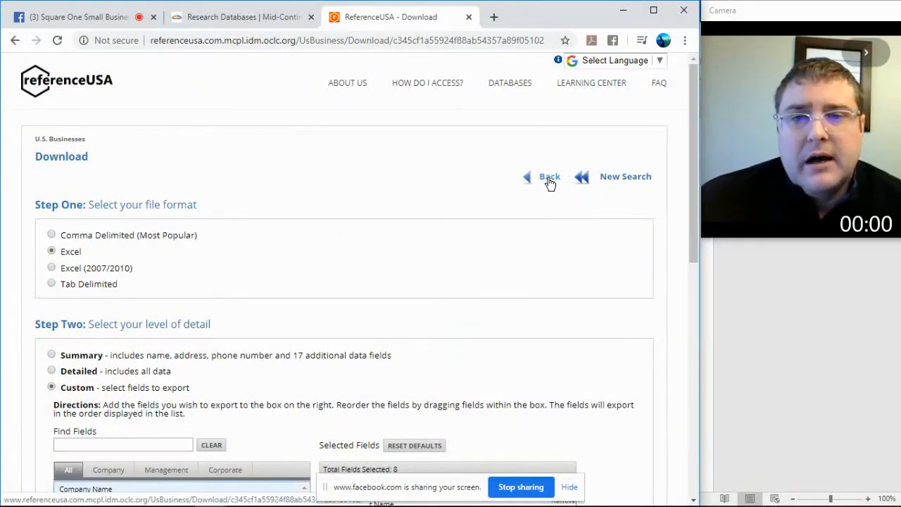
scroll(594, 335, down, 4)
scroll(589, 257, up, 4)
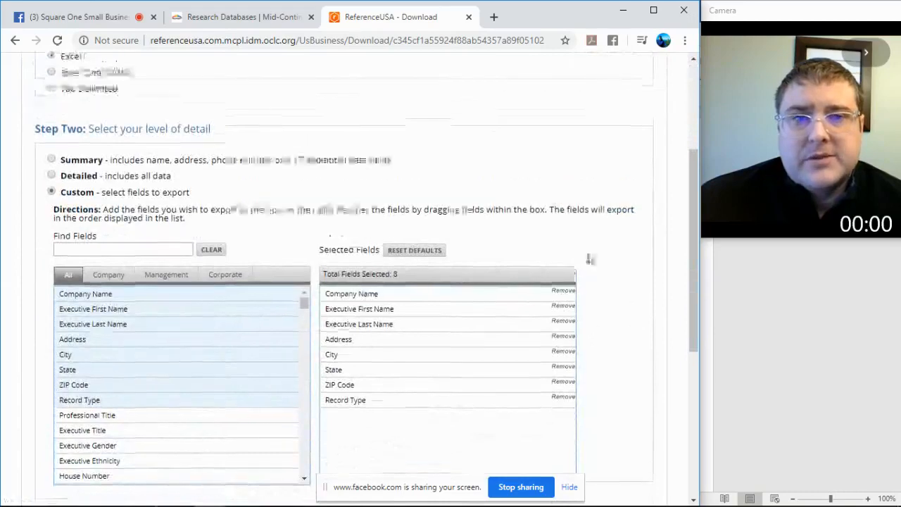
click(547, 134)
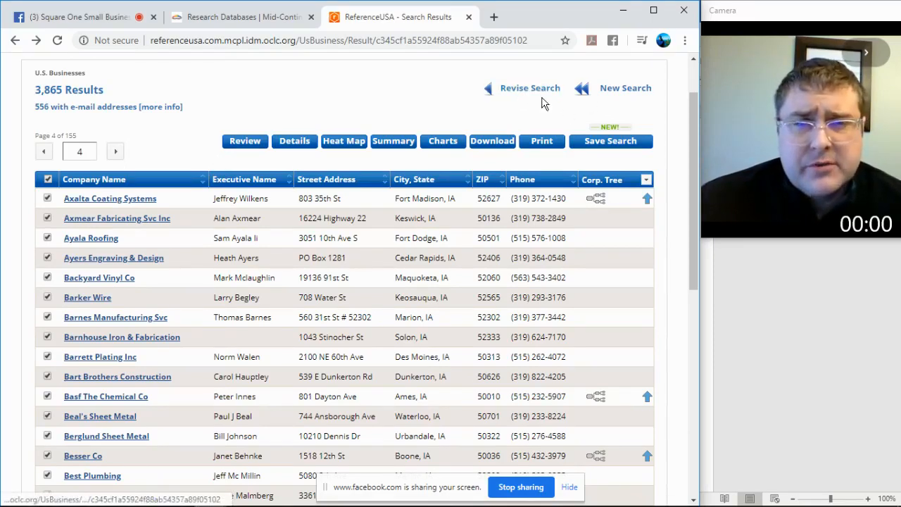
Step: Start a new search and add the City / State criterion with Gladstone, MO selected
click(631, 90)
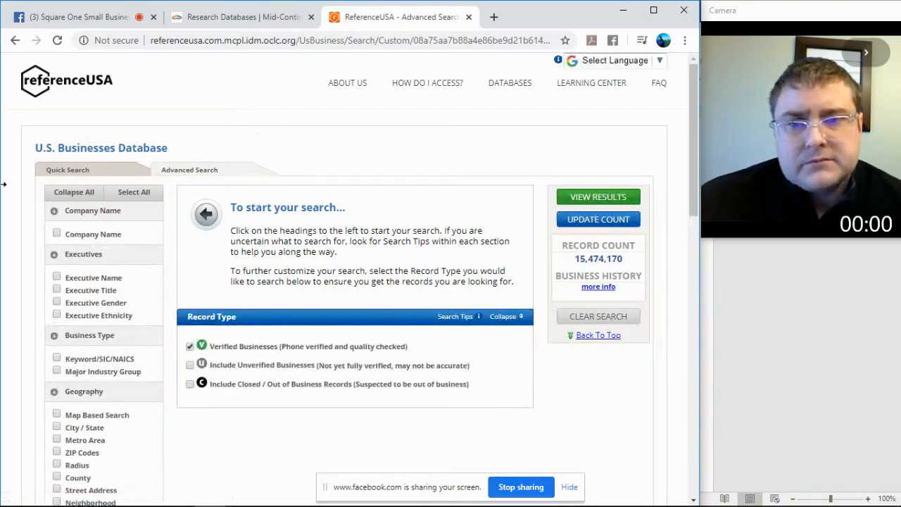
scroll(4, 206, down, 1)
scroll(5, 210, down, 1)
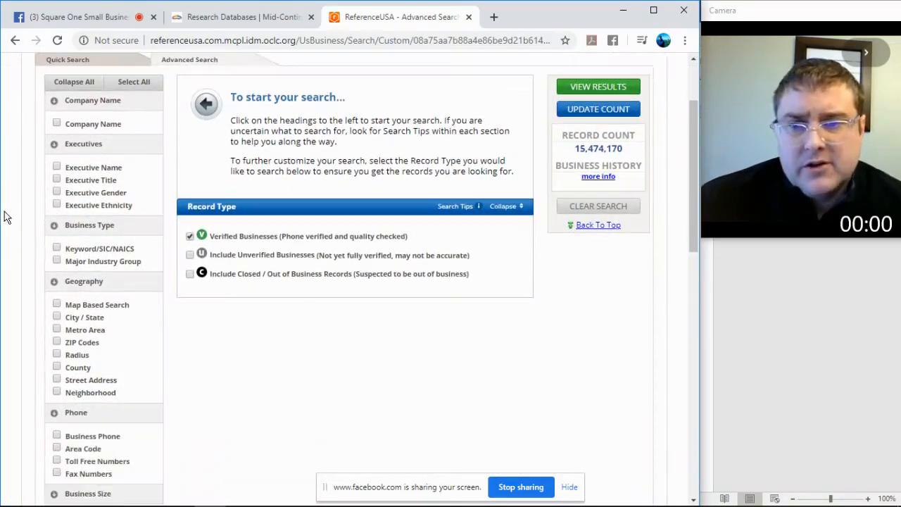
scroll(35, 292, down, 1)
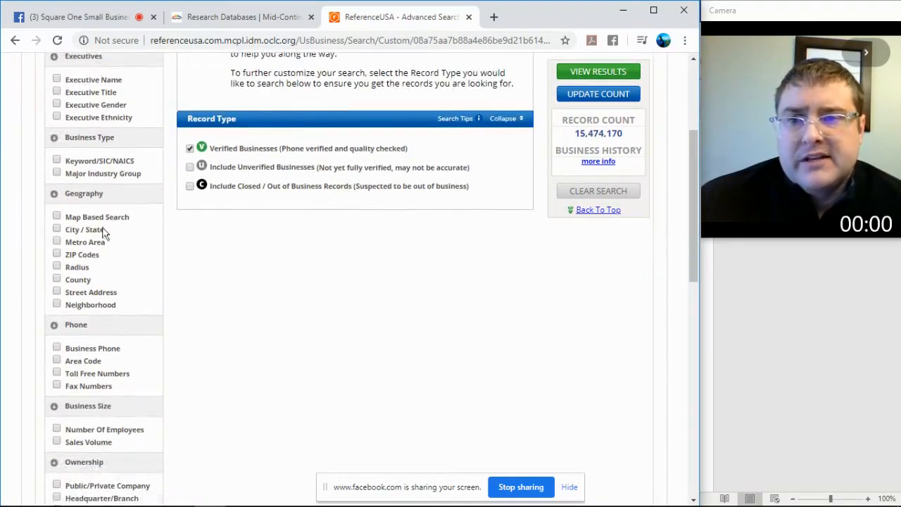
click(57, 229)
click(256, 145)
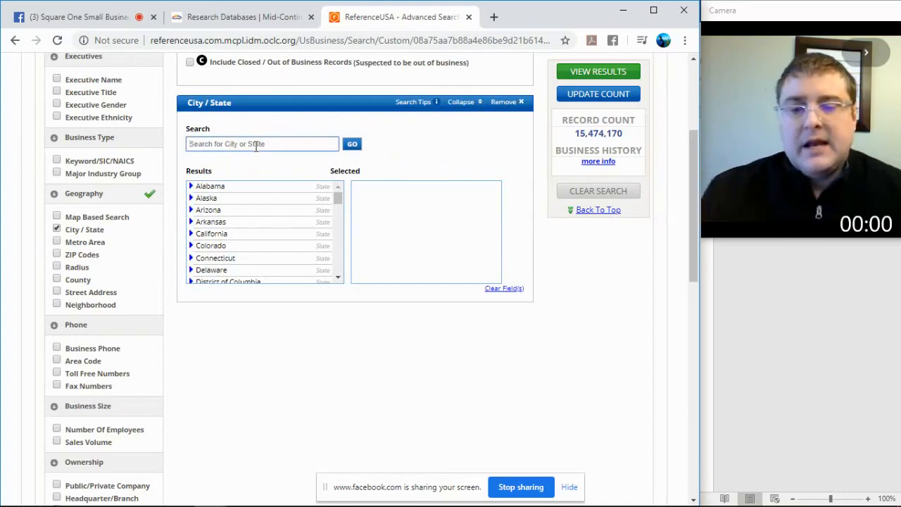
text(Gladstone)
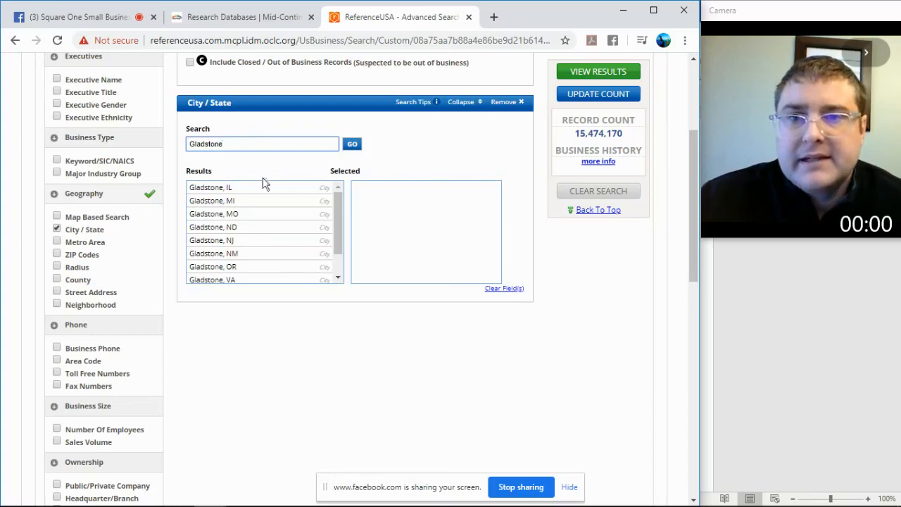
click(219, 219)
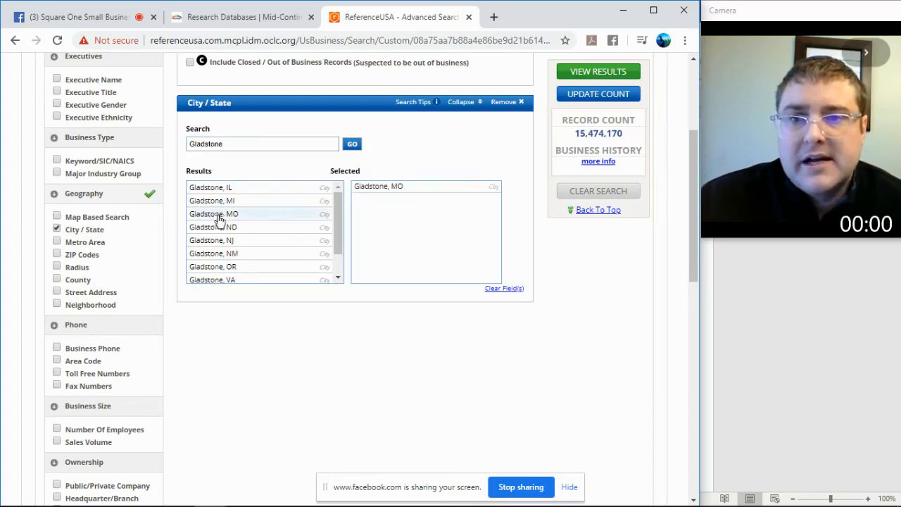
Step: Add the Number Of Employees criterion and select the 1-4 and 5-9 ranges
scroll(197, 339, down, 1)
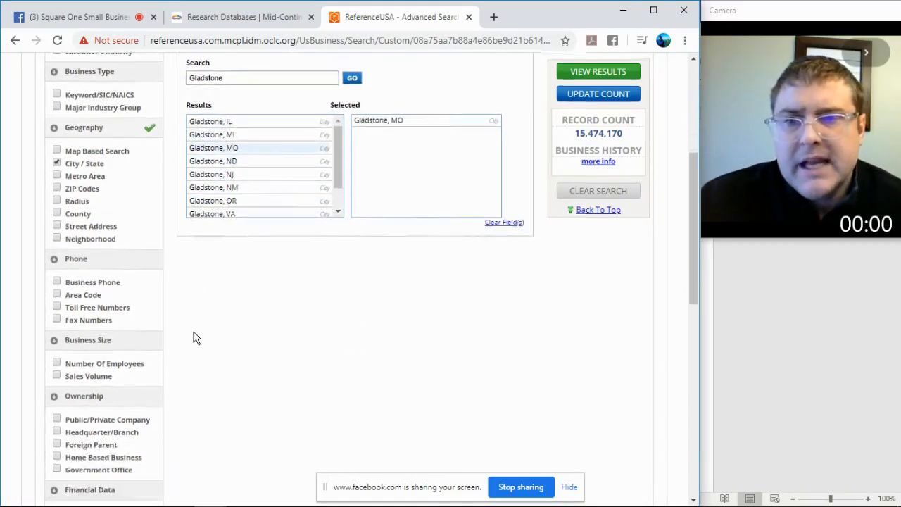
scroll(211, 316, down, 1)
scroll(220, 302, down, 1)
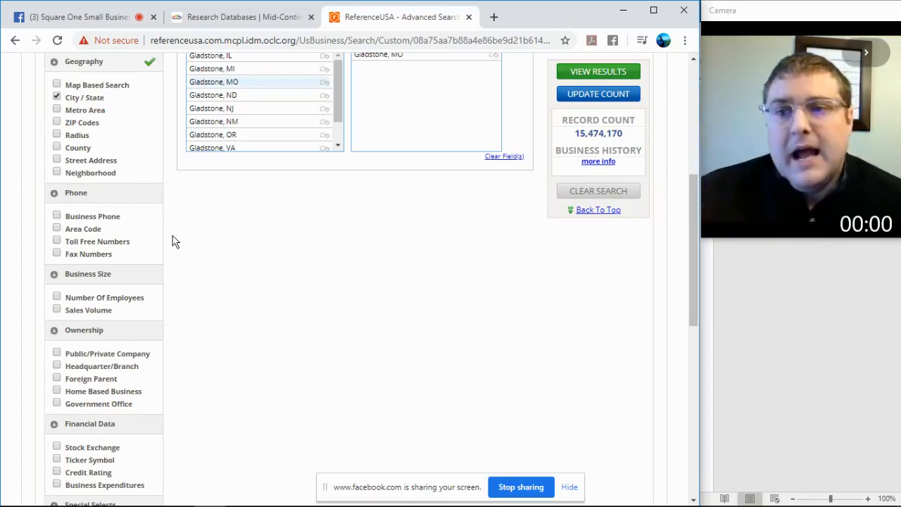
scroll(28, 184, up, 1)
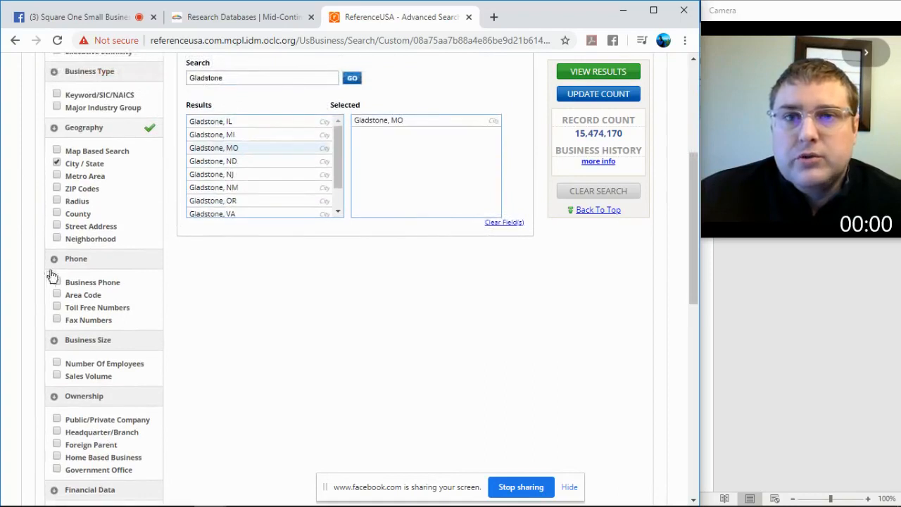
scroll(41, 257, down, 1)
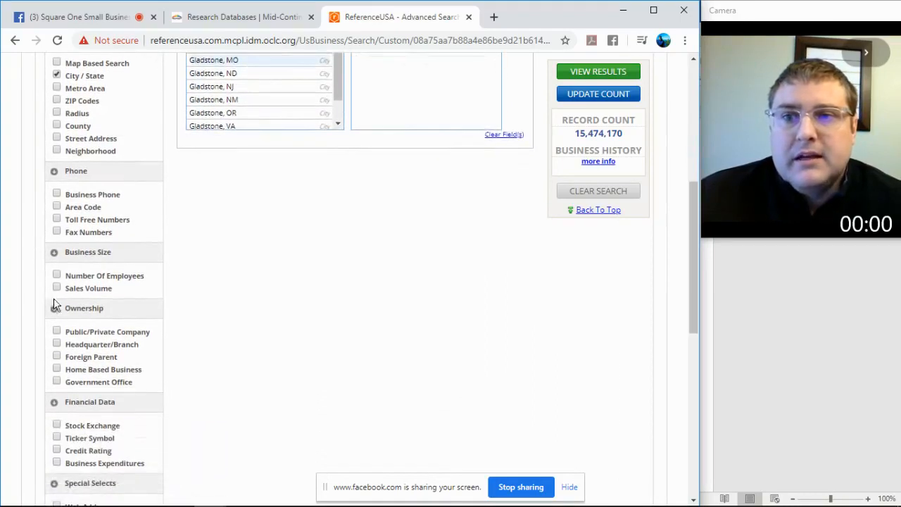
click(56, 276)
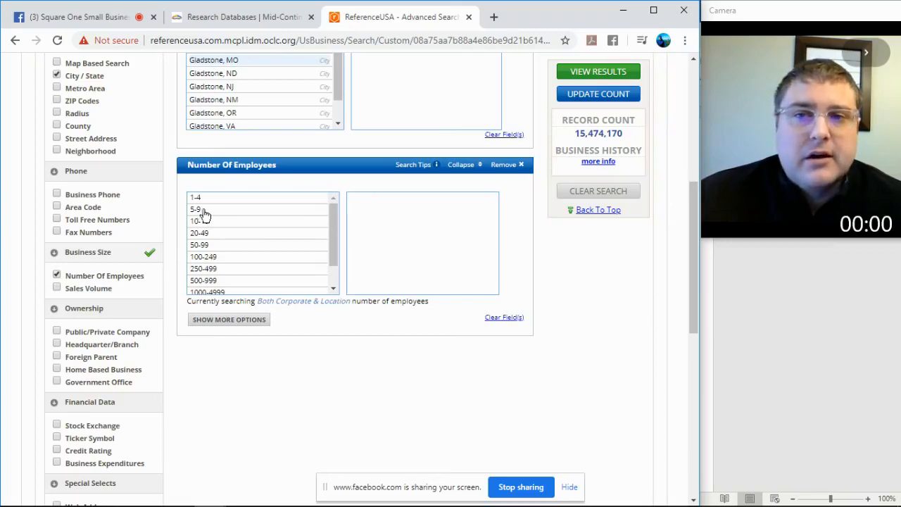
click(200, 209)
click(196, 198)
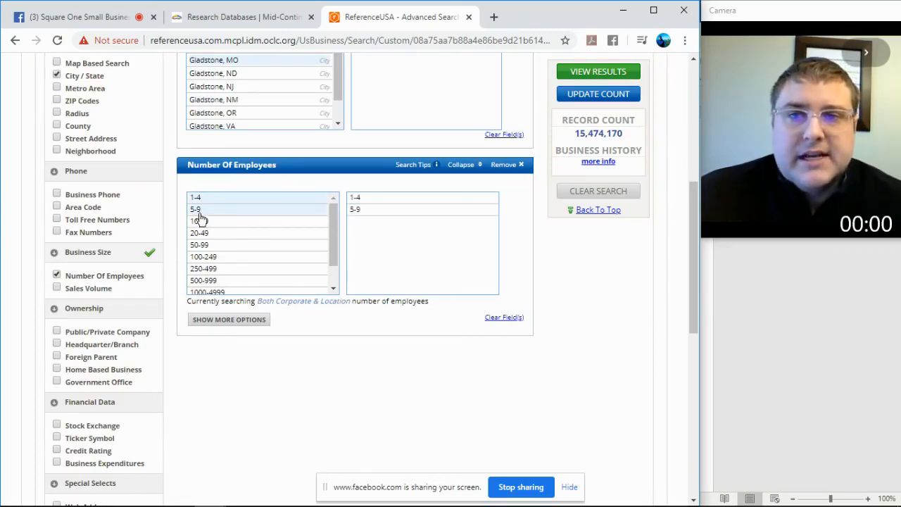
scroll(201, 225, down, 1)
scroll(204, 229, up, 3)
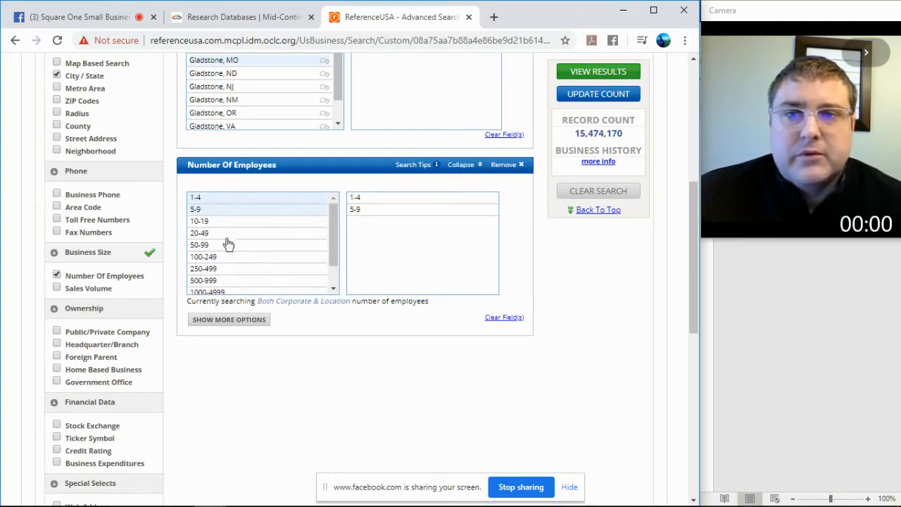
Step: Add the Web Address criterion limited to companies without a web address, and update the record count
scroll(211, 408, down, 1)
scroll(208, 406, down, 1)
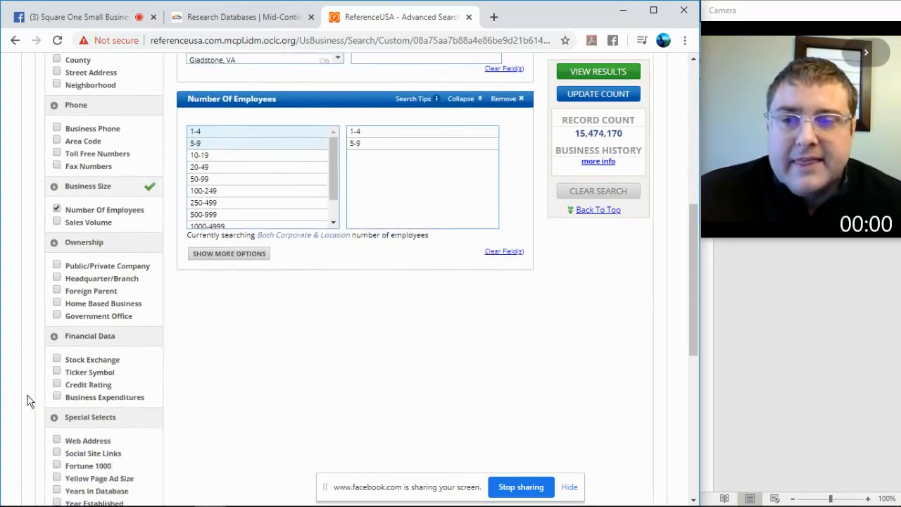
scroll(39, 352, down, 2)
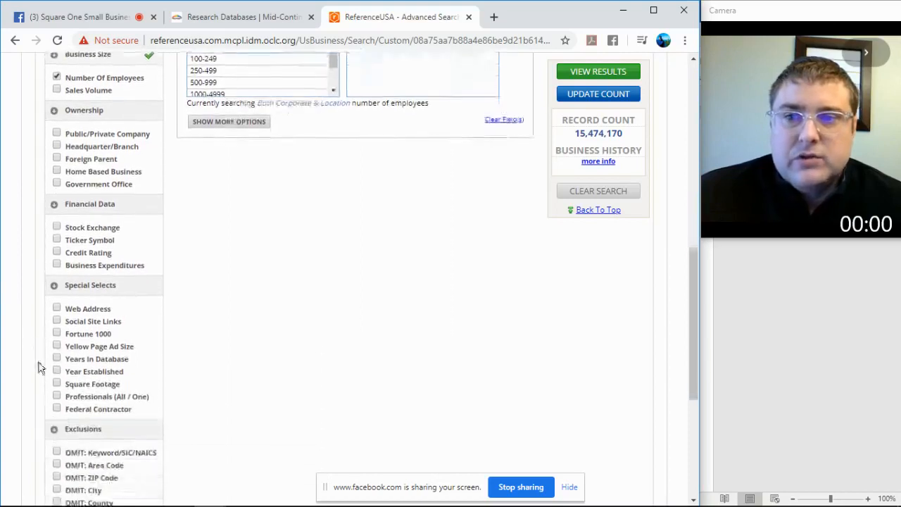
scroll(219, 324, down, 1)
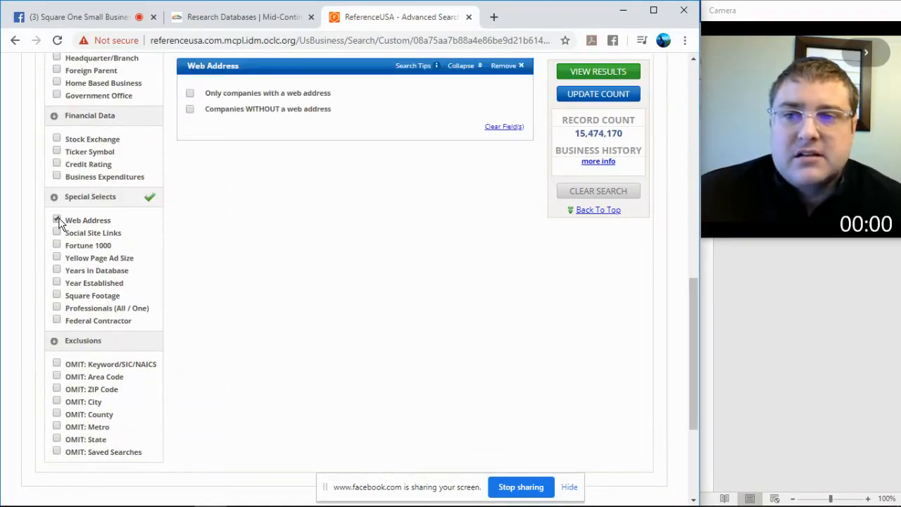
scroll(225, 225, up, 2)
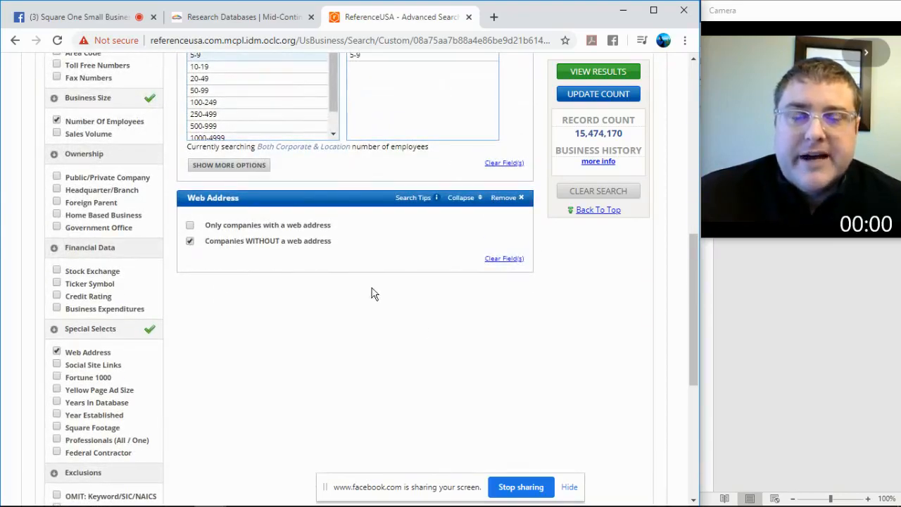
scroll(443, 311, up, 2)
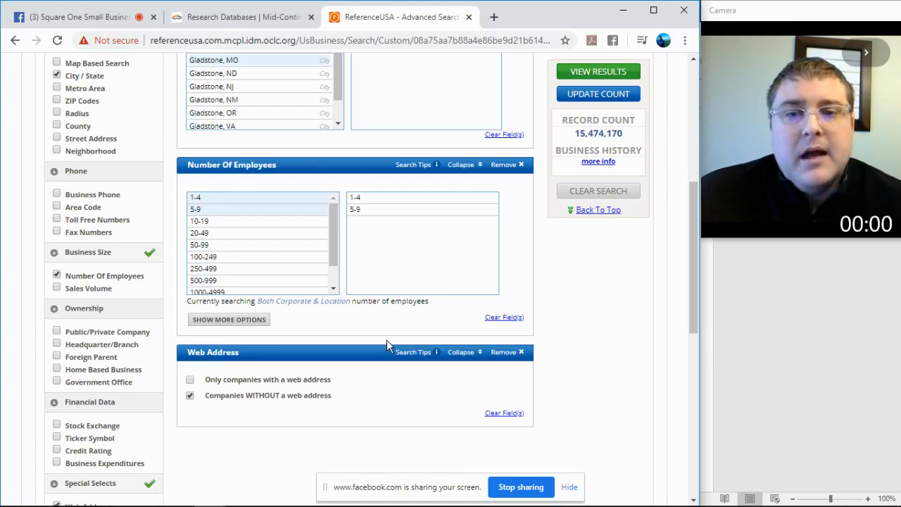
scroll(386, 339, up, 1)
click(597, 94)
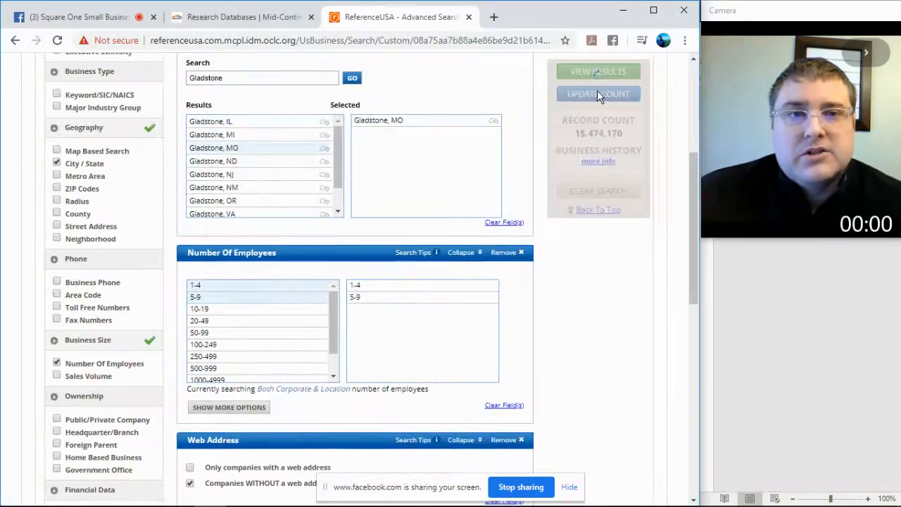
Step: Switch the Web Address criterion to only companies with a web address and view the search results
scroll(669, 317, down, 1)
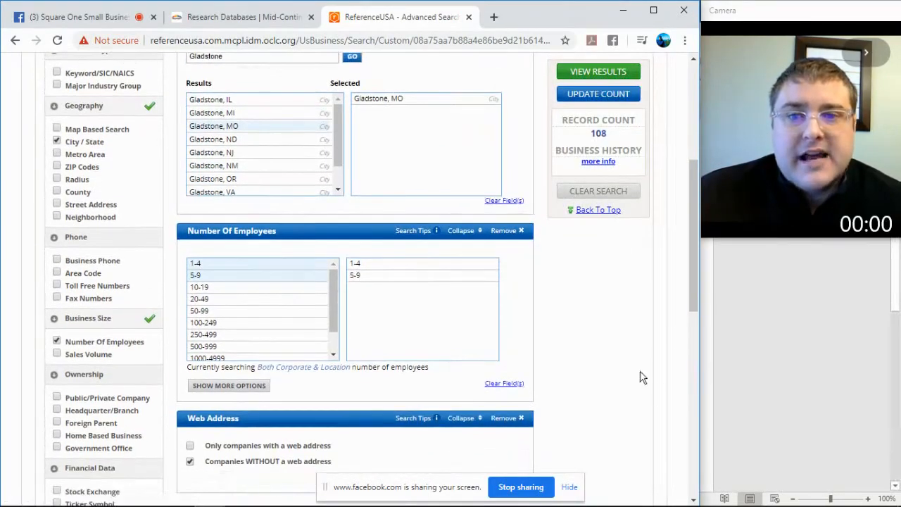
scroll(637, 352, up, 2)
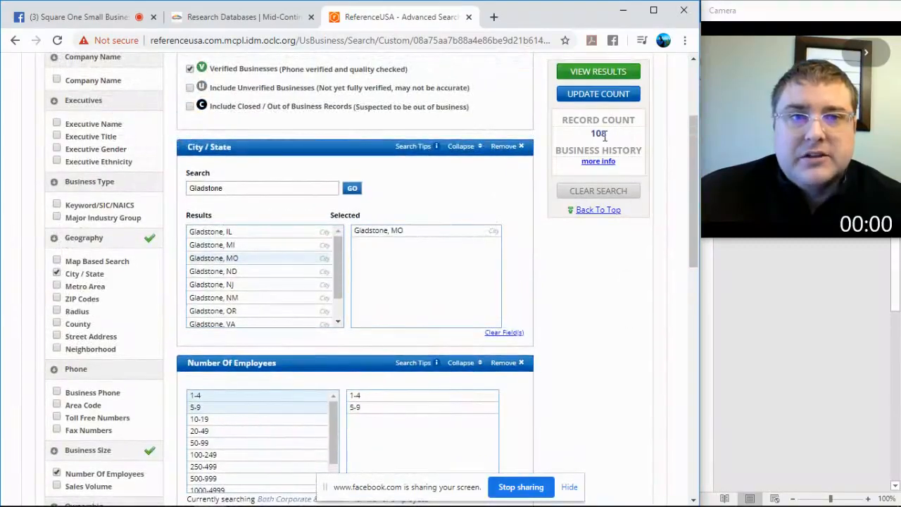
scroll(619, 380, down, 2)
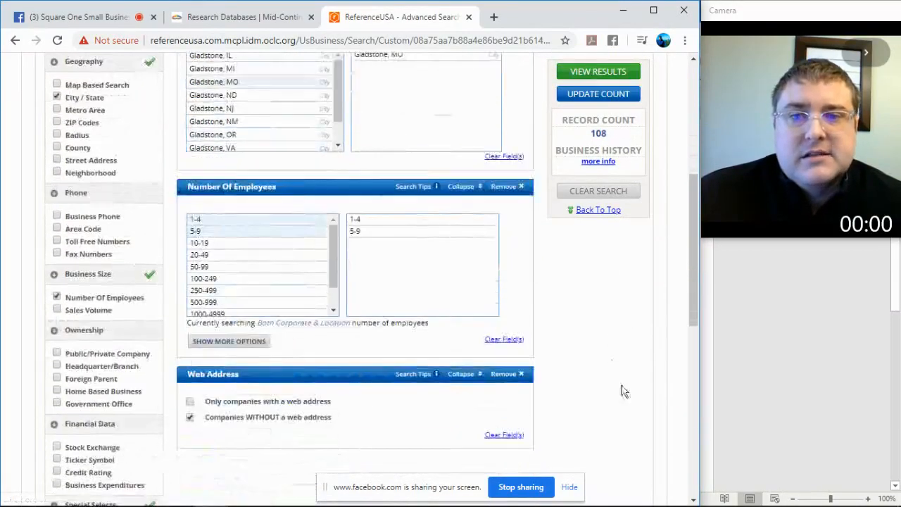
scroll(338, 394, down, 1)
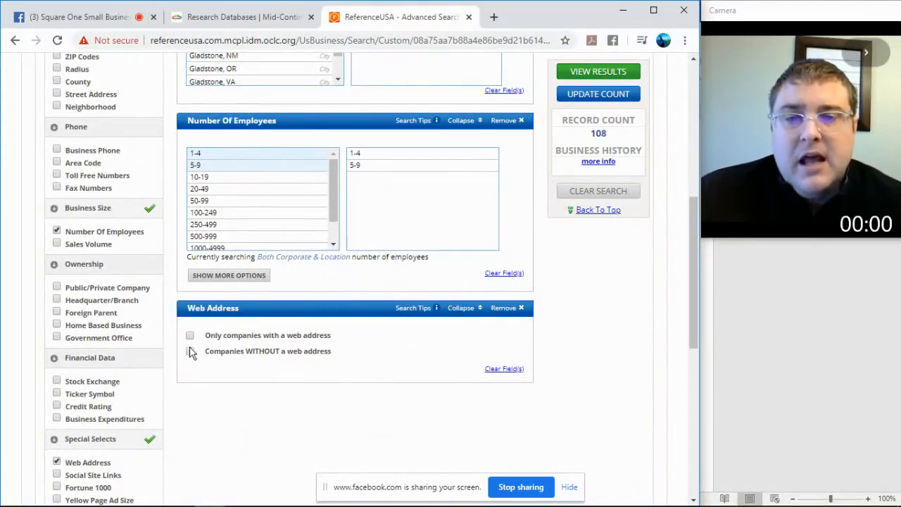
click(190, 336)
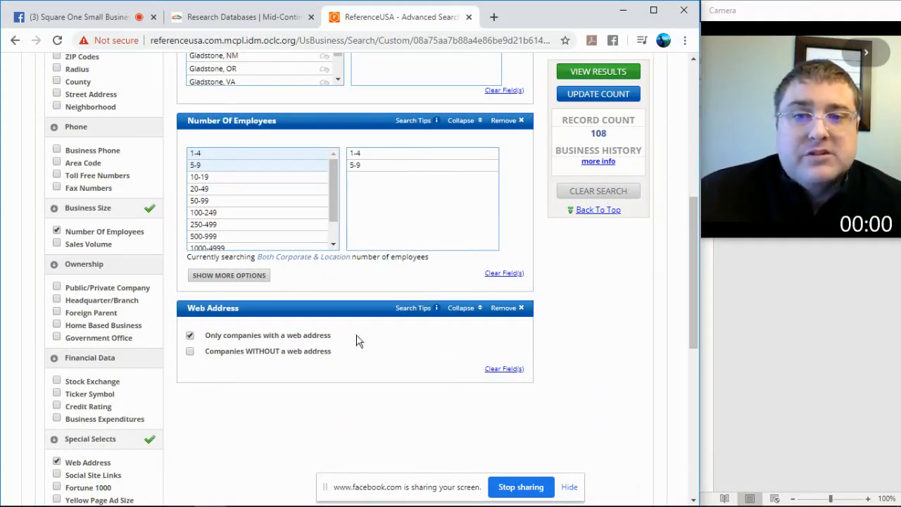
click(597, 74)
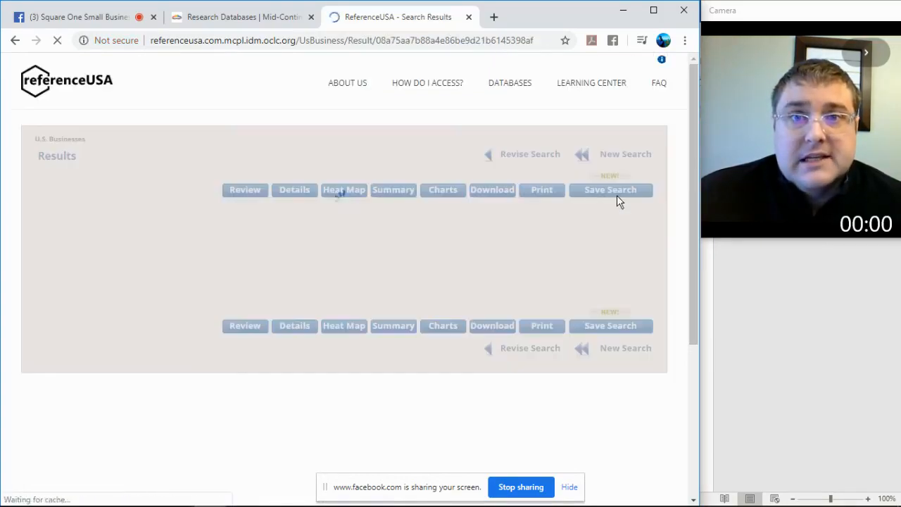
Step: Open the Akka Karate USA record from the results, visit its listed website and return to the record
scroll(6, 254, down, 2)
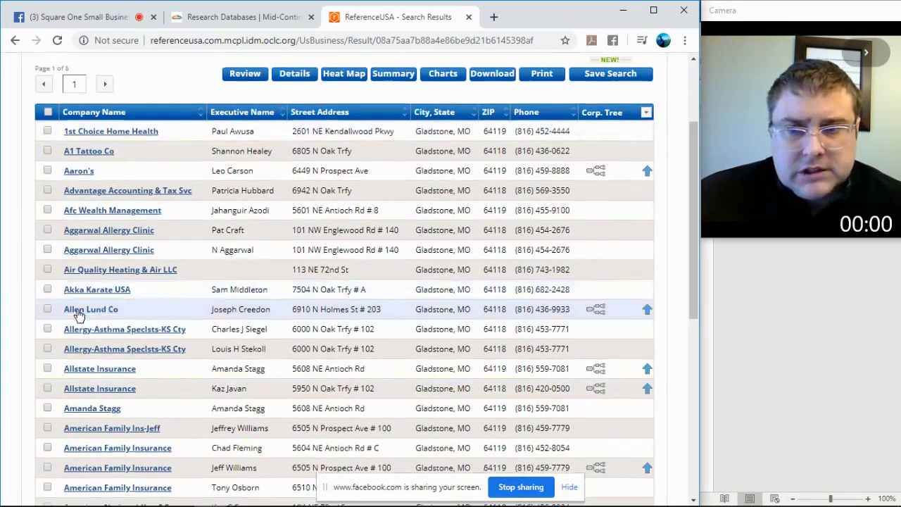
scroll(29, 306, down, 2)
scroll(29, 306, down, 2)
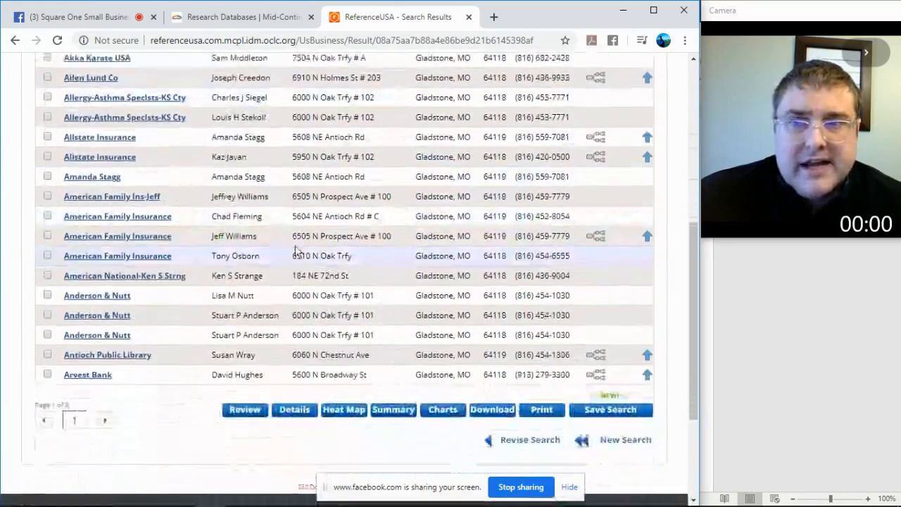
scroll(310, 259, up, 2)
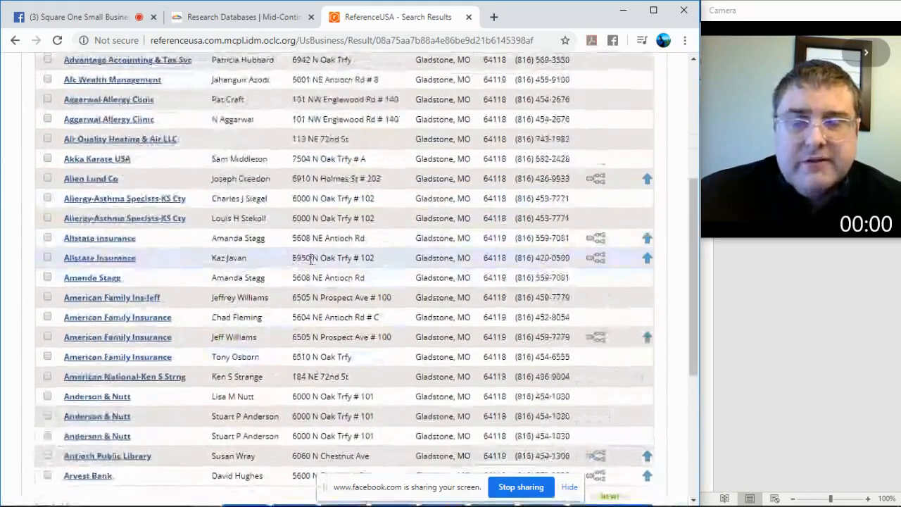
click(88, 160)
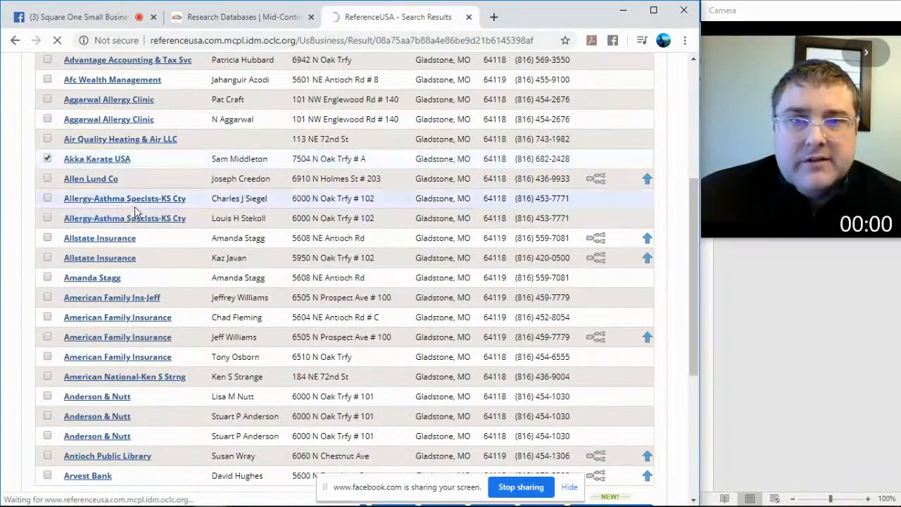
scroll(338, 279, down, 2)
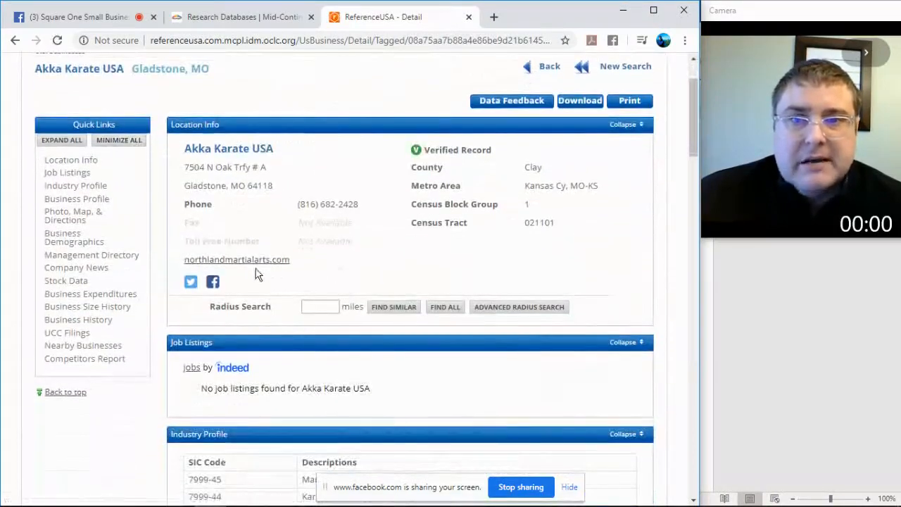
click(228, 262)
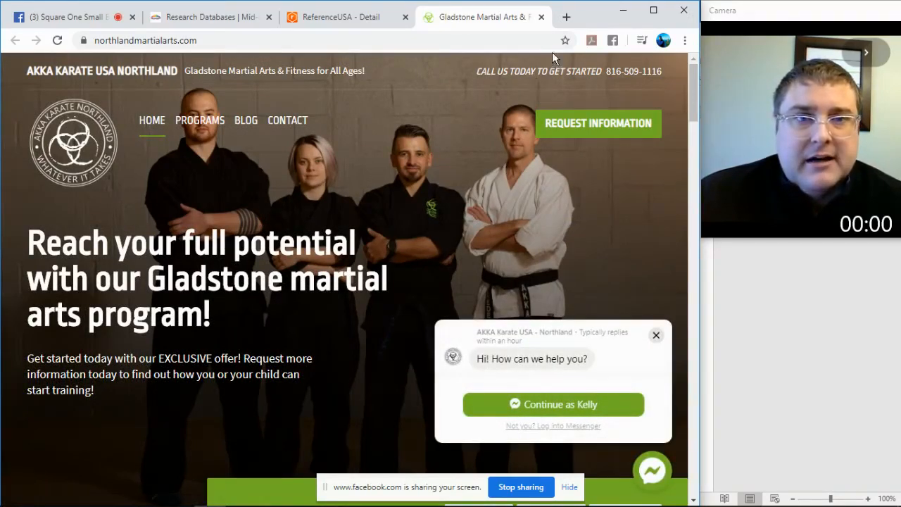
click(541, 17)
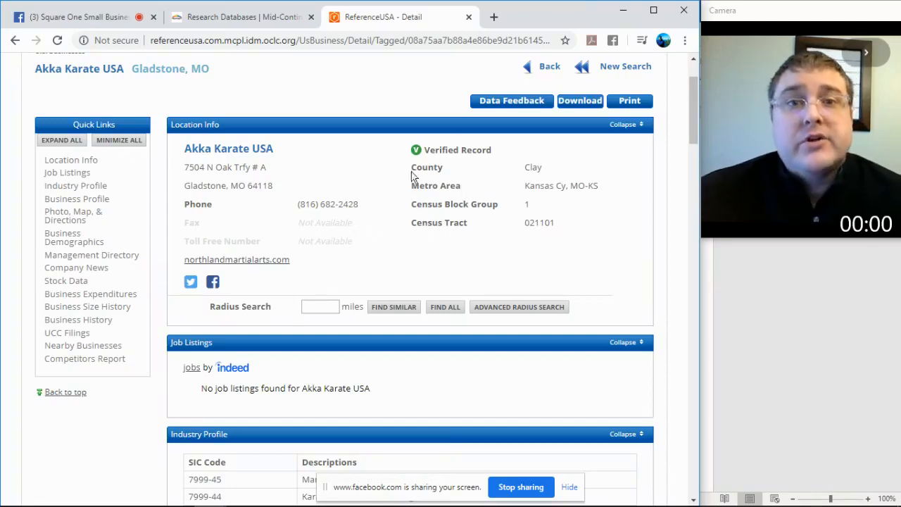
Step: Return to the list of available databases and open the Advanced Search of the U.S. Consumers / Lifestyles database
scroll(538, 90, up, 2)
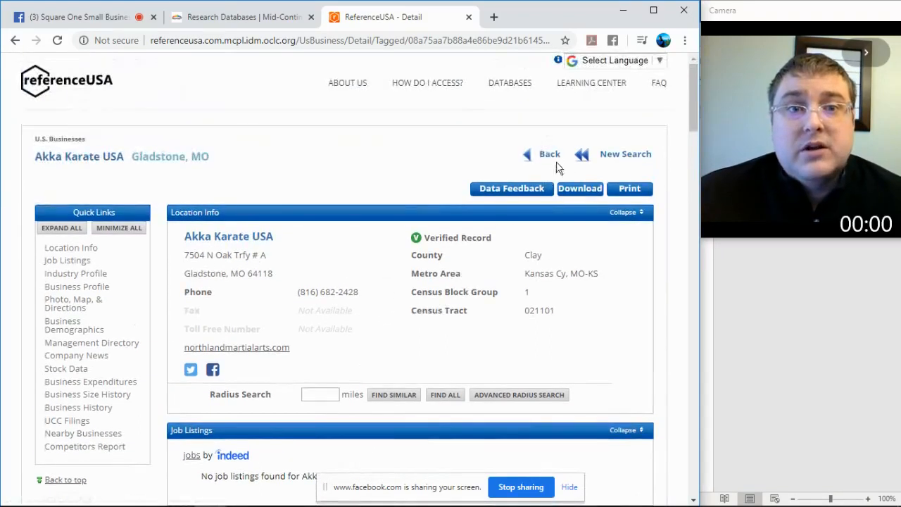
click(60, 83)
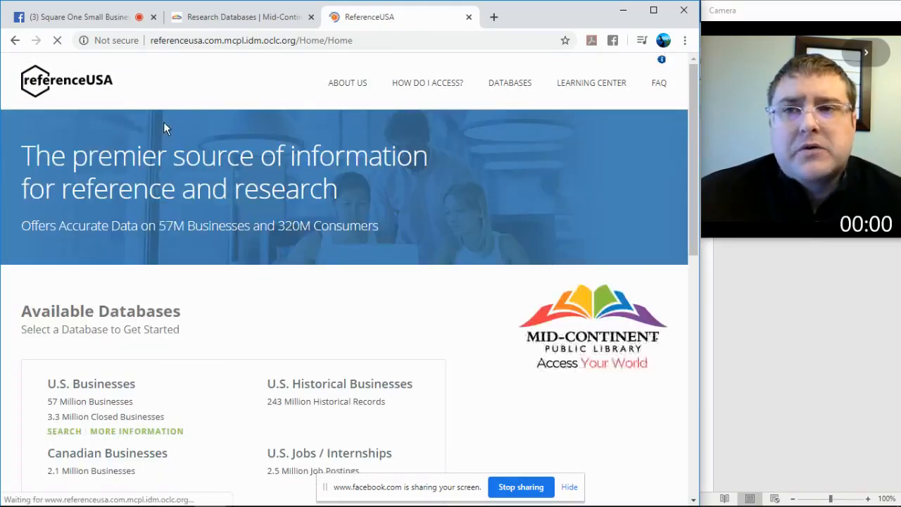
scroll(260, 242, down, 1)
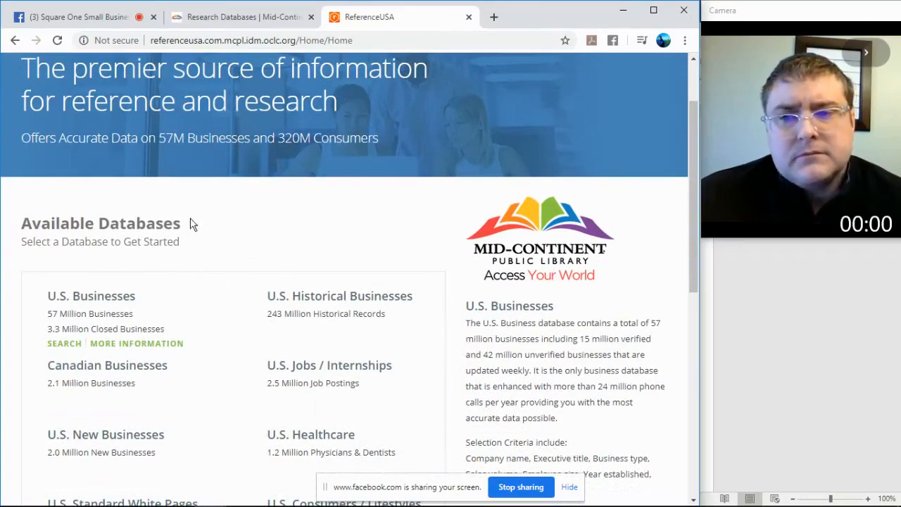
scroll(232, 196, down, 2)
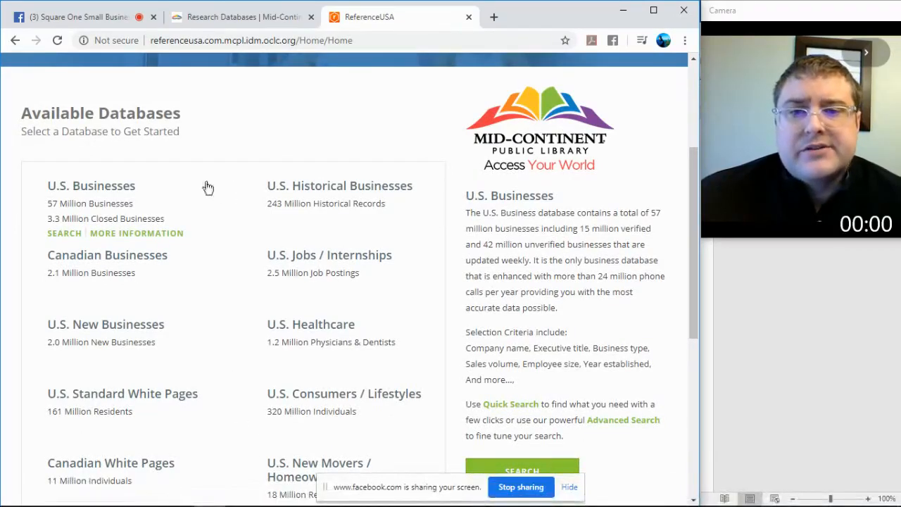
scroll(235, 264, down, 1)
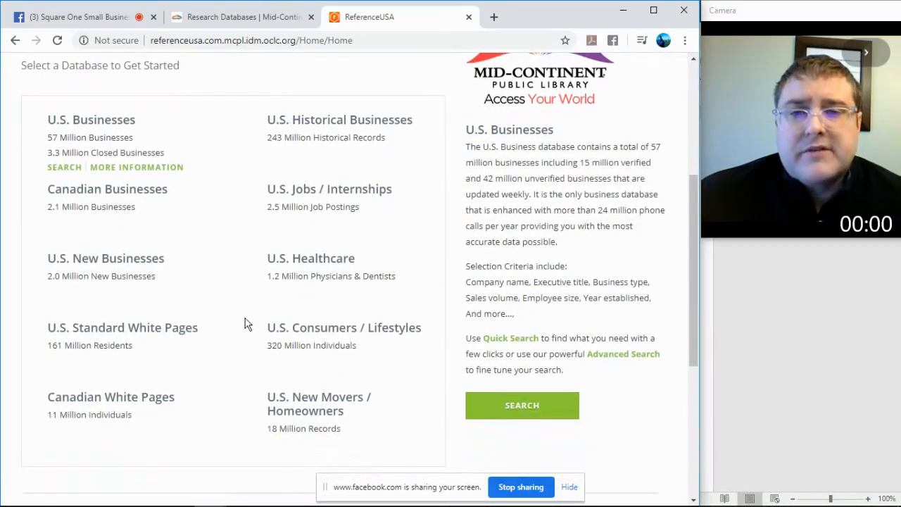
mouse_move(292, 340)
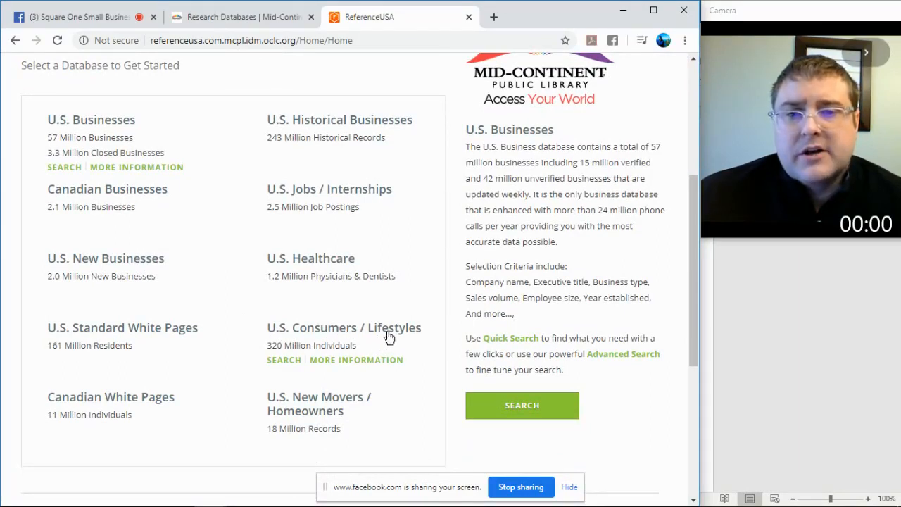
click(296, 334)
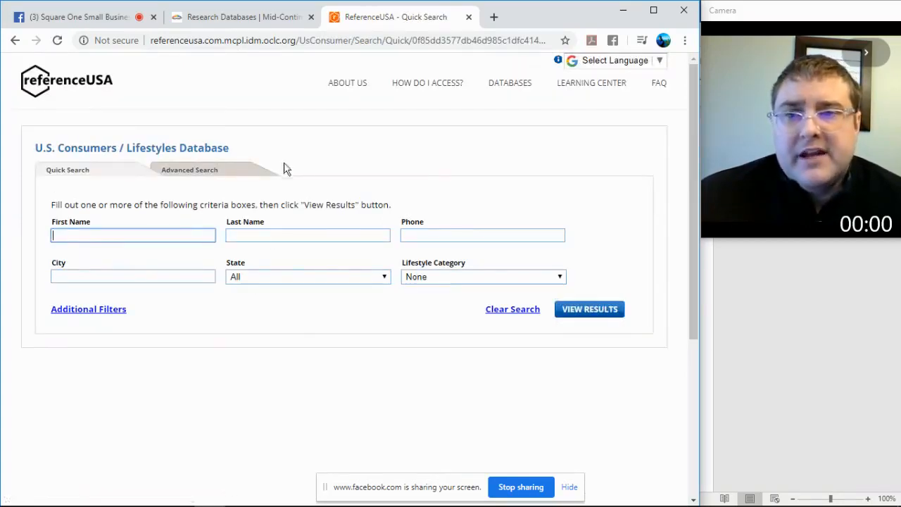
click(188, 173)
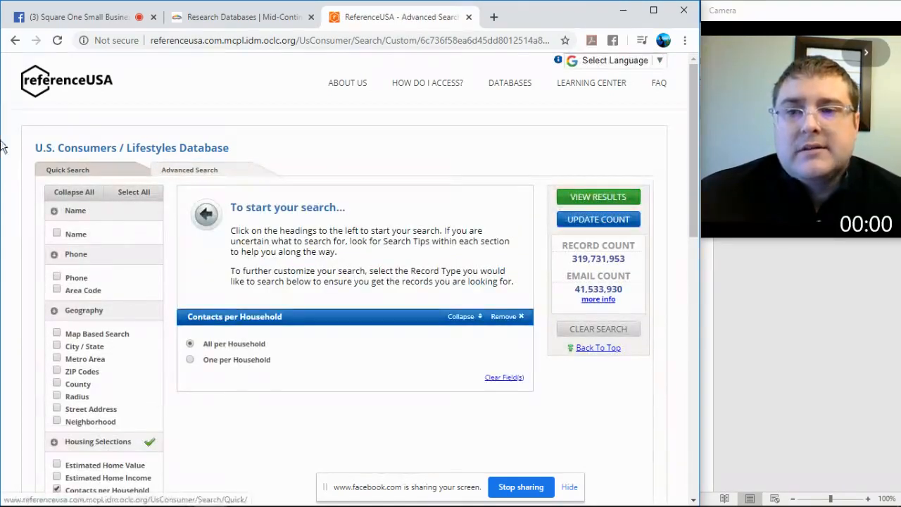
Step: Add the ZIP Codes criterion to the consumer search and enter 64155 and 64154
scroll(51, 308, down, 1)
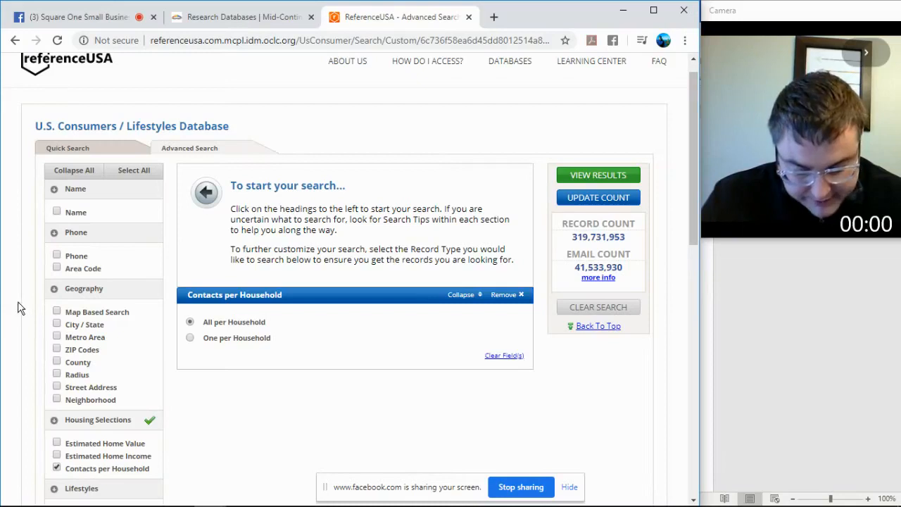
scroll(2, 289, down, 1)
scroll(7, 309, down, 1)
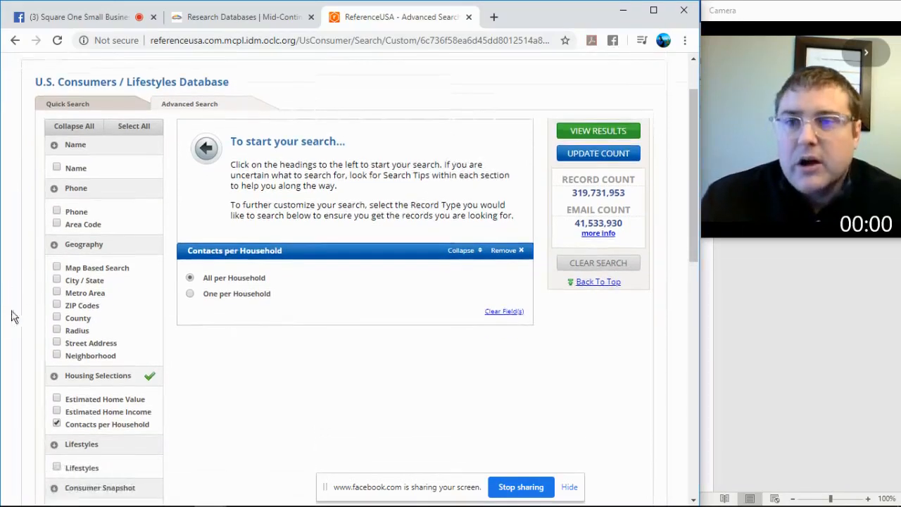
click(57, 305)
click(216, 175)
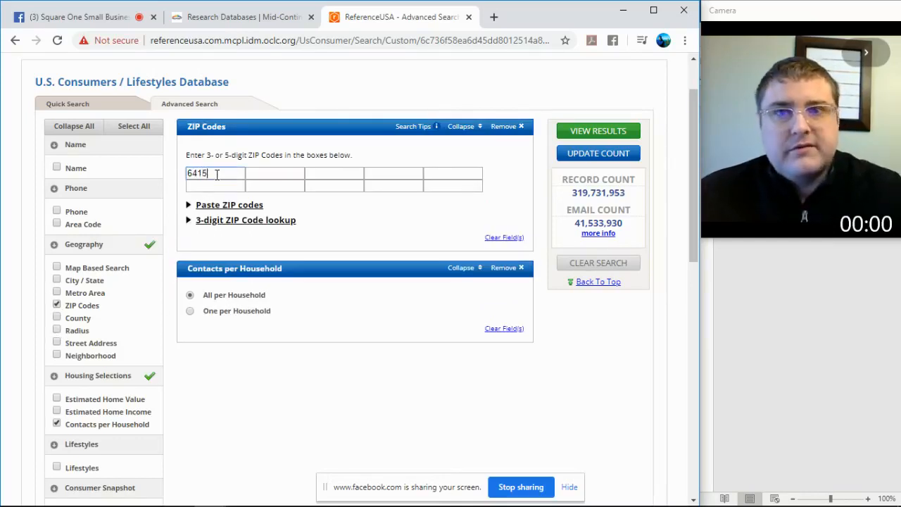
click(285, 173)
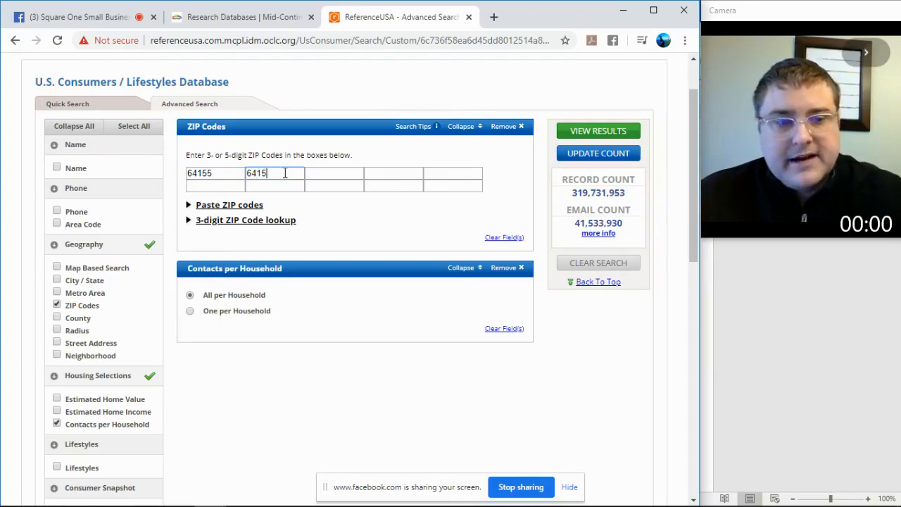
Step: Add the Children Present criterion to the consumer search and require children to be present in the household
scroll(275, 373, down, 2)
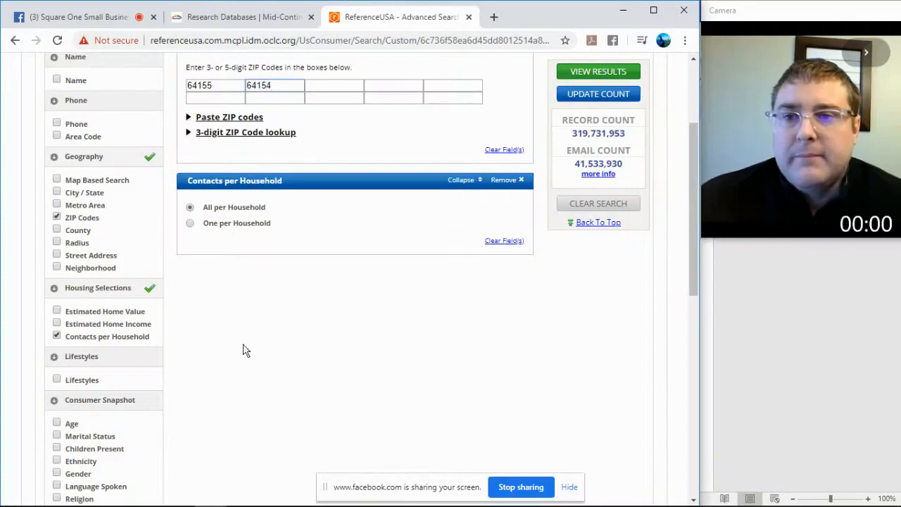
scroll(277, 364, down, 1)
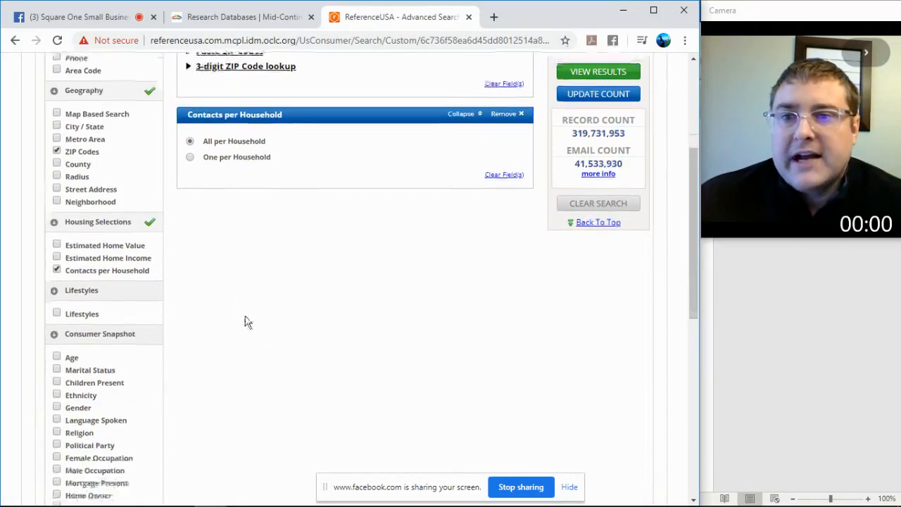
scroll(246, 295, down, 1)
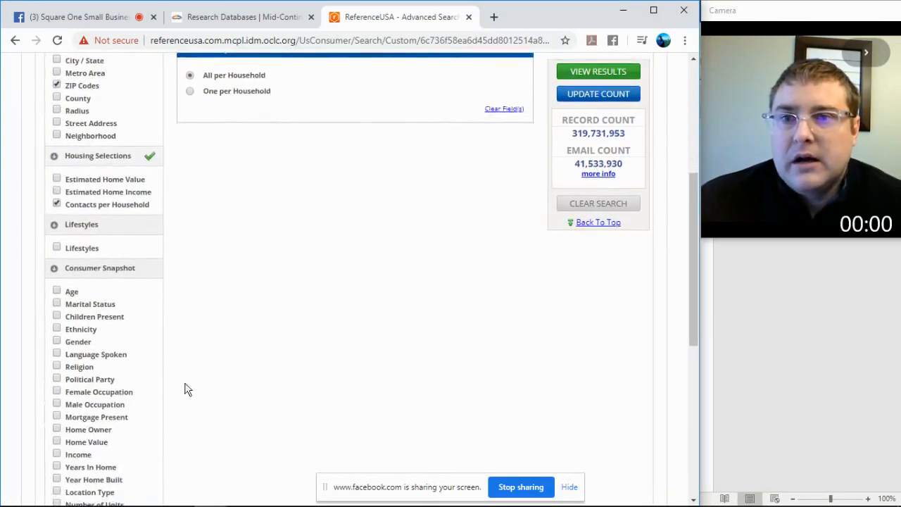
scroll(185, 388, down, 1)
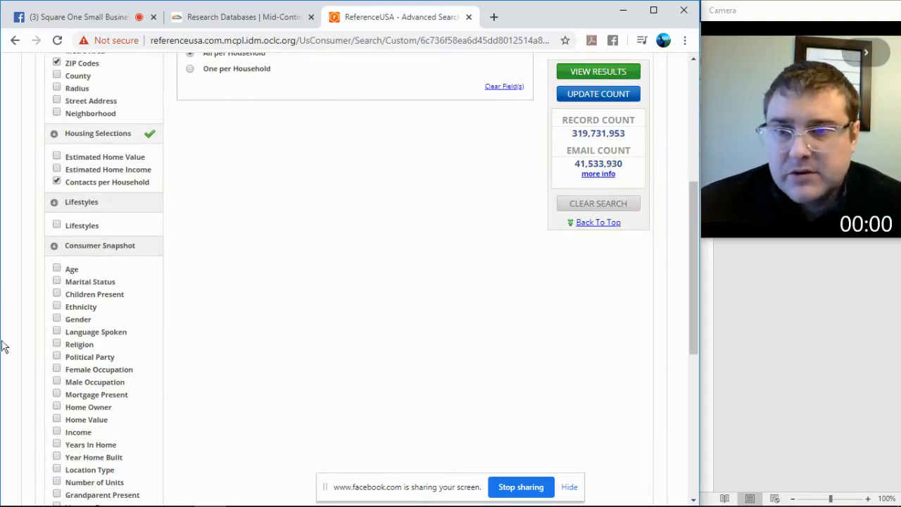
scroll(4, 346, down, 1)
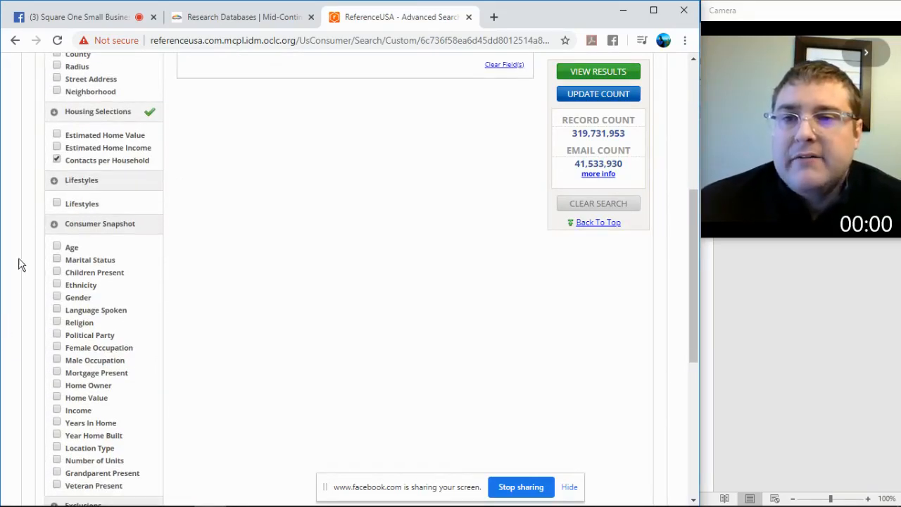
click(57, 273)
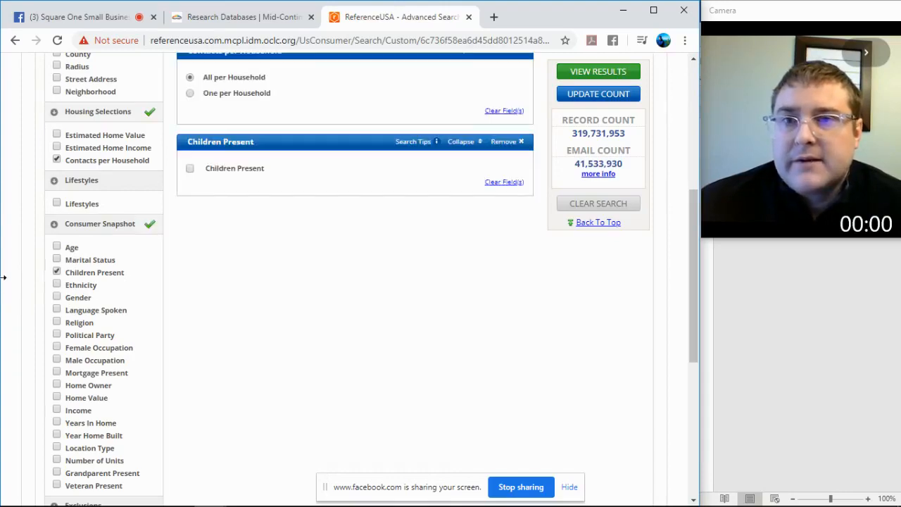
scroll(90, 278, down, 1)
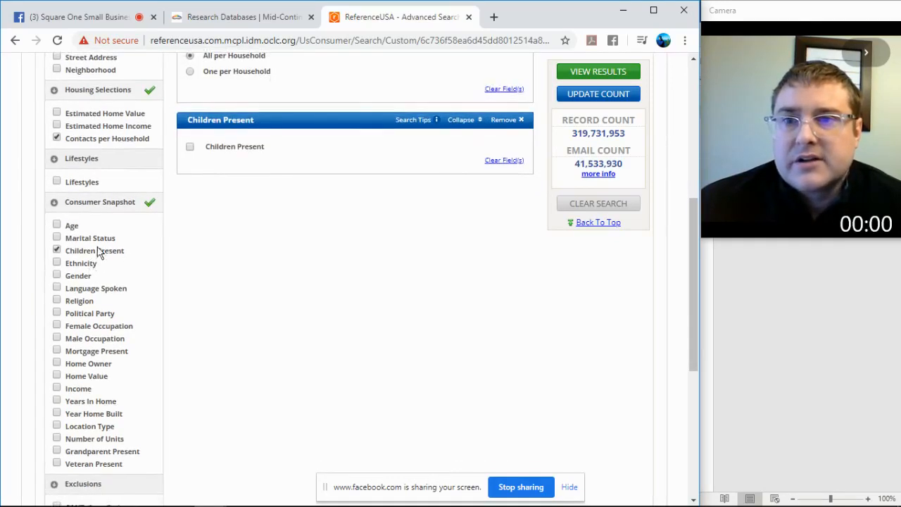
scroll(233, 266, up, 3)
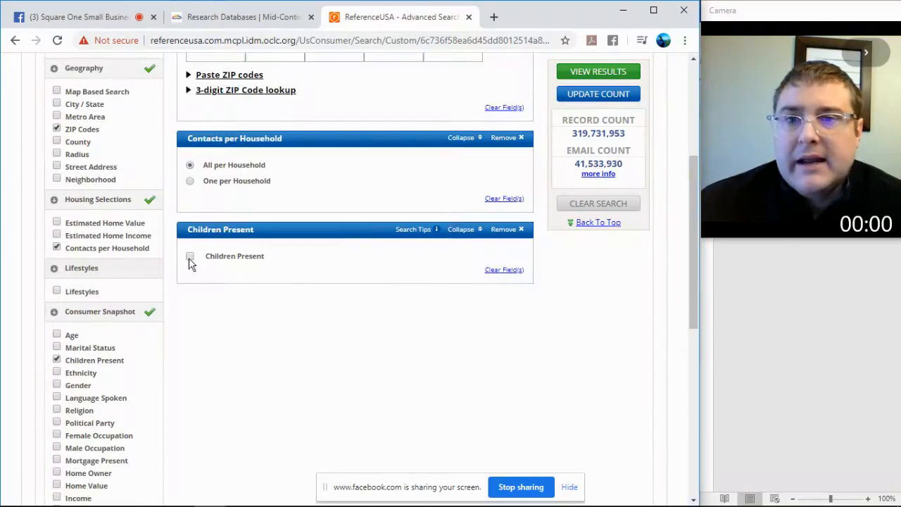
Step: Add the Female Occupation criterion and select Home-Maker as the occupation
scroll(249, 355, down, 3)
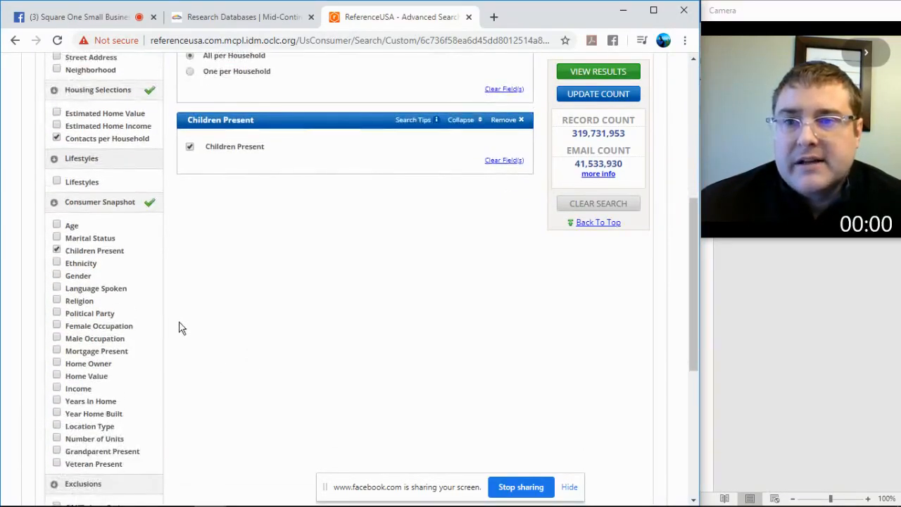
scroll(178, 347, down, 1)
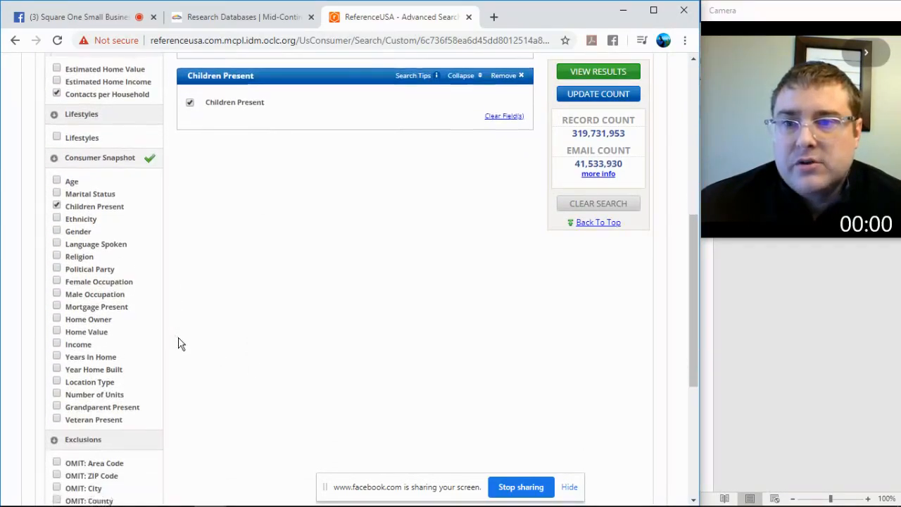
click(57, 282)
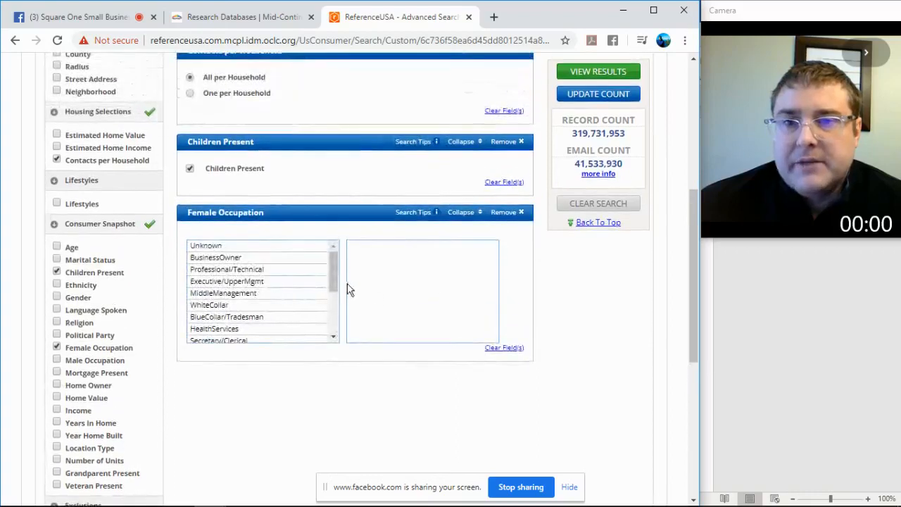
drag(334, 291, 239, 308)
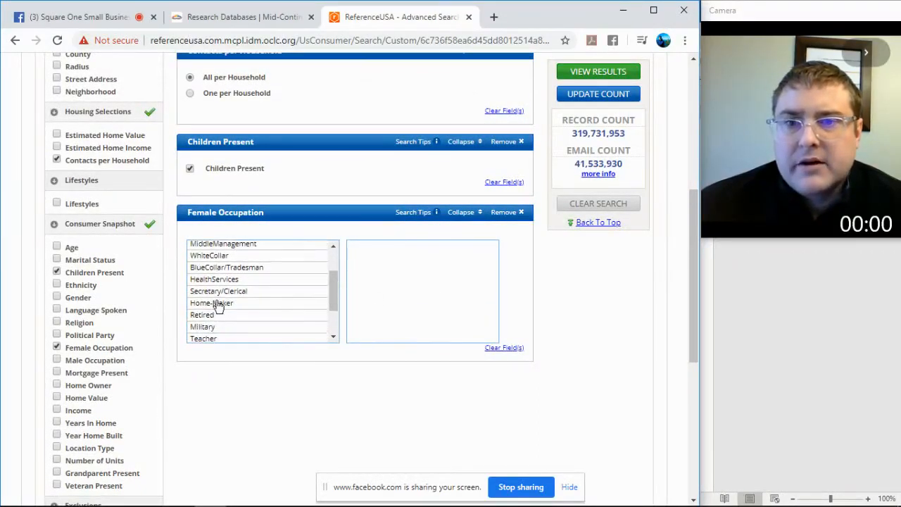
click(218, 304)
Step: Update the search's record count, read the information about e-mail addresses and close it
scroll(593, 333, up, 1)
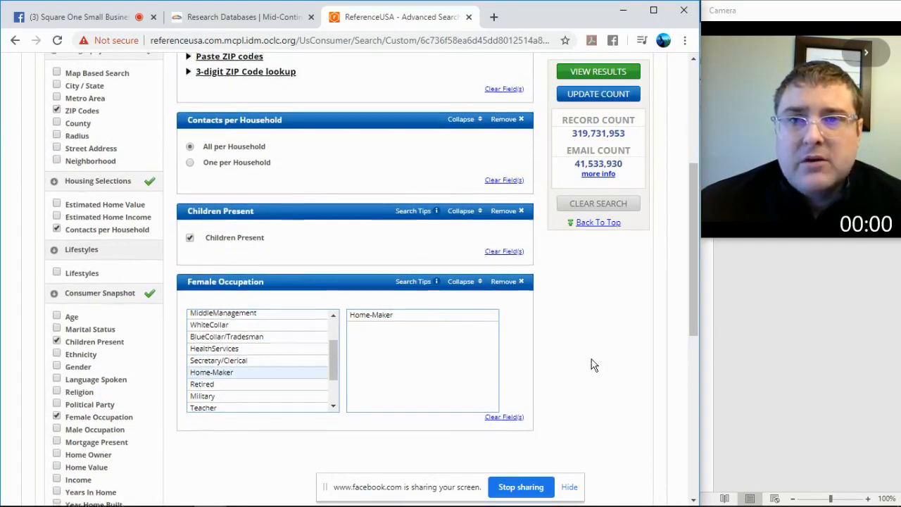
scroll(595, 362, up, 2)
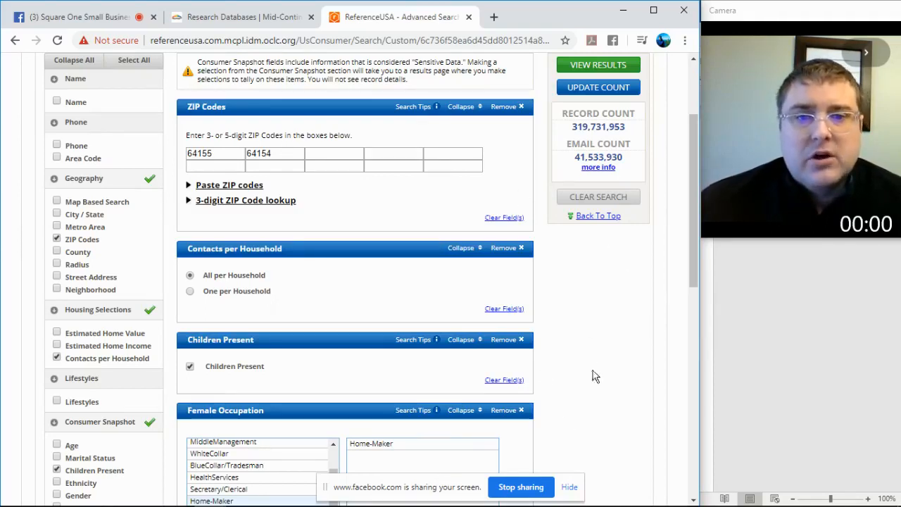
click(584, 83)
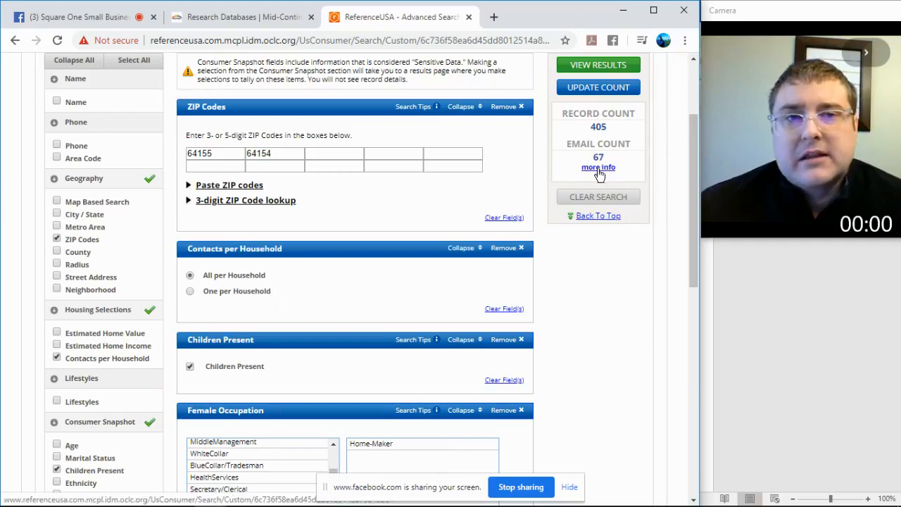
click(598, 169)
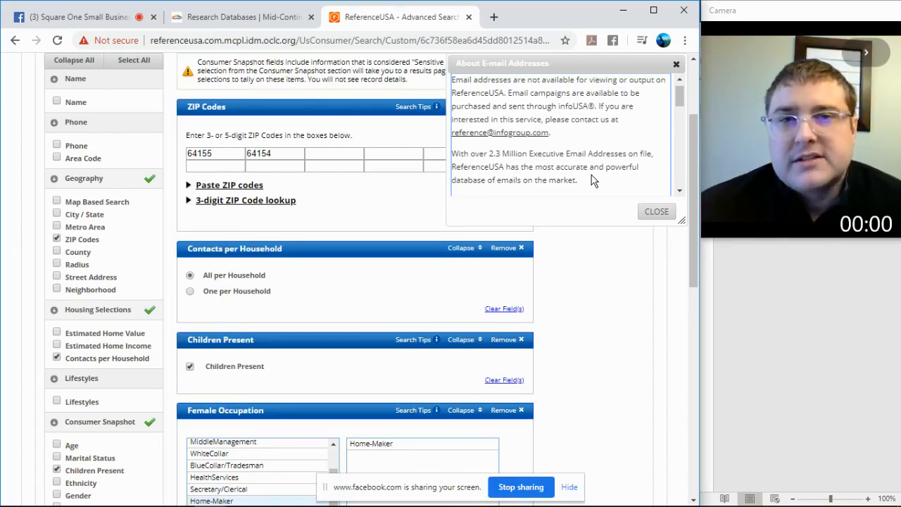
click(644, 213)
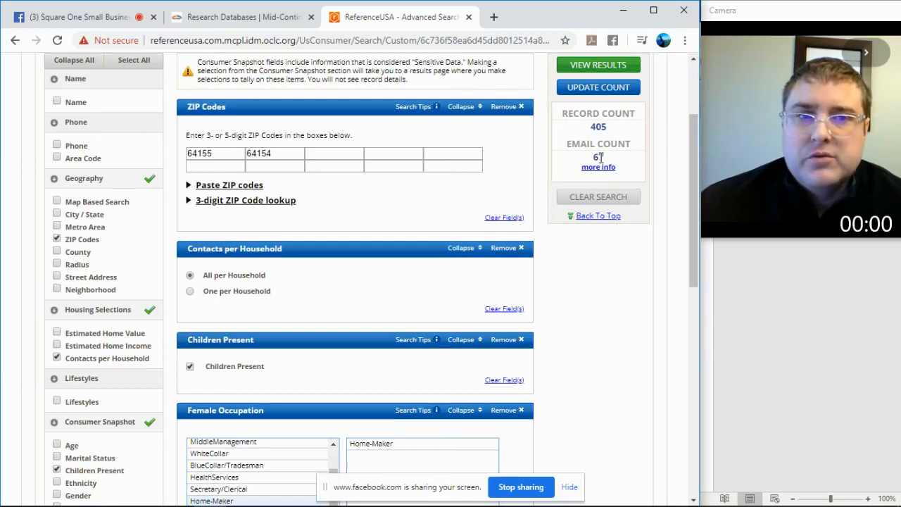
Step: Add 64156 as a third ZIP code and update the record count
click(347, 152)
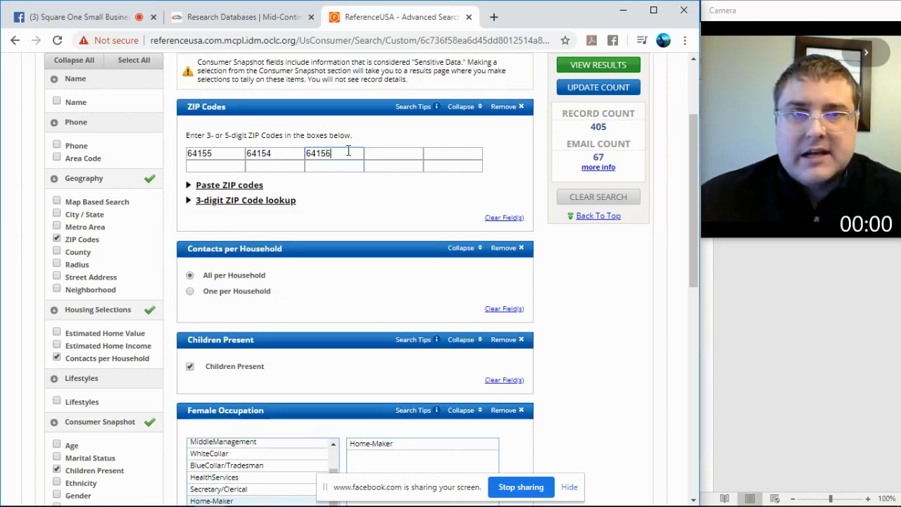
text(64156)
click(623, 90)
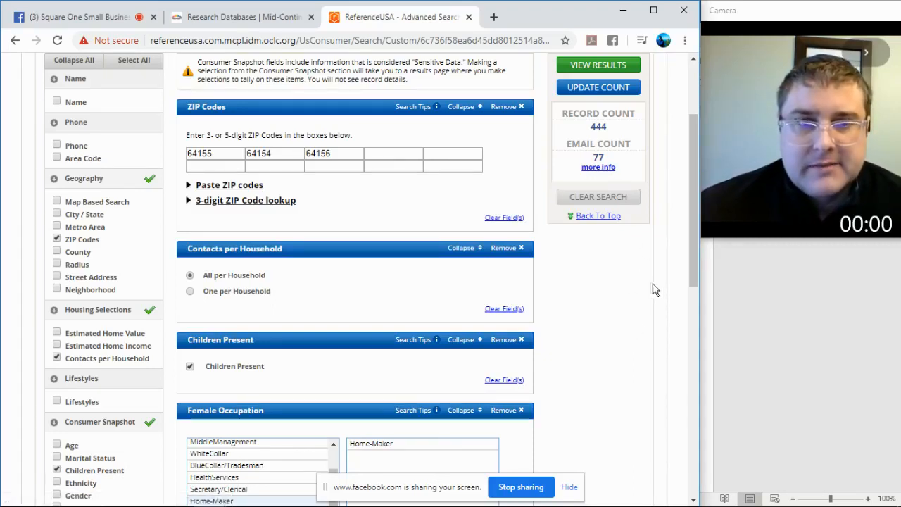
Step: Remove the ZIP Codes, Children Present and Female Occupation criteria from the consumer search
scroll(634, 267, down, 3)
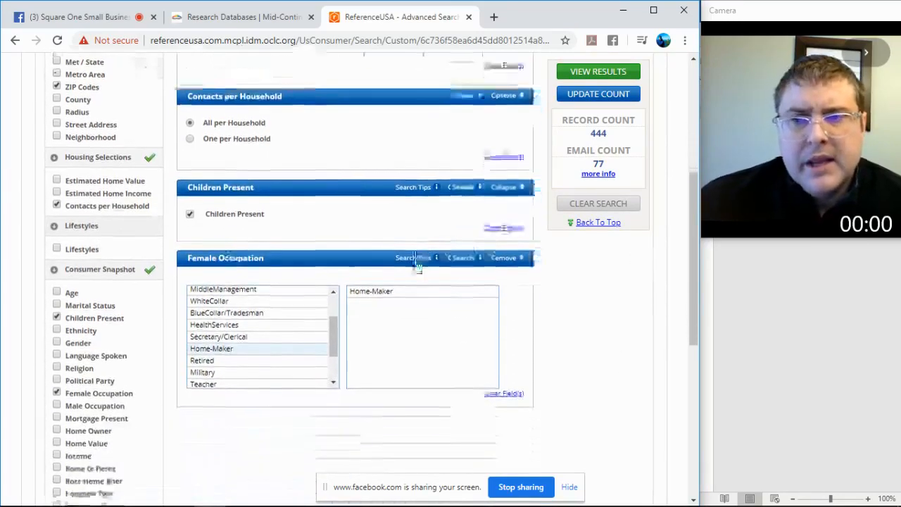
scroll(62, 453, down, 2)
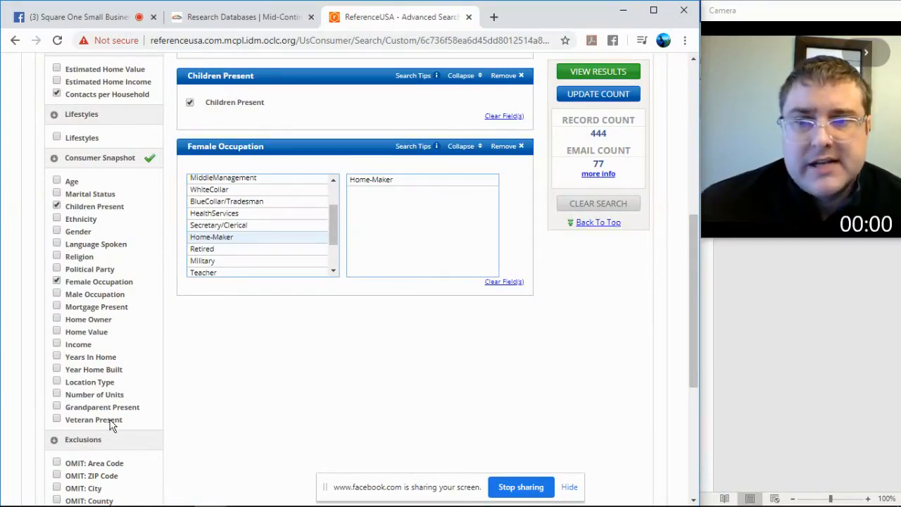
scroll(232, 362, up, 2)
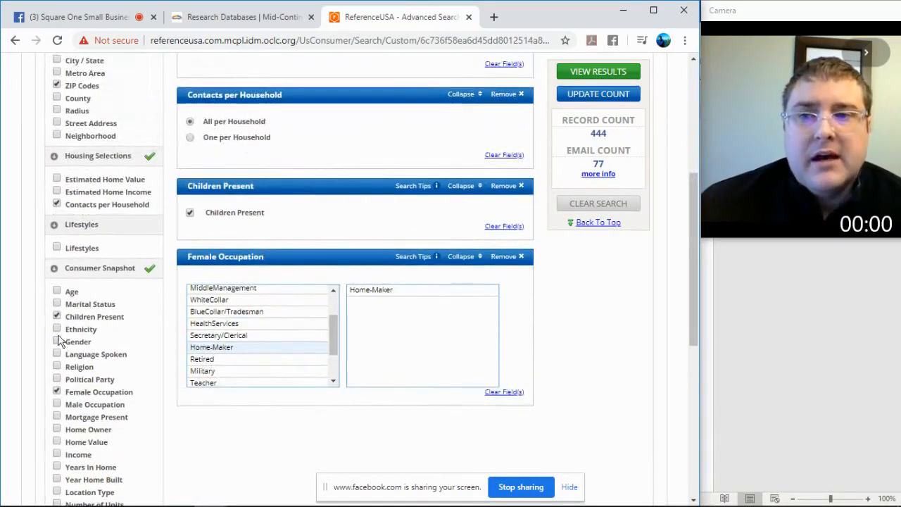
scroll(623, 312, up, 4)
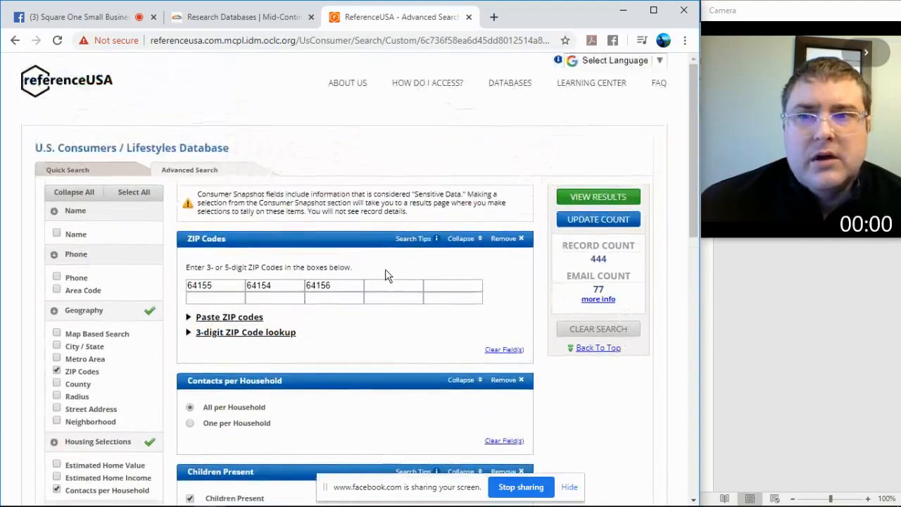
scroll(380, 267, down, 2)
scroll(63, 264, down, 2)
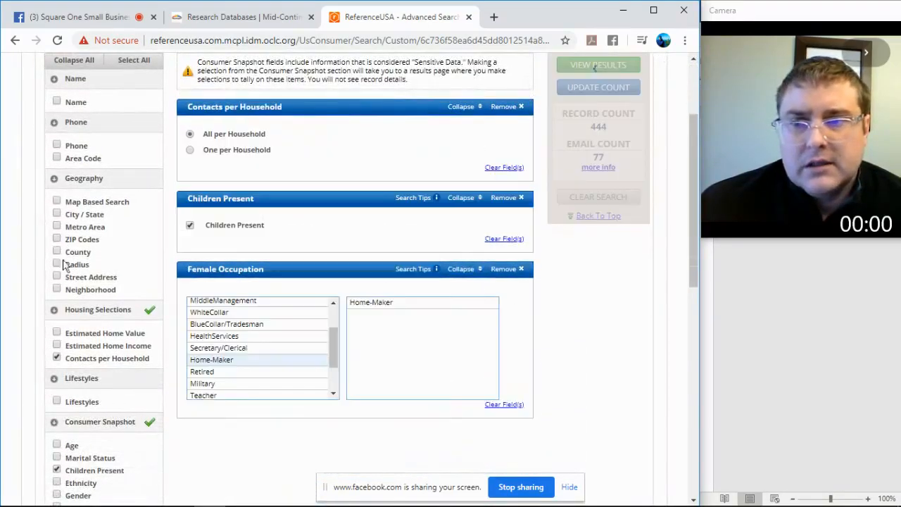
scroll(63, 264, down, 2)
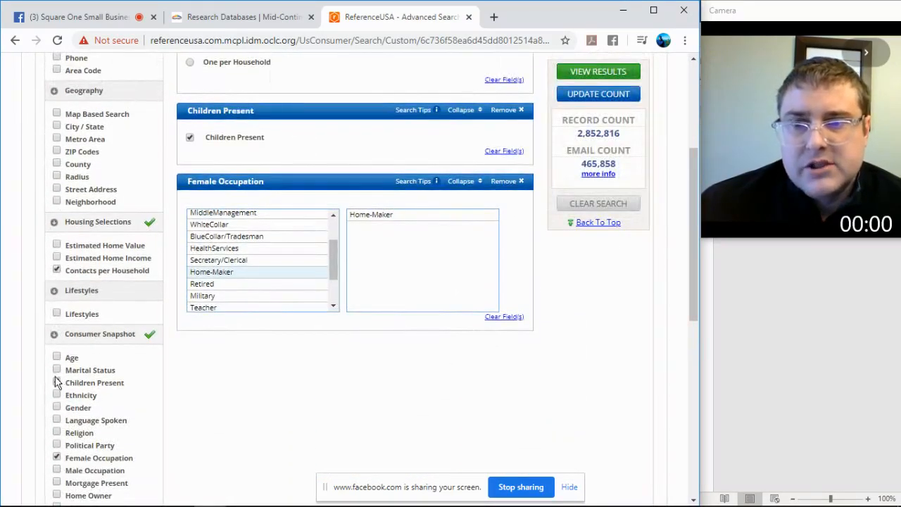
click(57, 382)
click(56, 457)
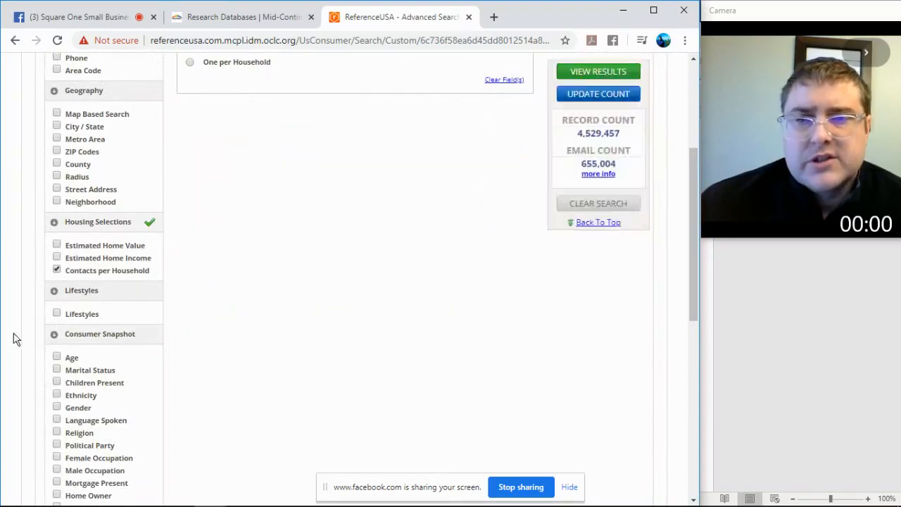
Step: Add the City / State criterion to the consumer search
scroll(595, 374, up, 4)
scroll(467, 299, down, 4)
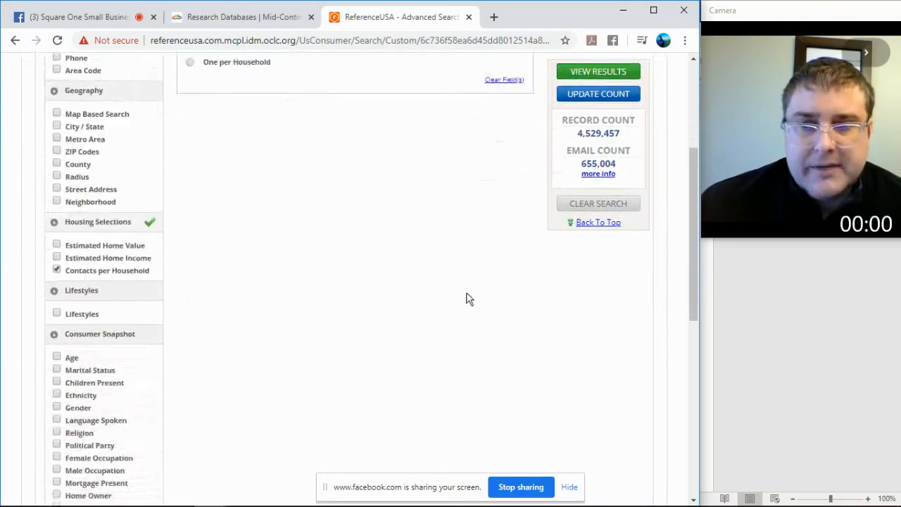
scroll(309, 361, down, 4)
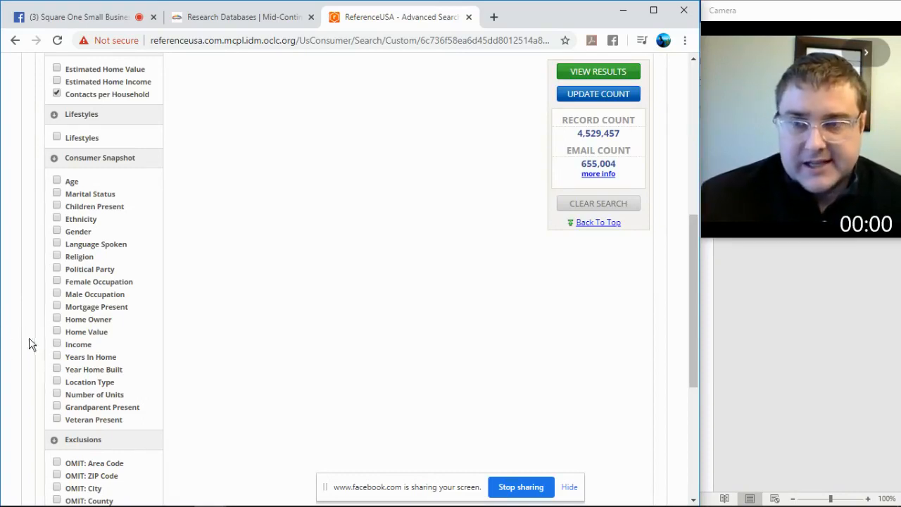
scroll(474, 310, up, 2)
scroll(475, 322, up, 2)
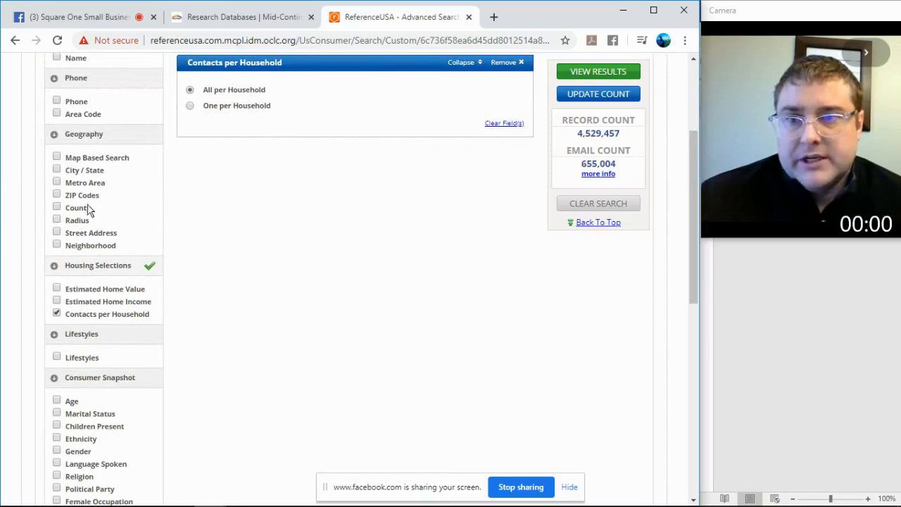
click(57, 171)
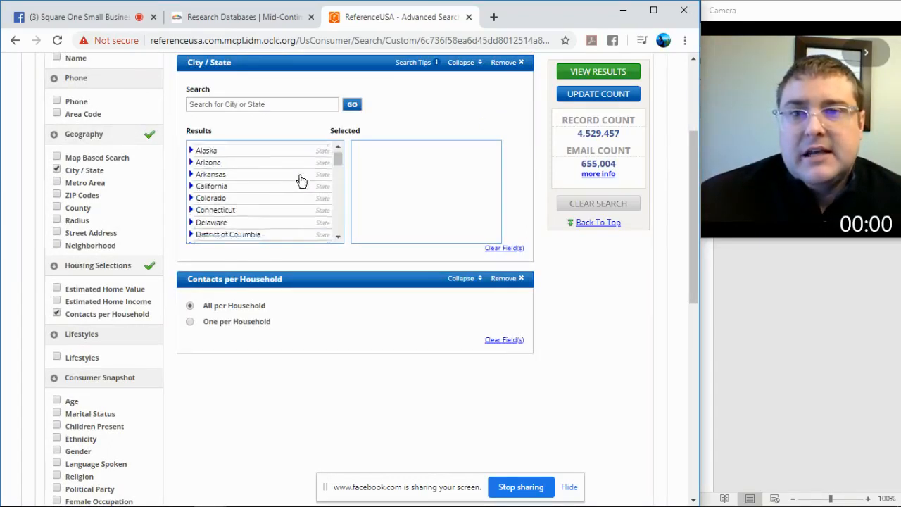
scroll(301, 182, down, 7)
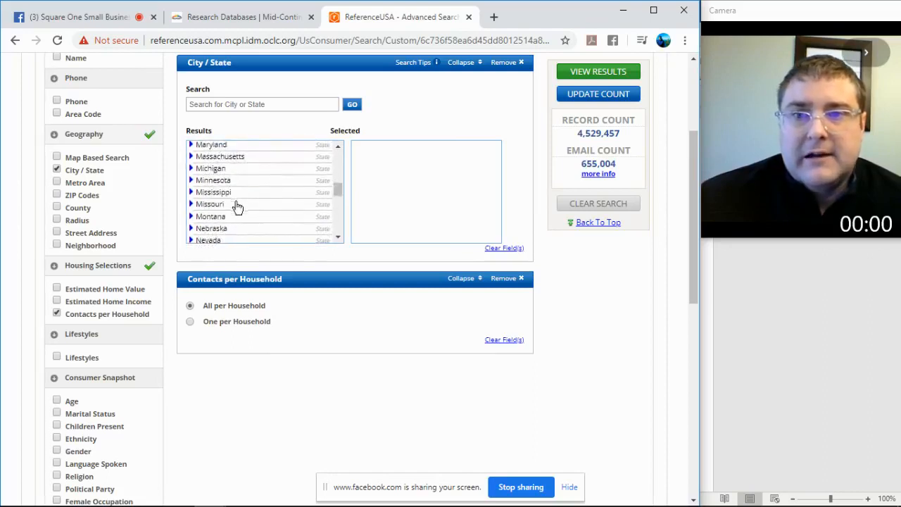
click(195, 206)
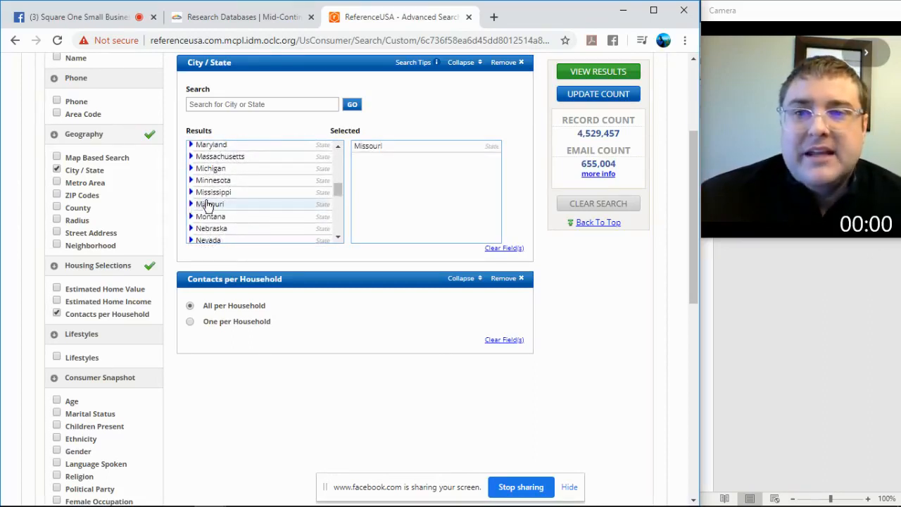
click(380, 146)
Step: Search the City / State criterion for "kansas city"
click(222, 106)
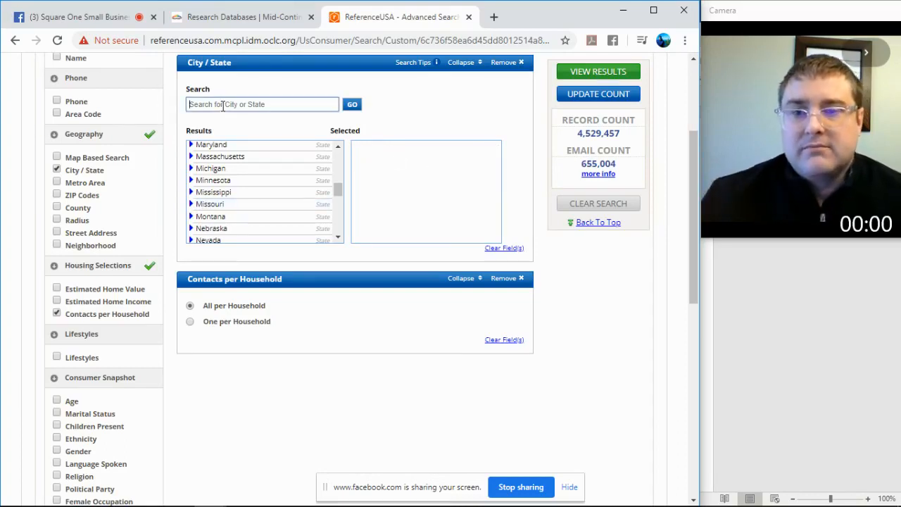
text(kansas cit)
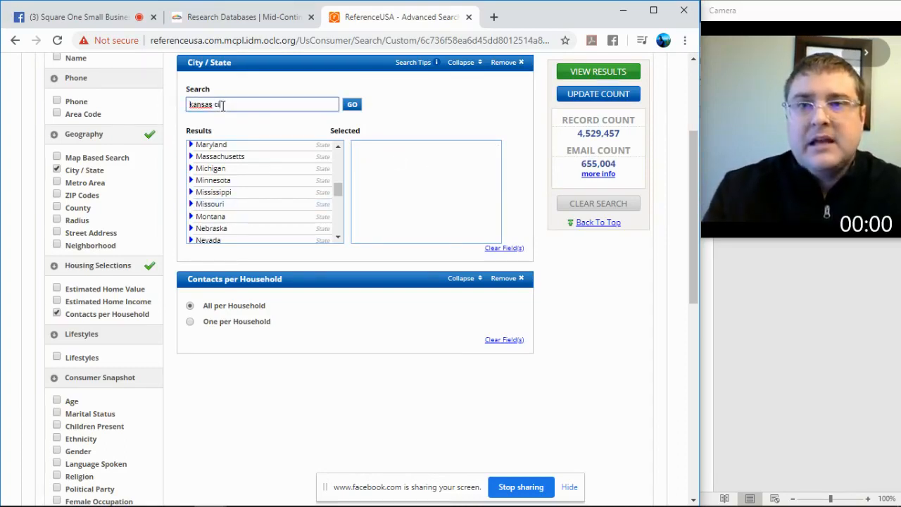
text(y)
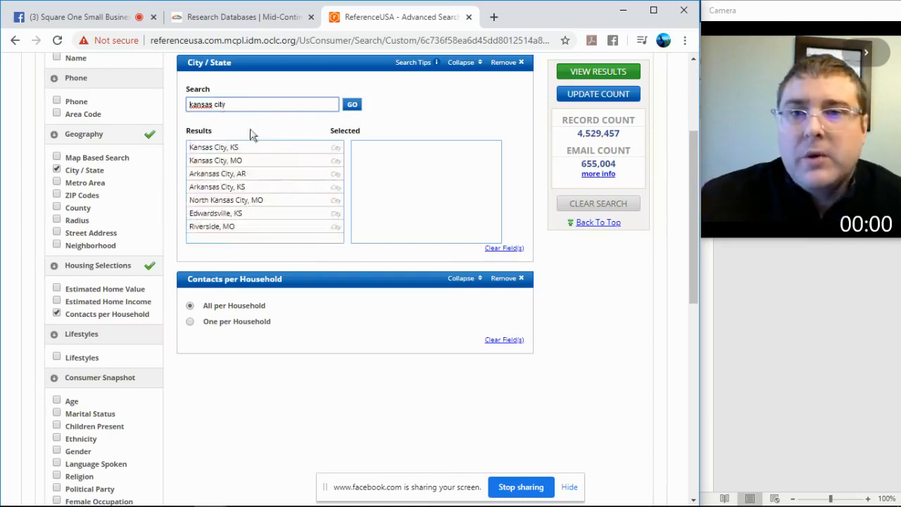
Step: Select Kansas City, MO as the city and add the Lifestyles criterion with Charitable Donor checked
click(233, 162)
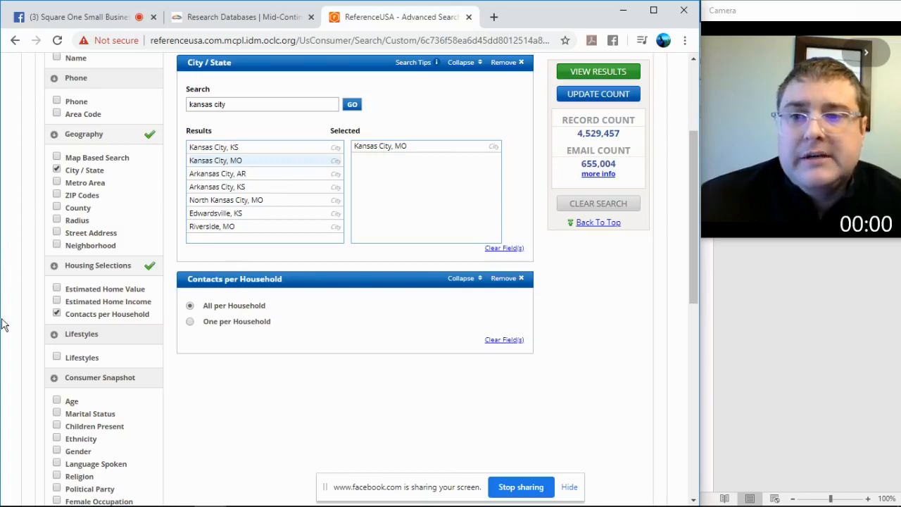
scroll(1, 317, down, 1)
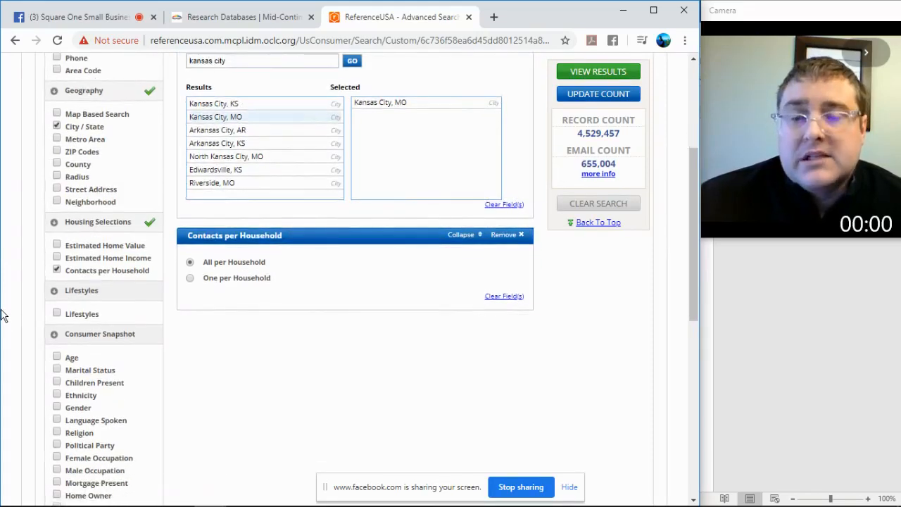
scroll(7, 350, down, 1)
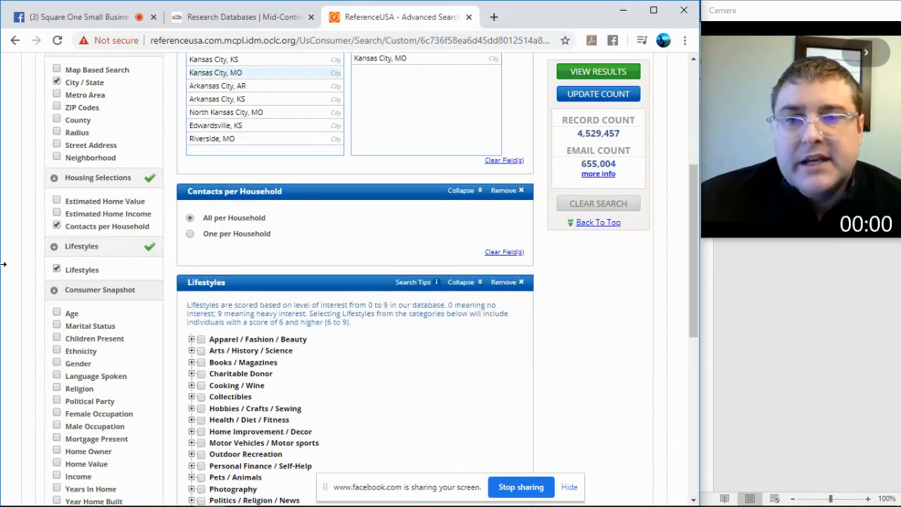
scroll(242, 391, down, 2)
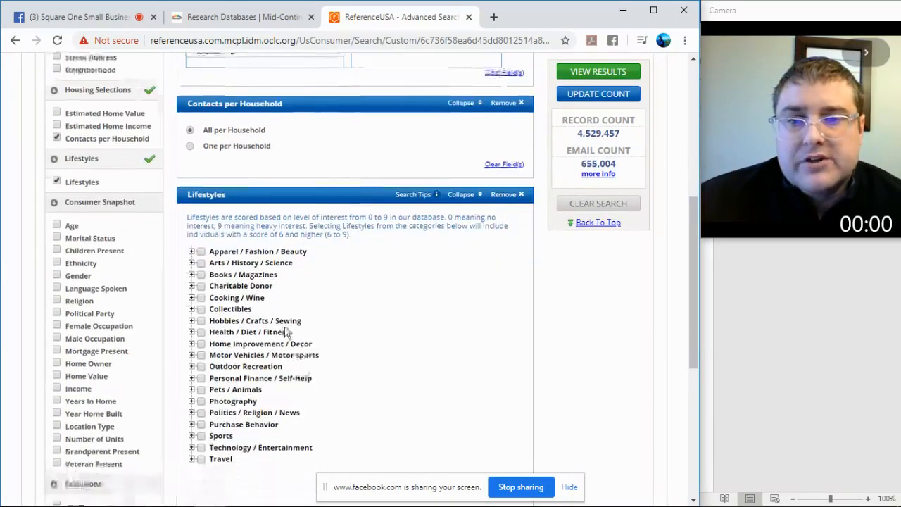
click(192, 286)
click(211, 299)
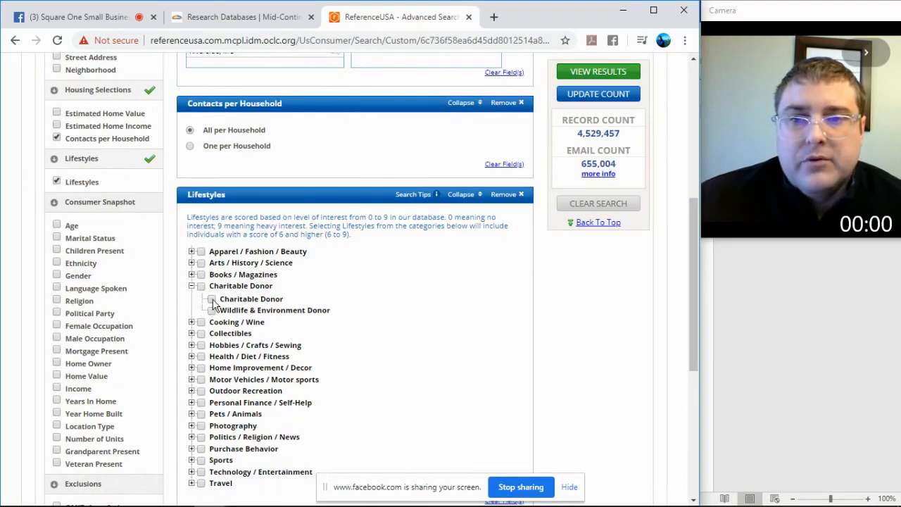
scroll(431, 293, down, 2)
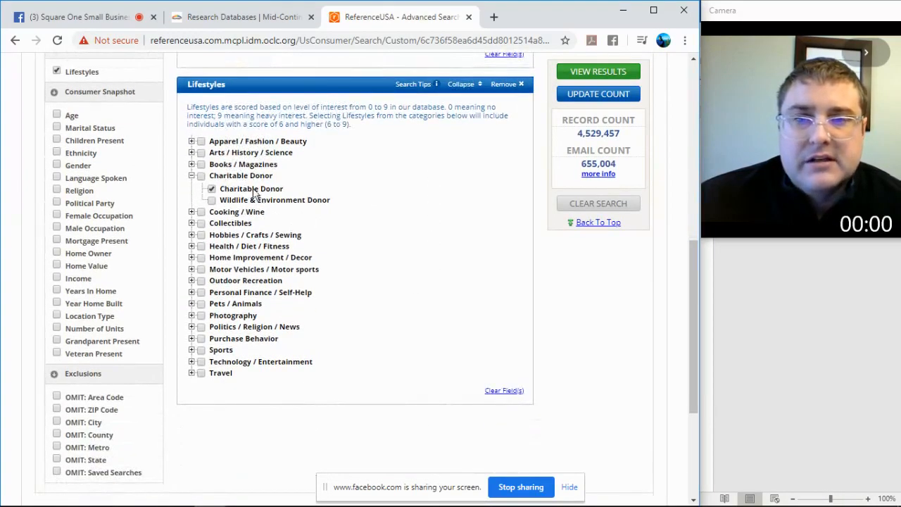
Step: Add the Estimated Home Income criterion and select every income bracket from $60,000 up to $149,999
scroll(273, 224, up, 1)
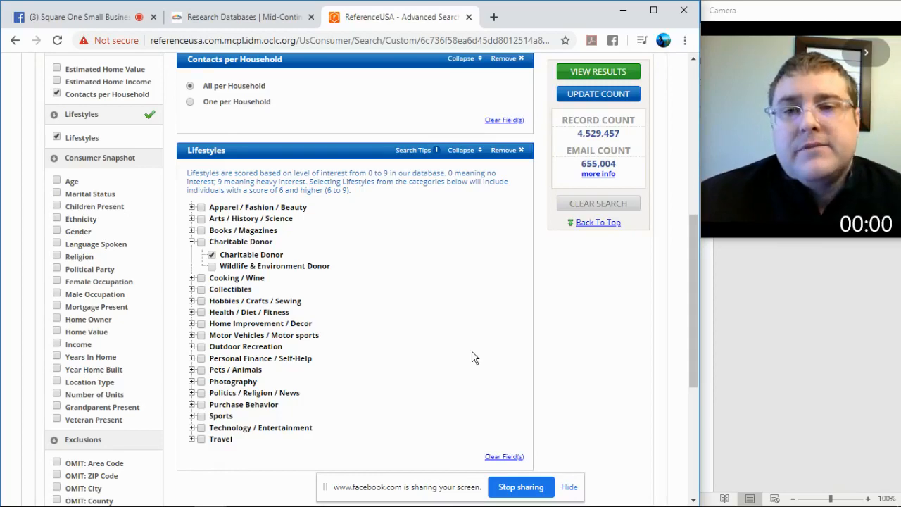
scroll(495, 287, up, 2)
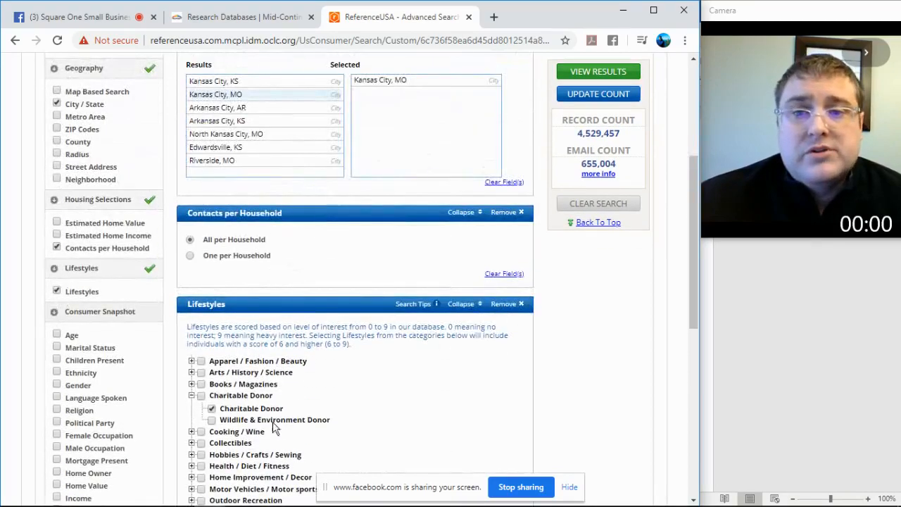
click(57, 236)
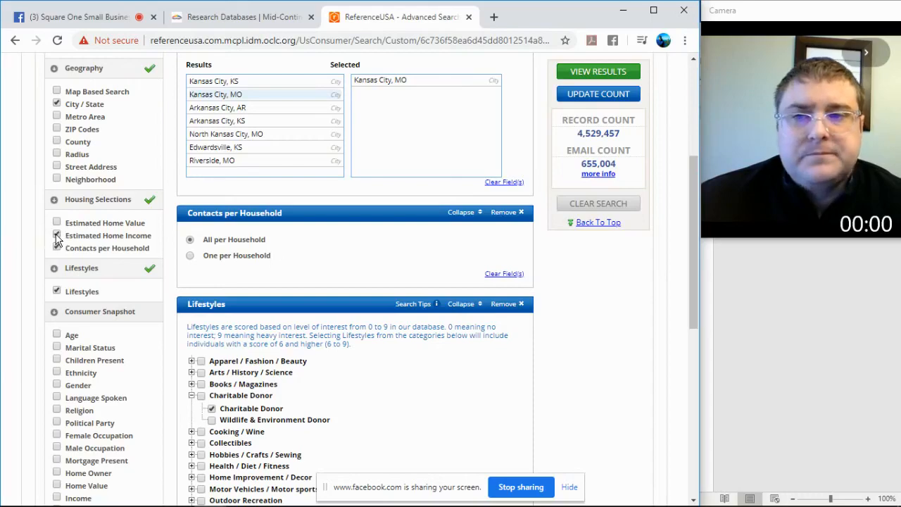
scroll(8, 241, down, 1)
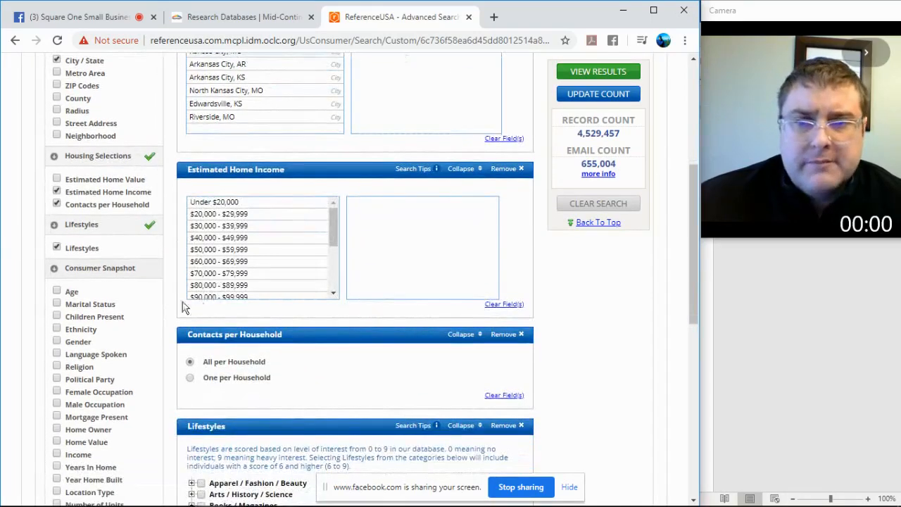
click(208, 261)
click(214, 284)
click(214, 273)
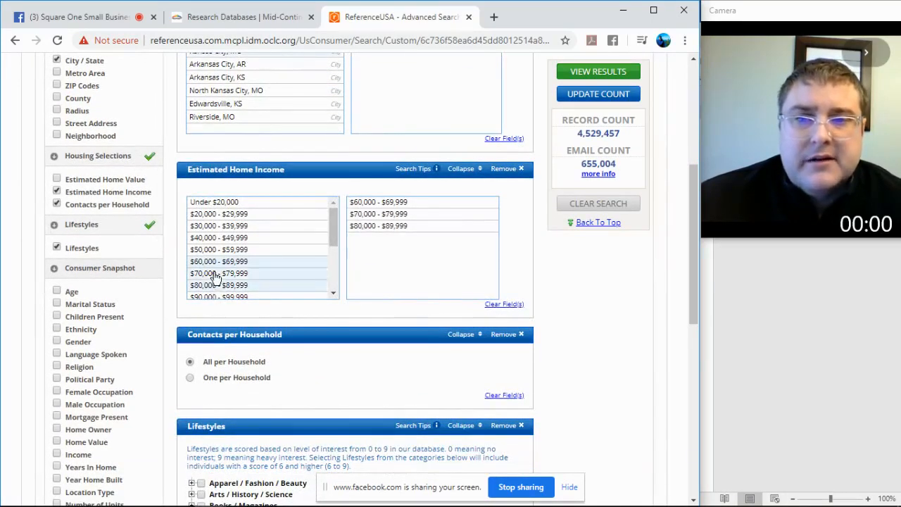
scroll(335, 244, down, 2)
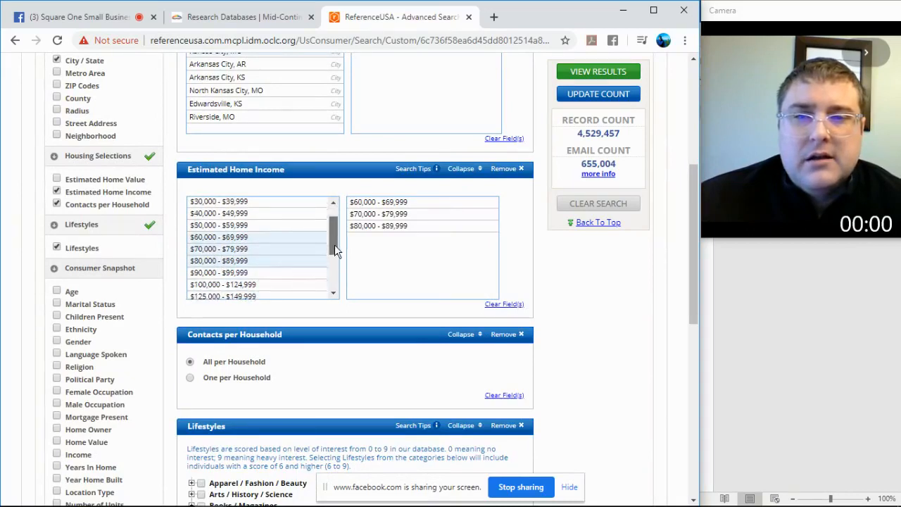
click(241, 272)
click(243, 283)
click(250, 295)
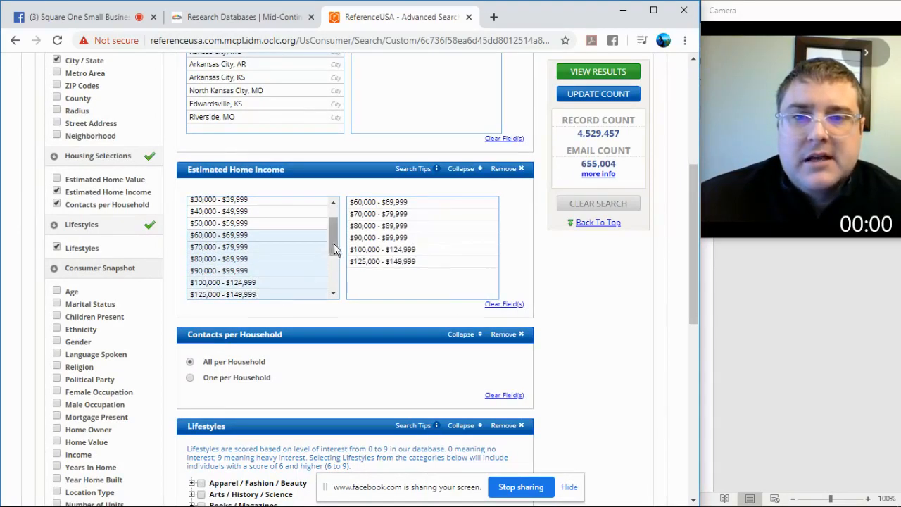
Step: Add all estimated home income brackets from $150,000 through $500,000 Plus and update the record count
scroll(331, 235, down, 3)
click(260, 250)
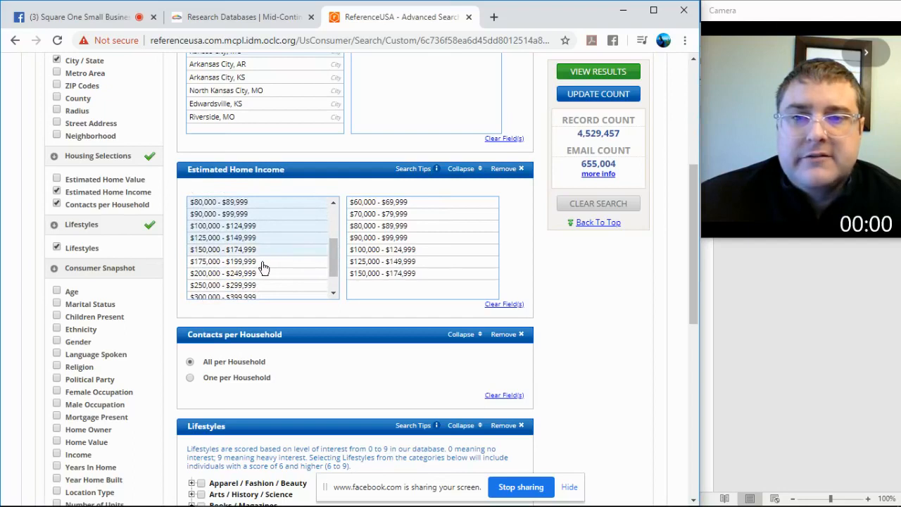
click(259, 262)
click(258, 273)
scroll(328, 264, down, 2)
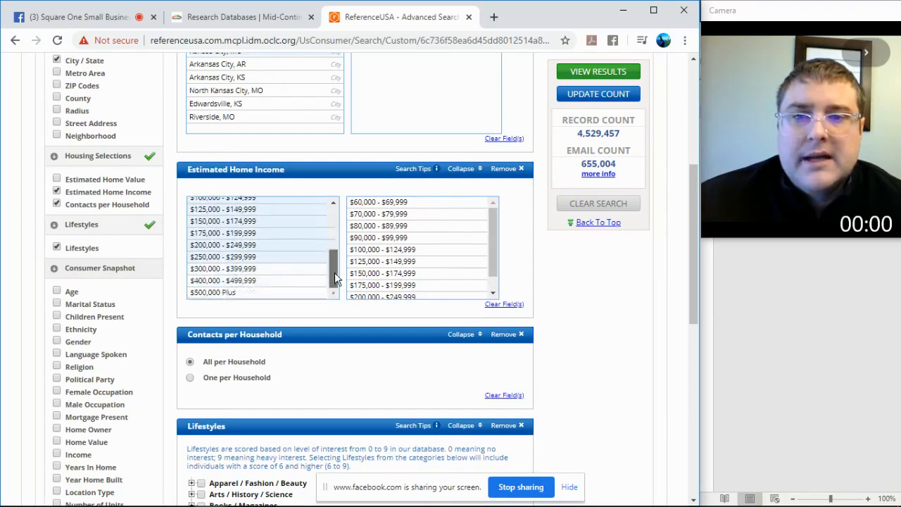
click(215, 292)
click(614, 98)
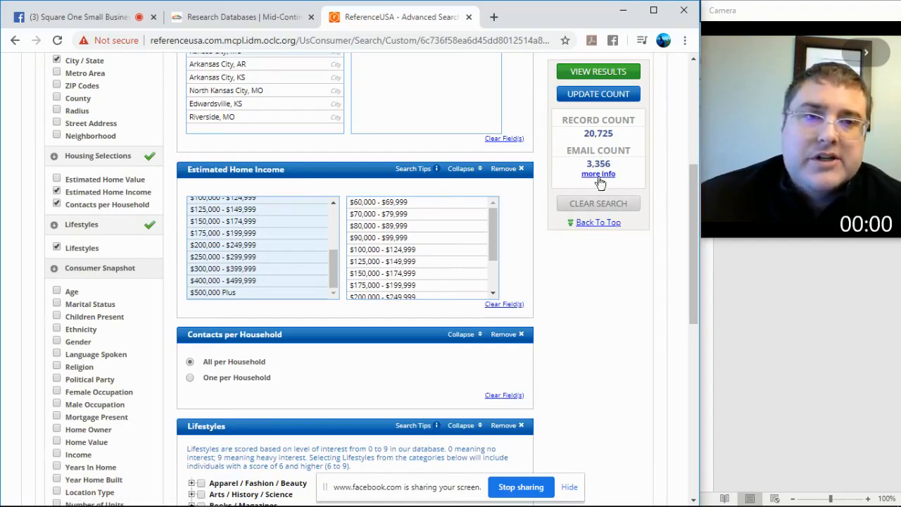
Step: View the additional information about the e-mail count and close it
scroll(629, 211, down, 1)
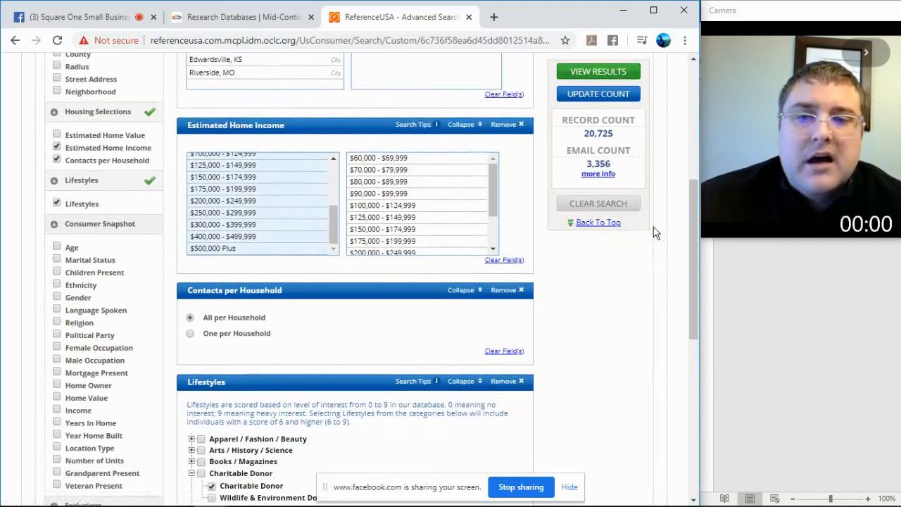
click(598, 173)
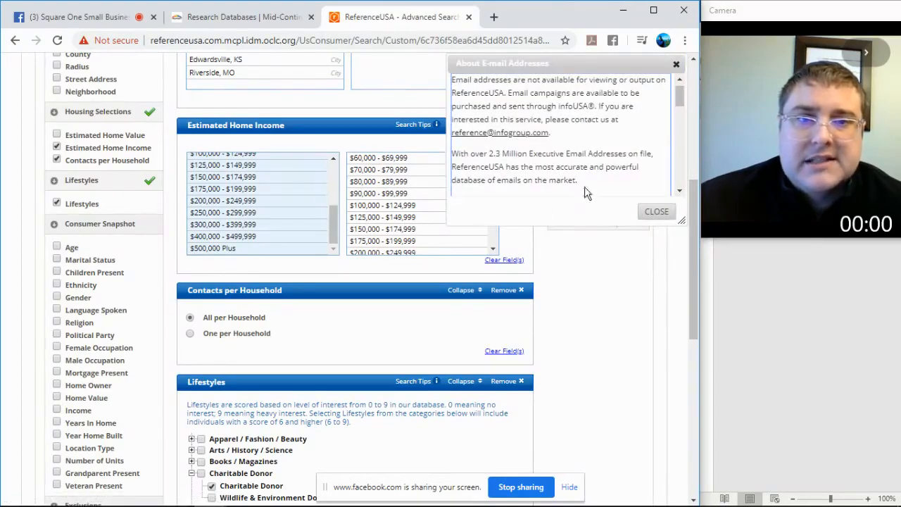
click(676, 66)
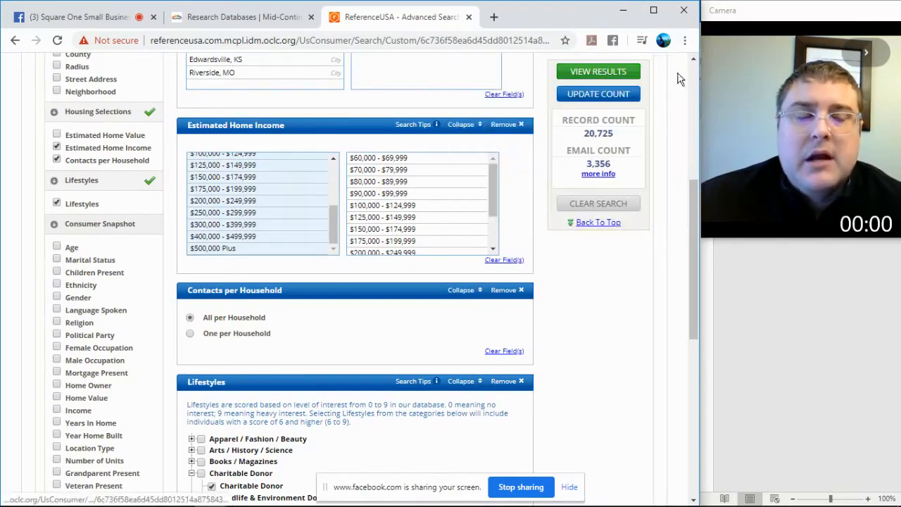
Step: Show the consumer search results and select all records on pages 1 through 4
scroll(651, 304, up, 2)
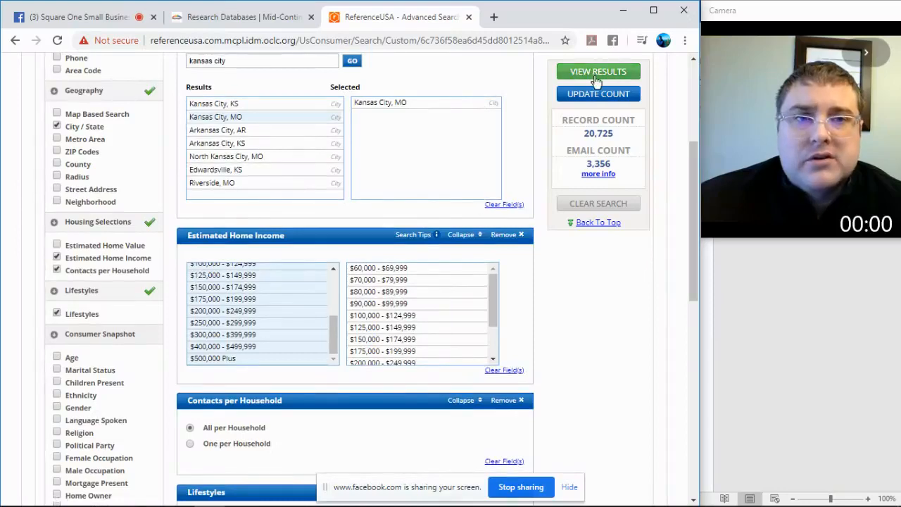
click(594, 76)
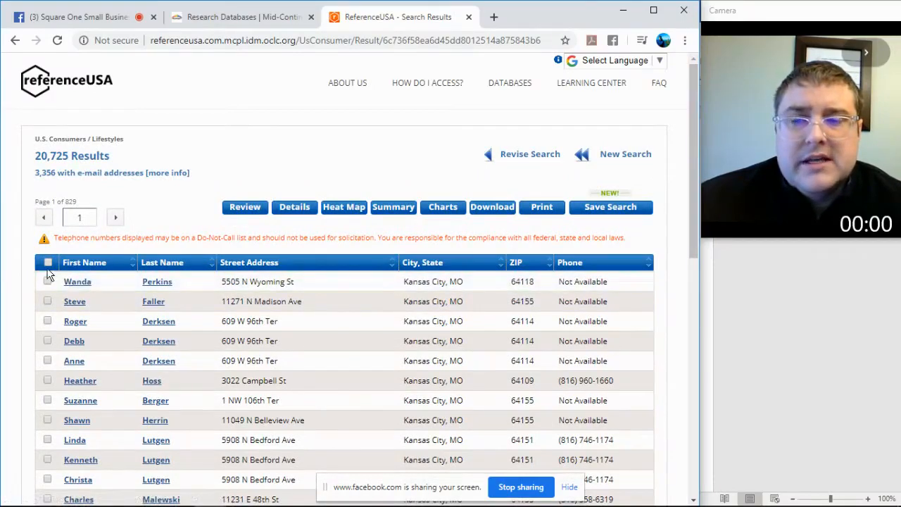
click(48, 263)
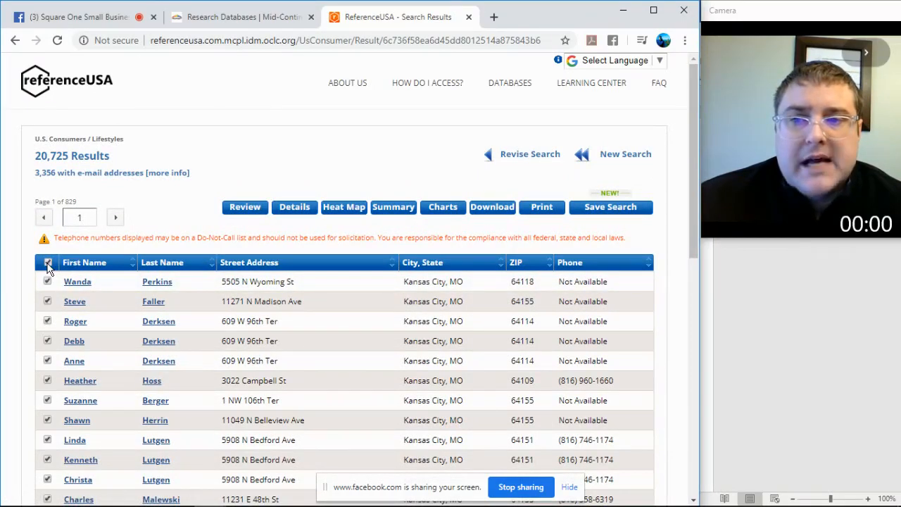
click(117, 219)
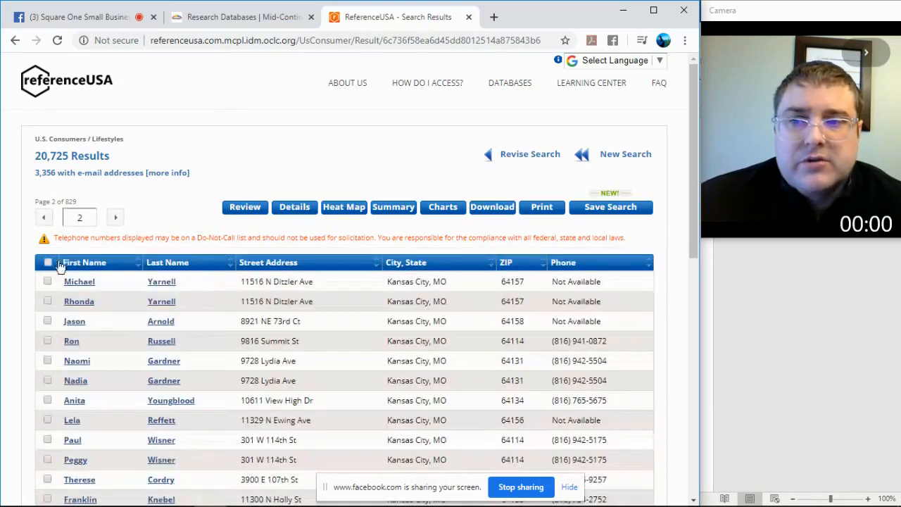
click(116, 219)
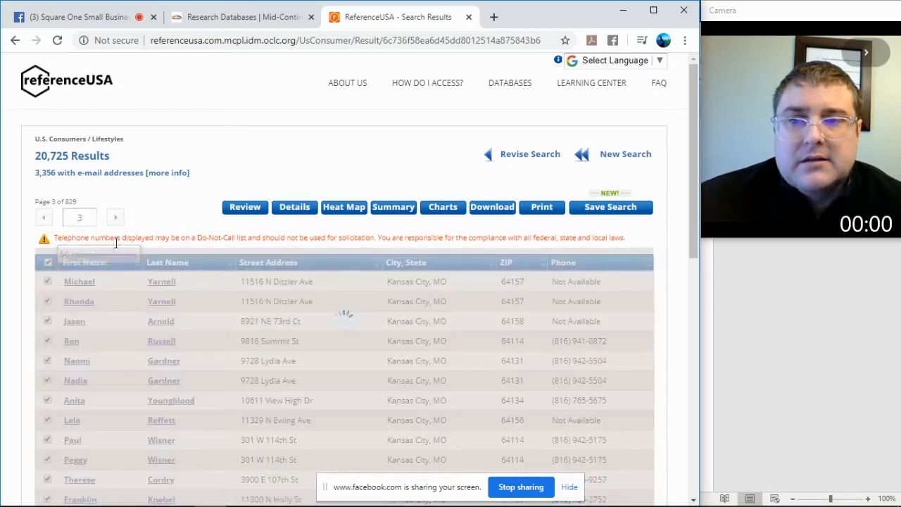
click(48, 262)
click(114, 220)
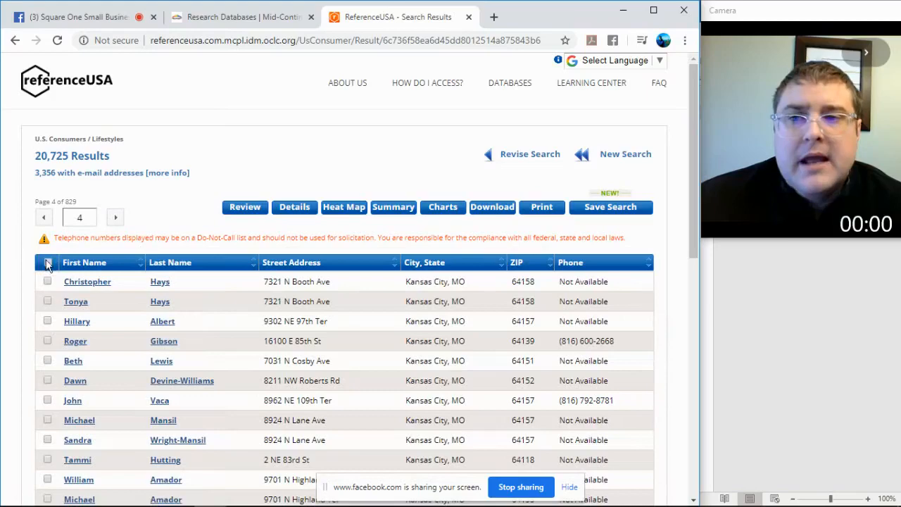
click(48, 262)
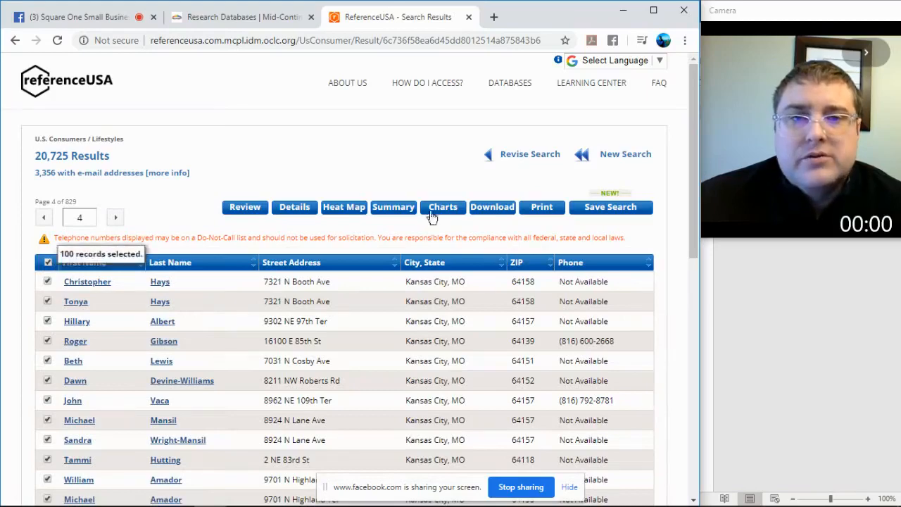
Step: Open the download options for the selected records and choose the Excel format with the Detailed level
click(487, 211)
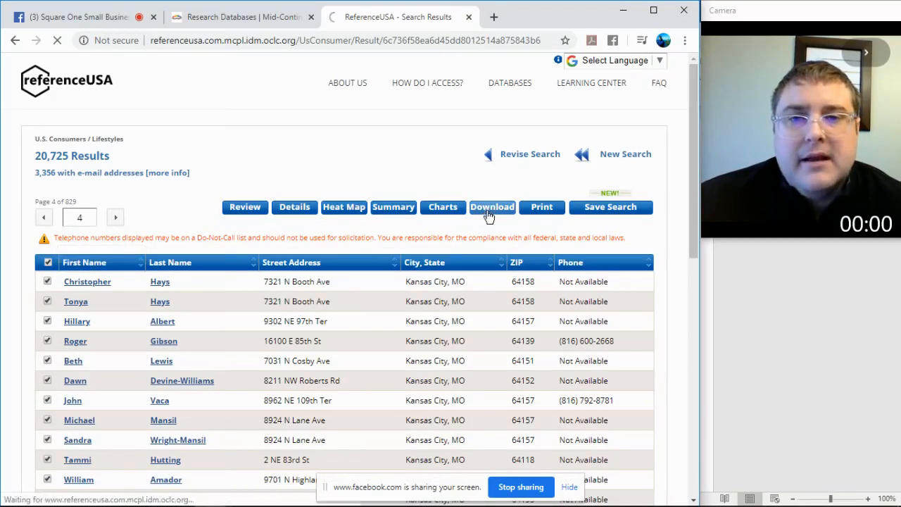
scroll(310, 199, down, 2)
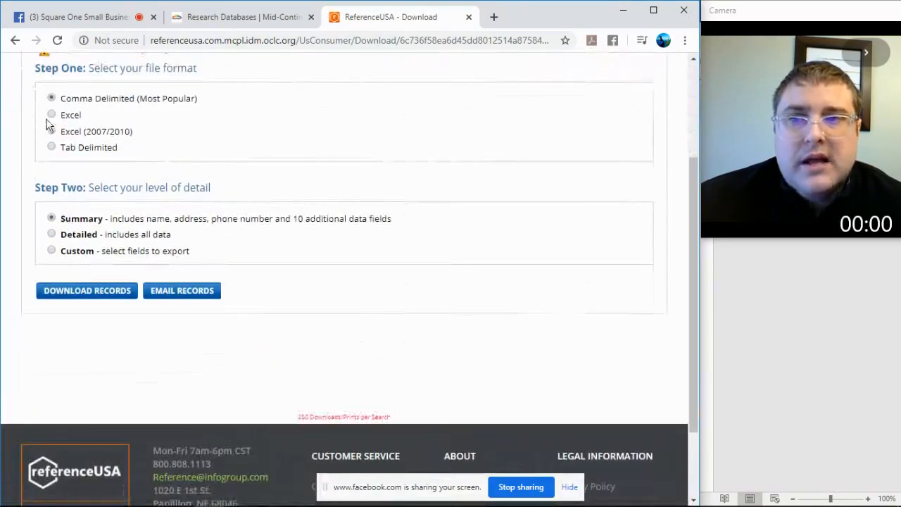
click(51, 115)
click(52, 235)
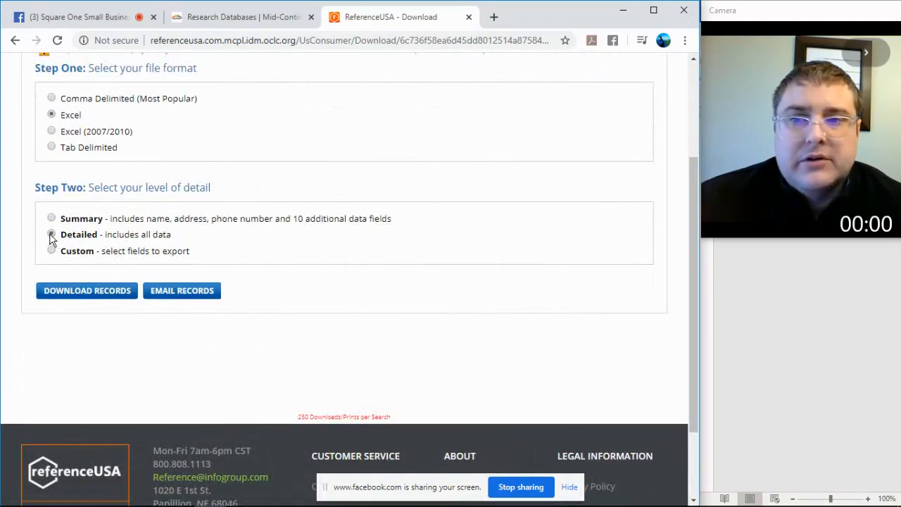
Step: Review the fields offered by the Custom export and return the level of detail to Detailed
click(51, 252)
scroll(522, 350, down, 2)
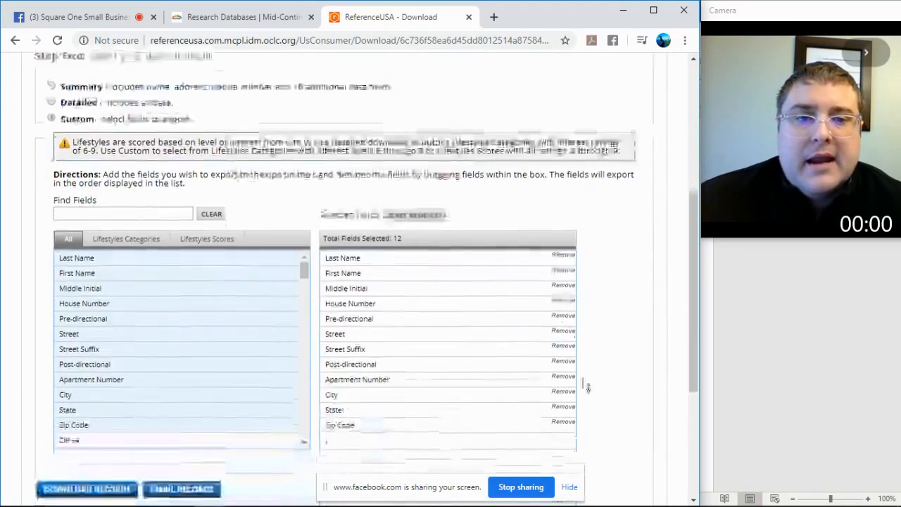
click(50, 102)
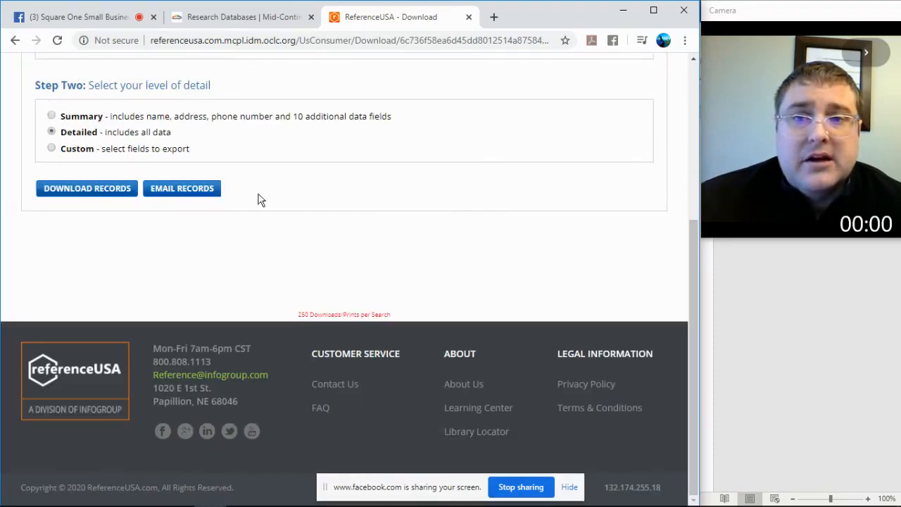
scroll(287, 204, up, 2)
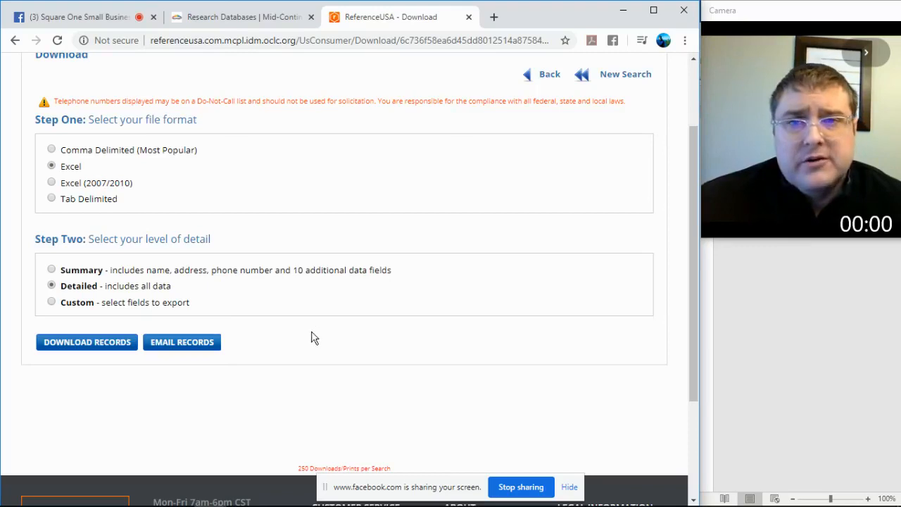
scroll(316, 341, up, 3)
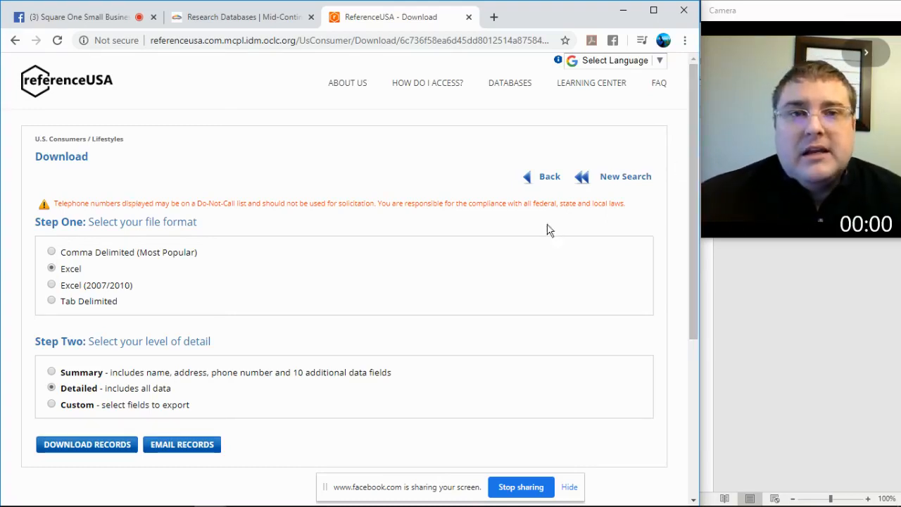
Step: Switch to the Facebook live broadcast page and end the live video
mouse_move(223, 505)
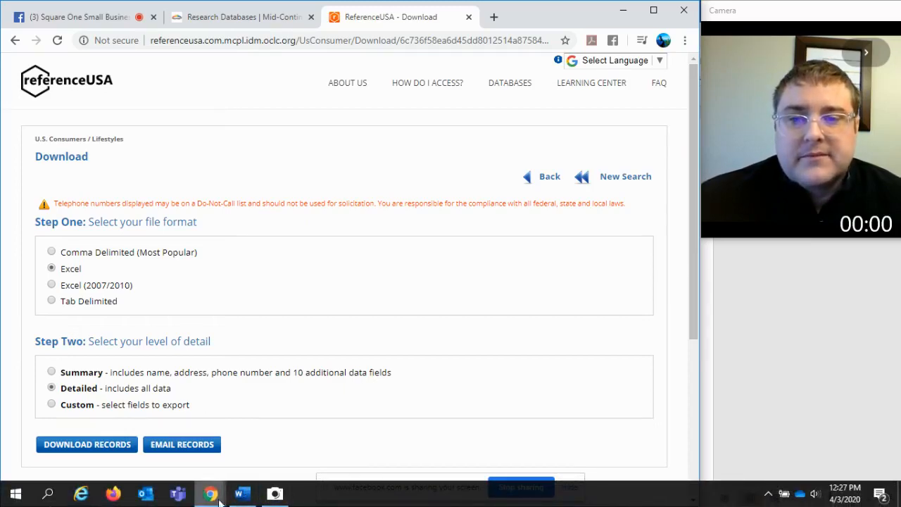
click(84, 18)
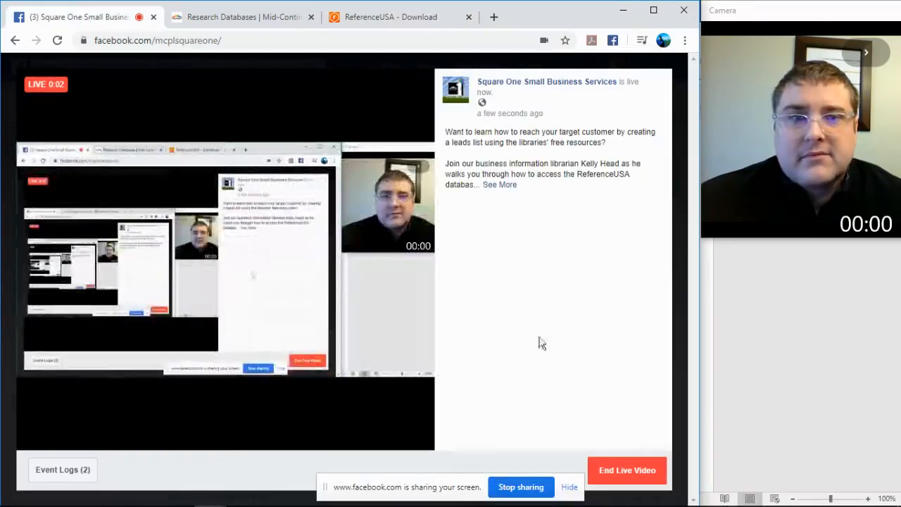
click(619, 470)
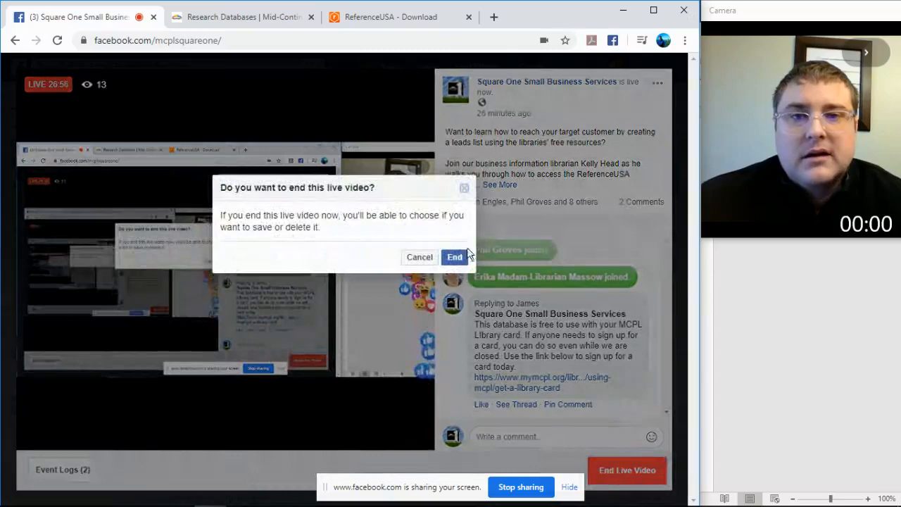